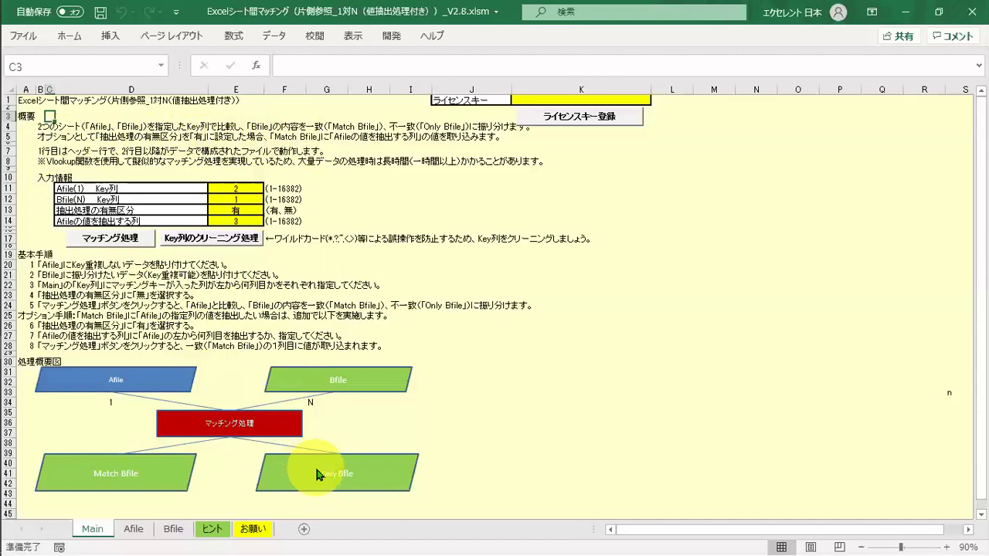
- Browse the Afile product list and Bfile data table, then return to the Main sheet
click(133, 530)
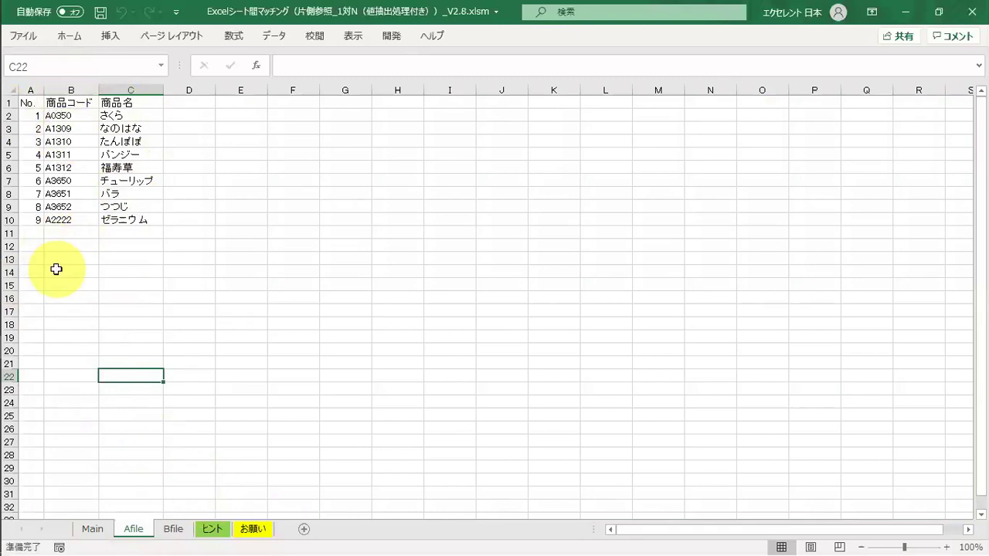
click(172, 531)
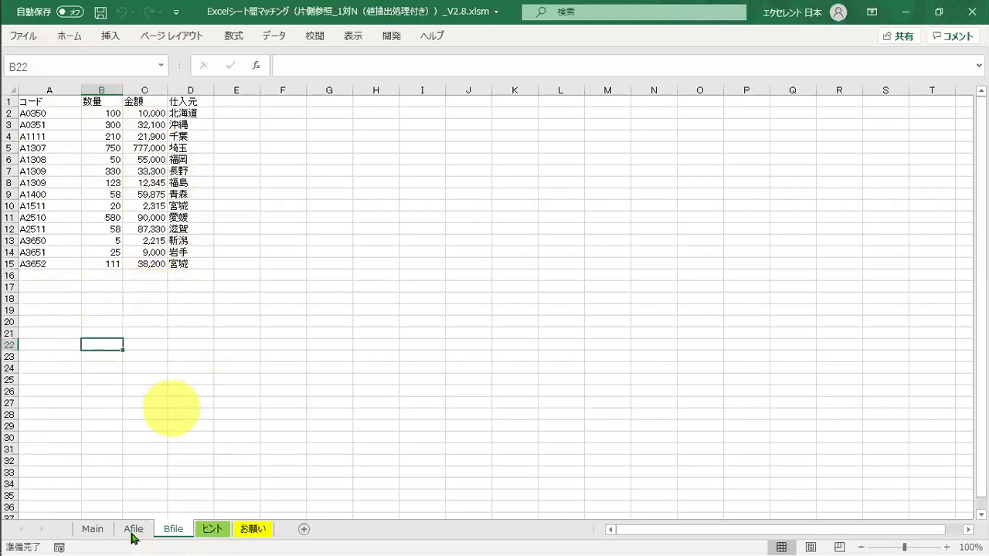
click(93, 529)
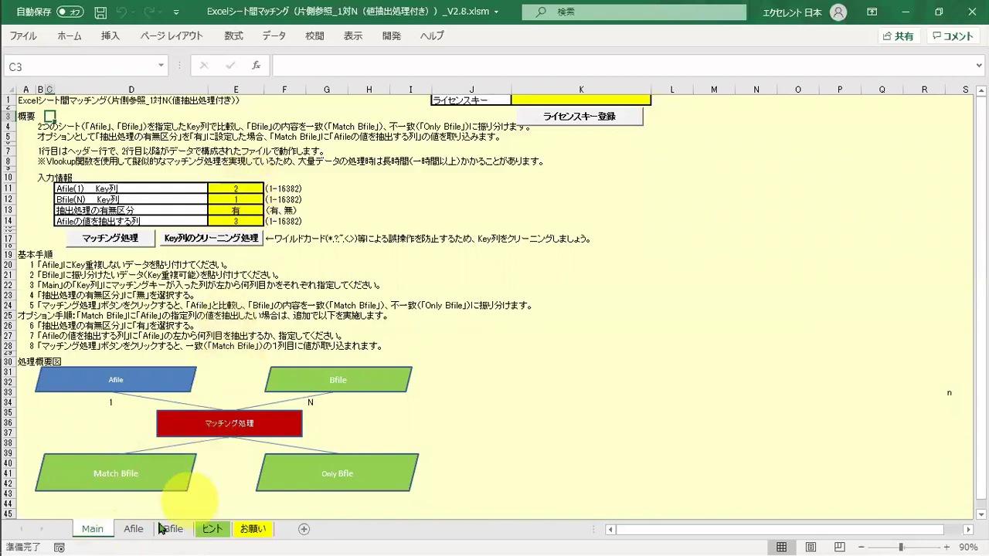
click(133, 529)
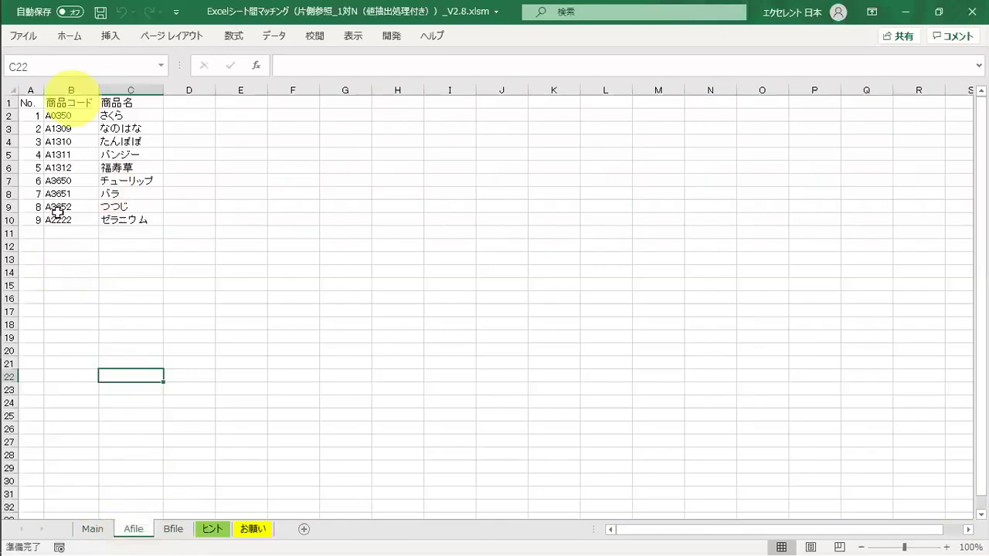
click(172, 529)
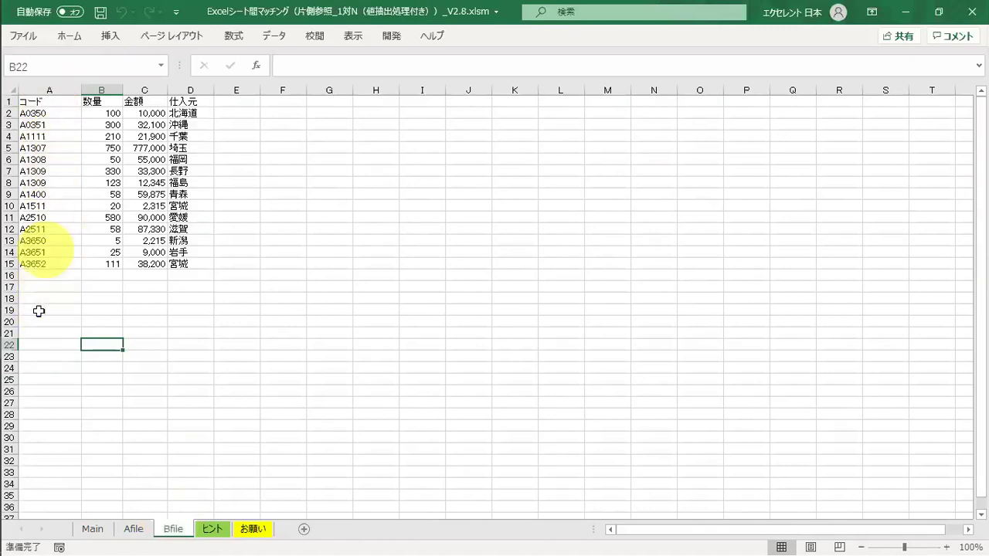
click(93, 530)
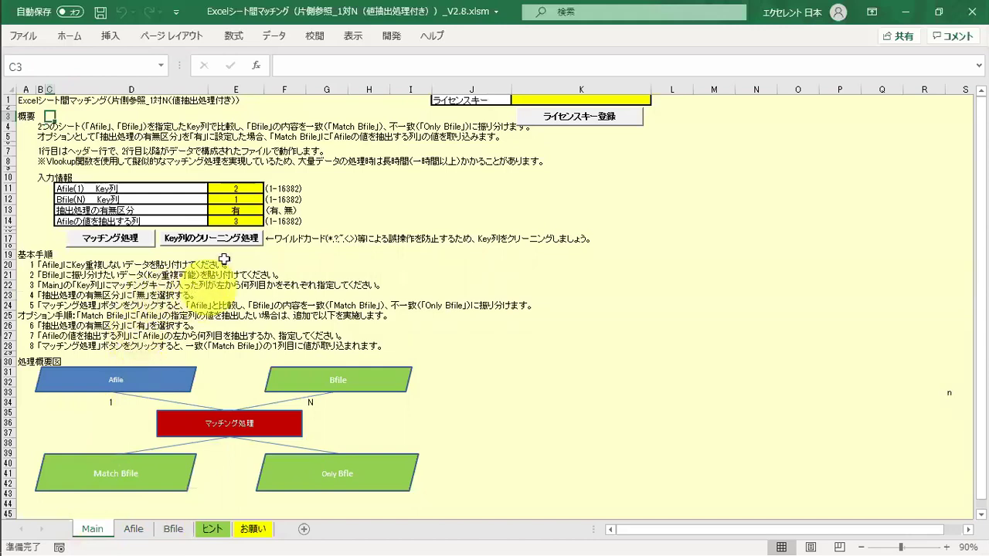
- Set E13's extraction option to 無 and leave the E14 extract column empty
click(255, 212)
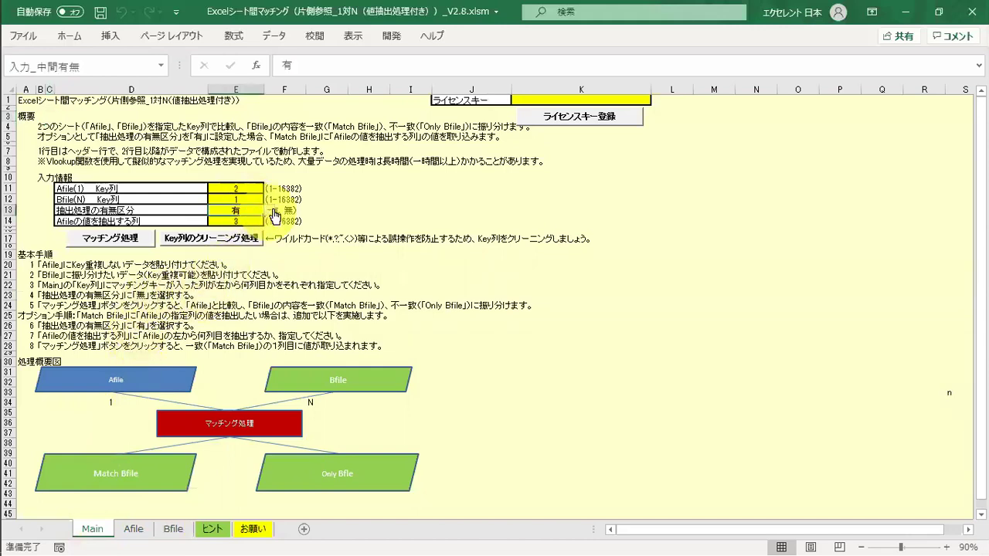
click(268, 210)
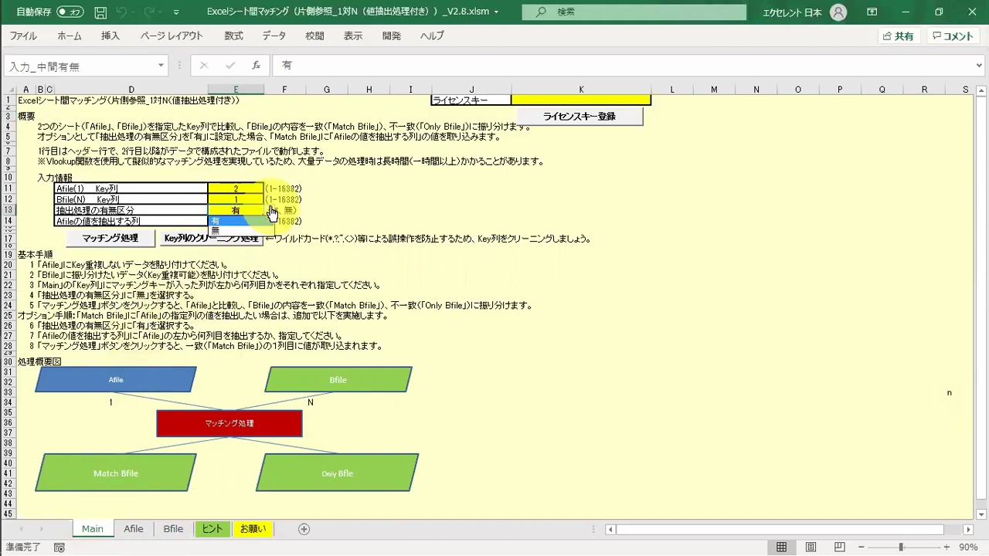
click(238, 230)
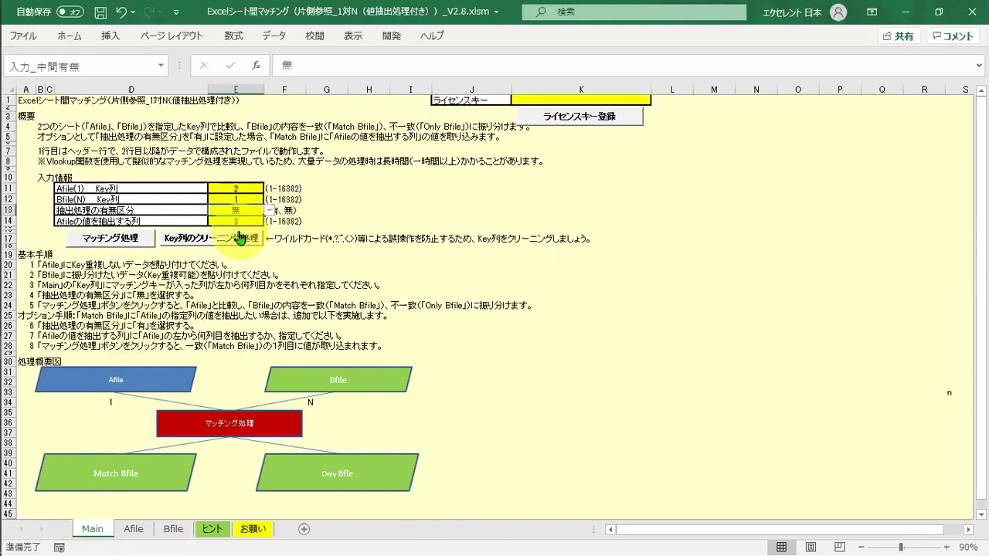
click(233, 221)
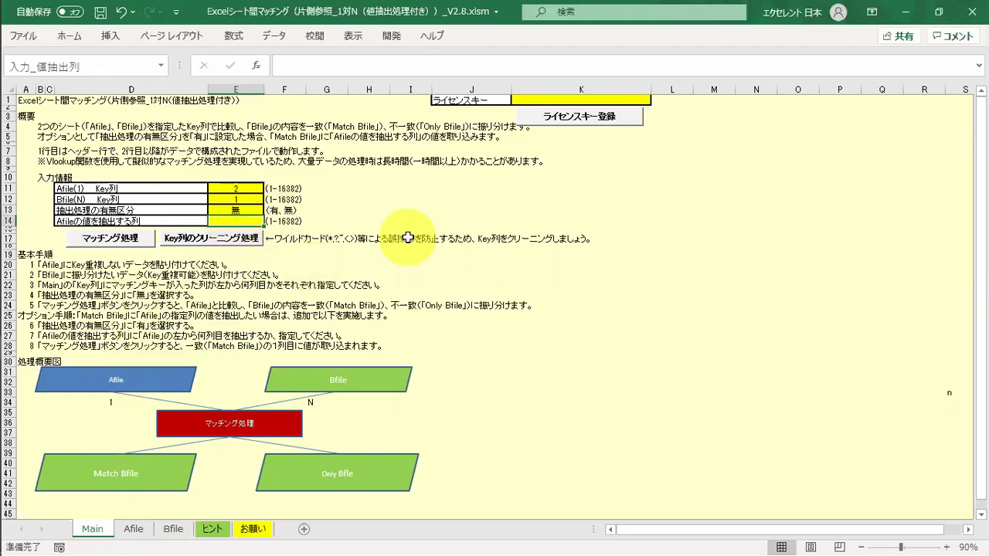
click(237, 285)
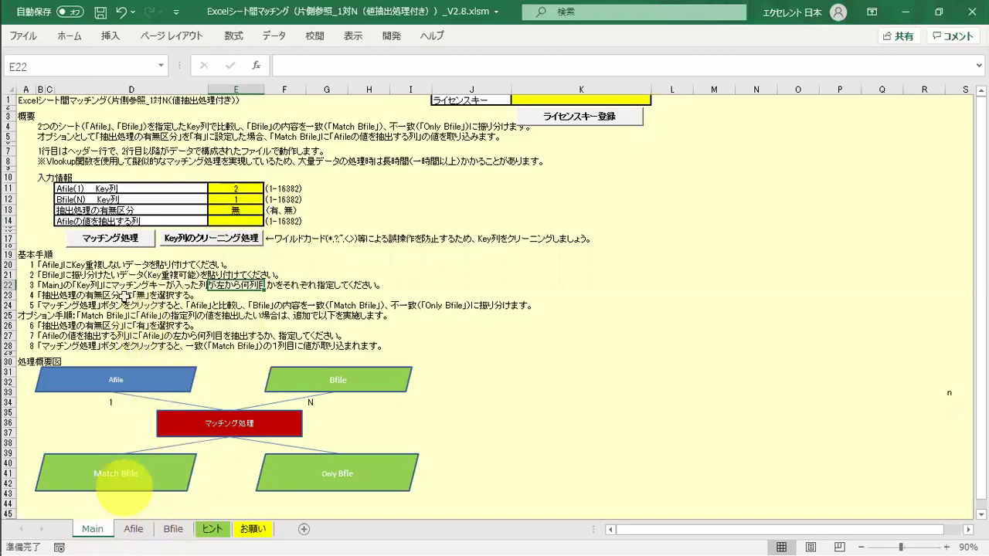
- Run the マッチング処理 and view the resulting Only Bfile and Match Bfile sheets
click(114, 245)
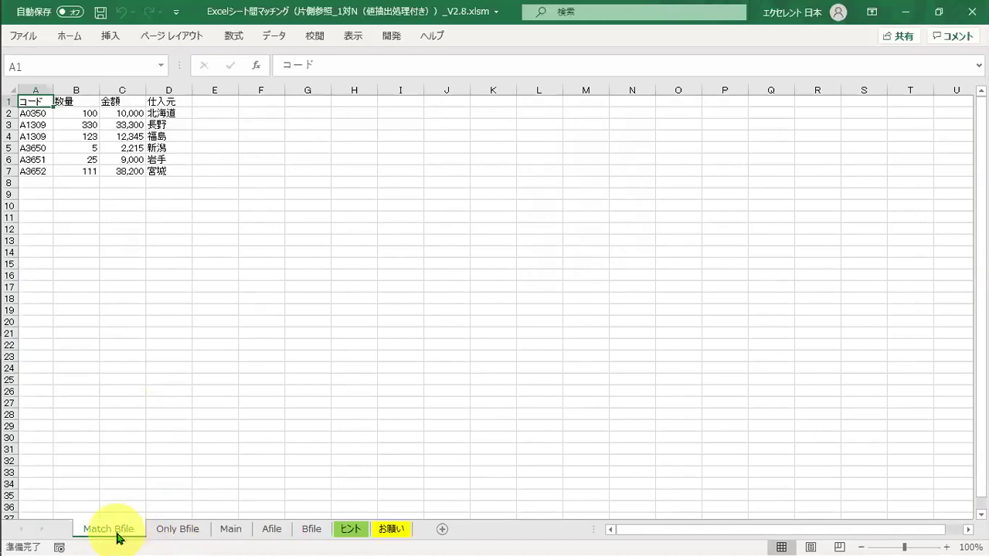
click(175, 533)
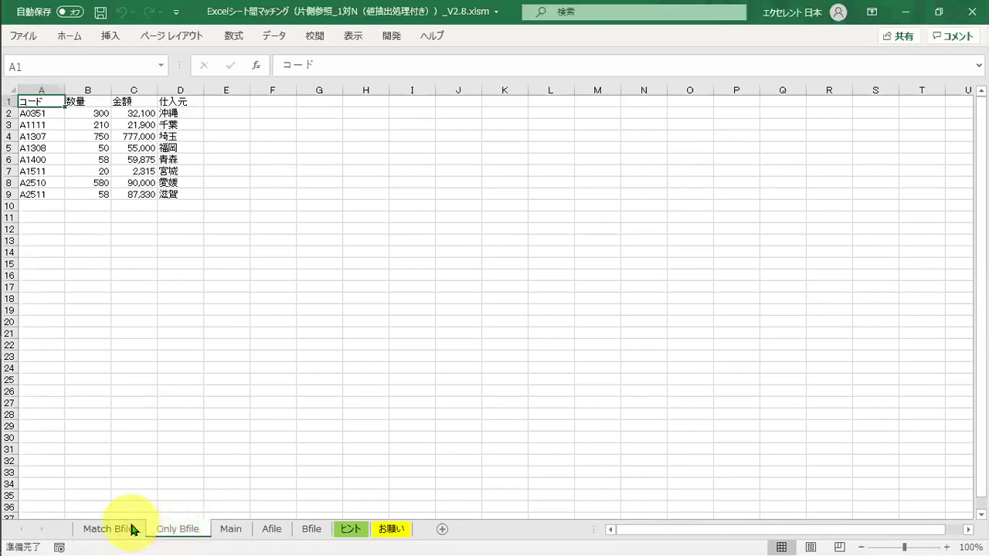
click(132, 533)
- Review the ヒント, Bfile, Afile and both result sheets, then return to Main
click(172, 533)
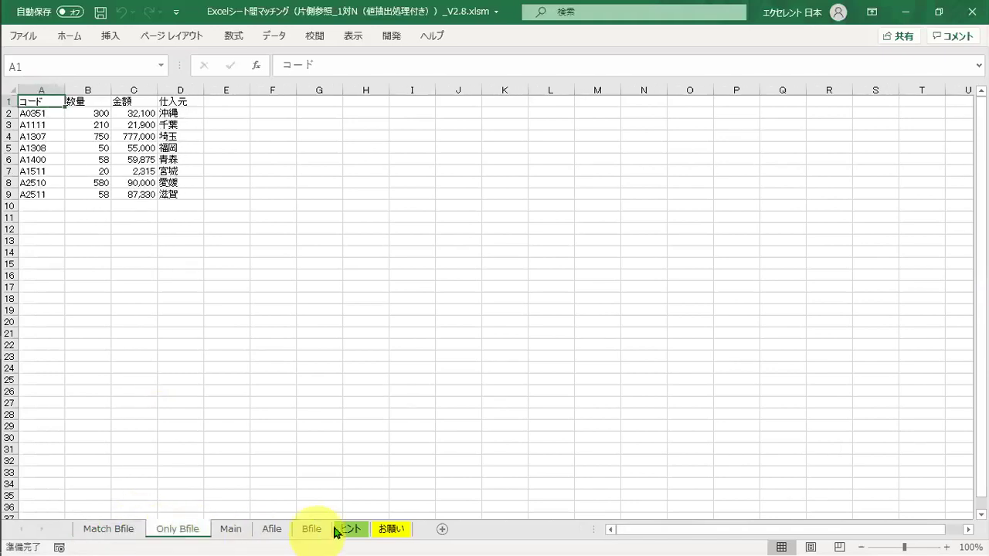
click(340, 532)
click(313, 532)
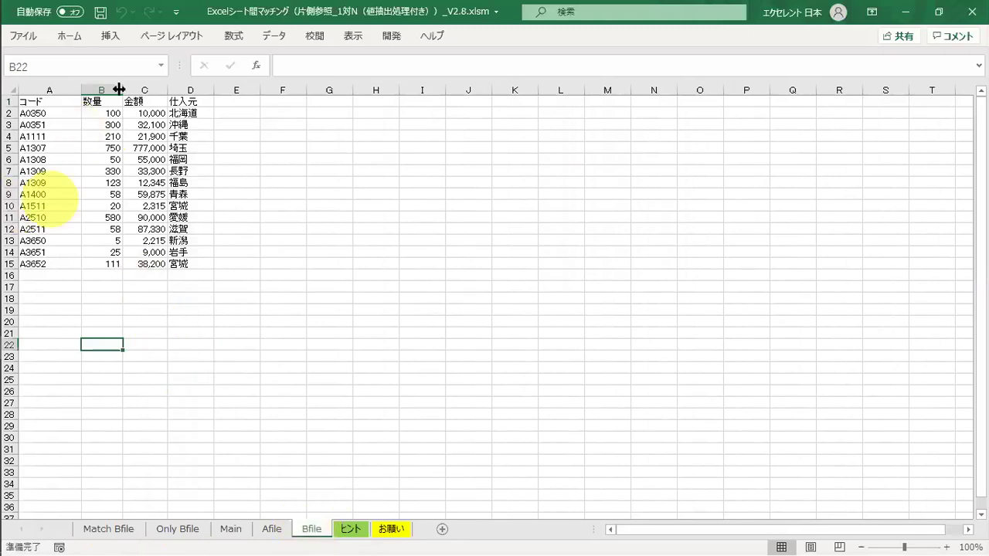
click(265, 533)
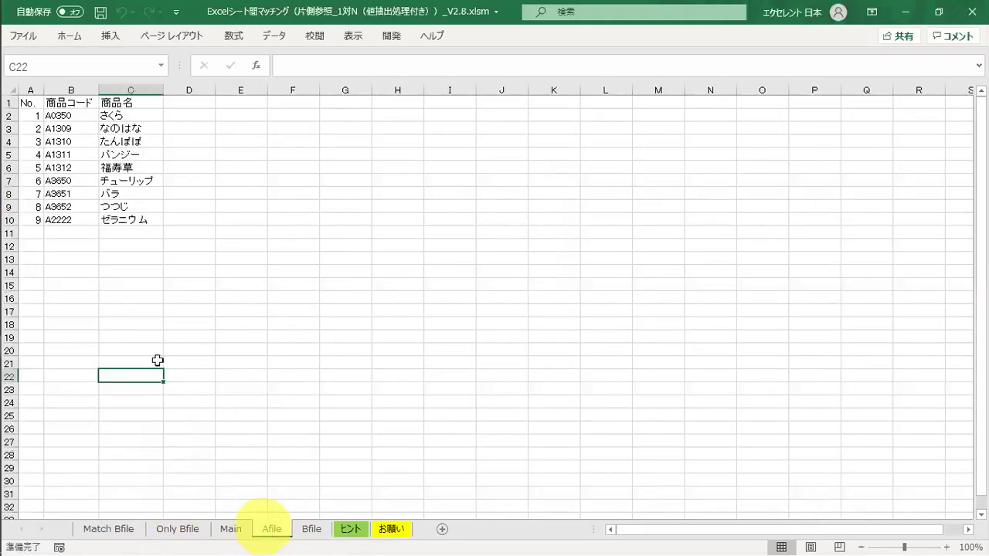
click(110, 529)
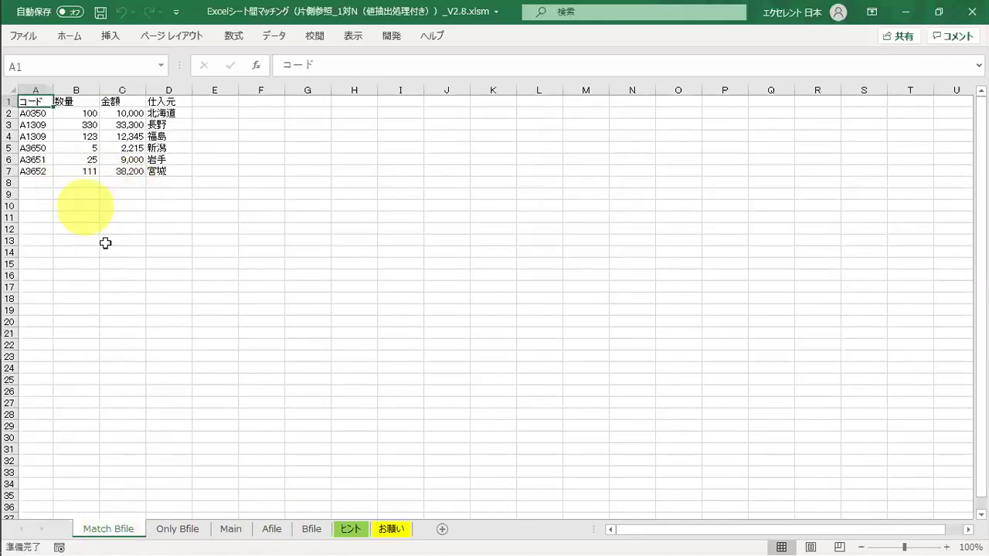
click(177, 531)
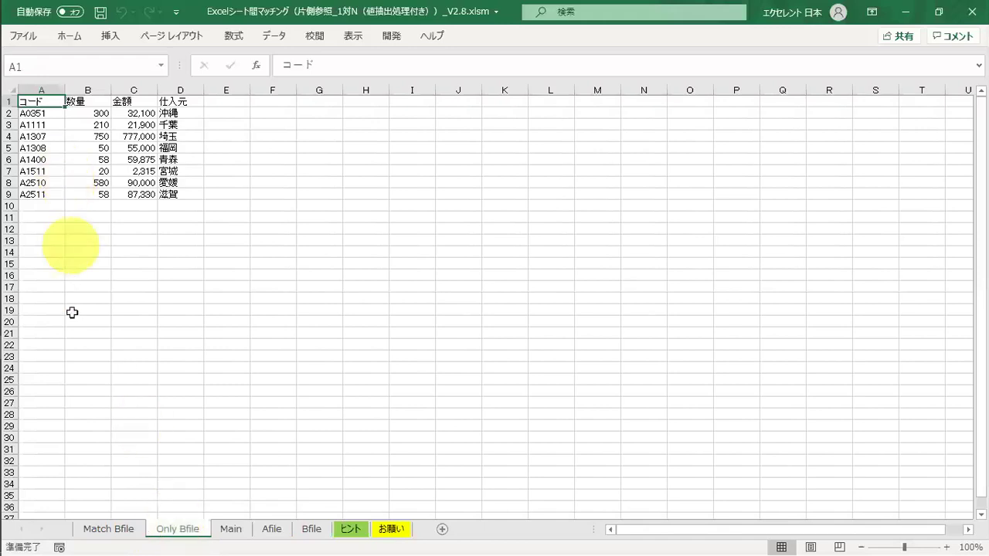
click(227, 530)
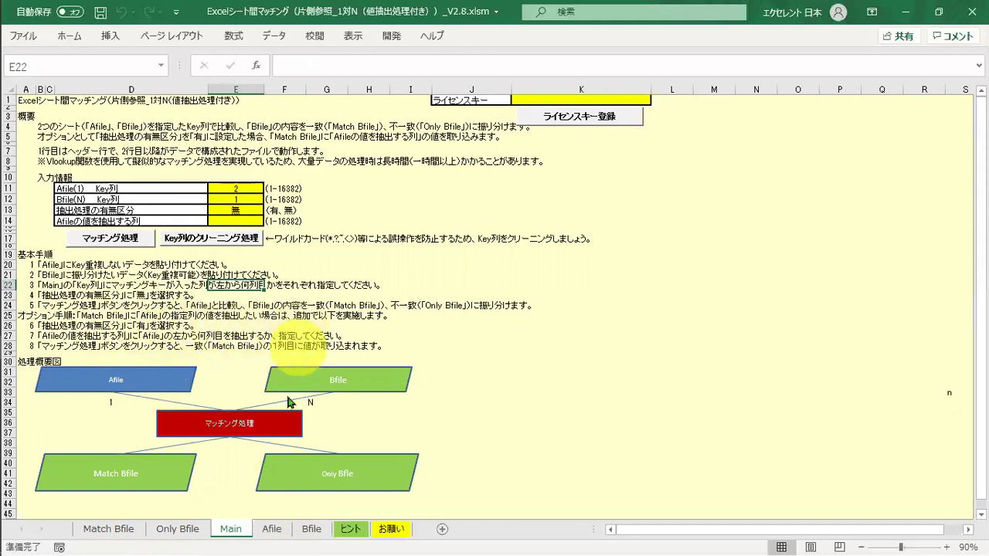
- Check Afile's product-name column and switch E13's extraction option to 有
click(272, 533)
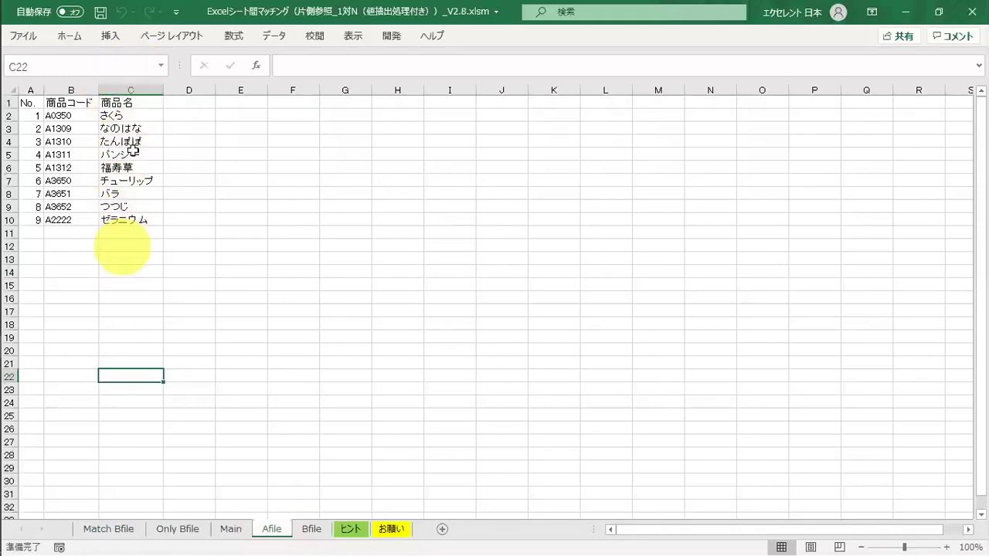
click(231, 533)
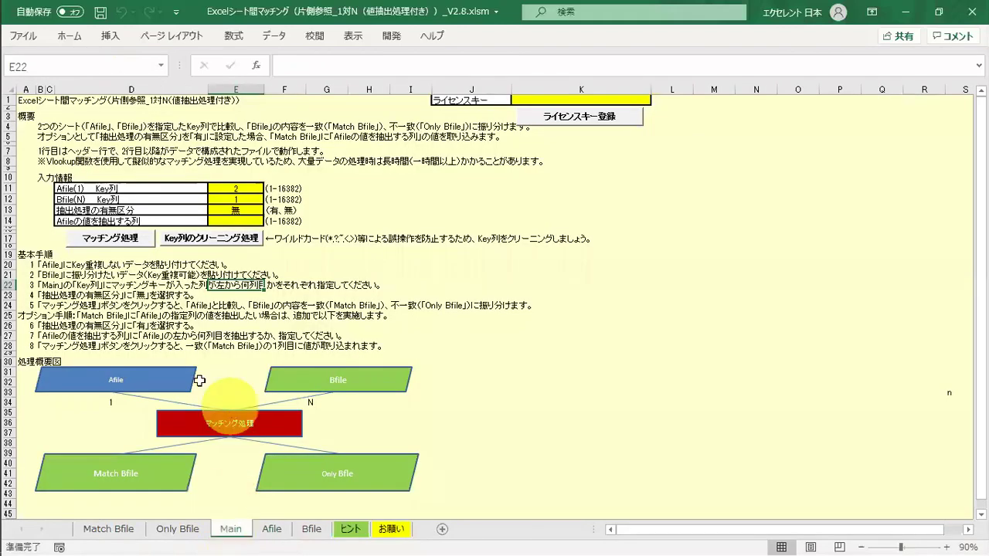
click(98, 220)
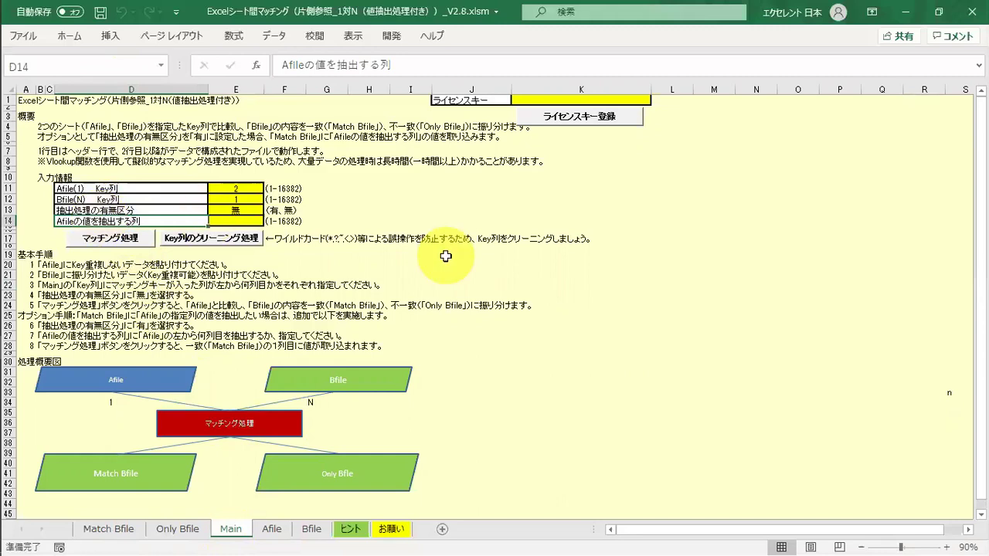
key(Up)
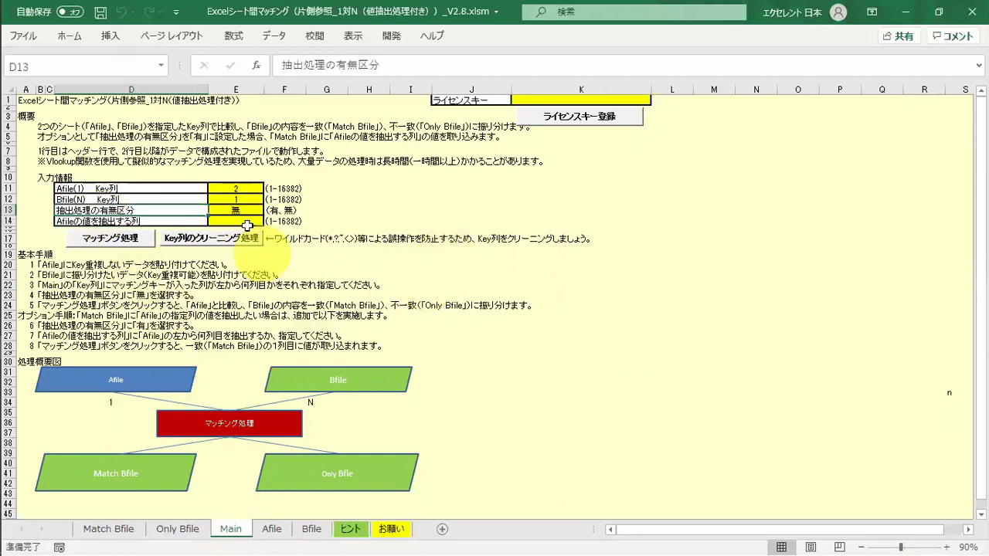
click(243, 211)
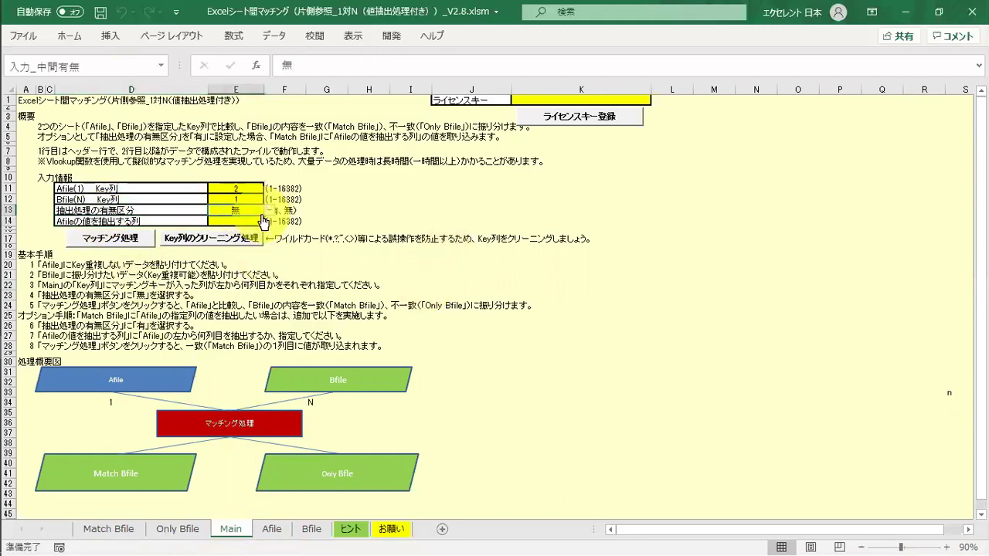
click(269, 210)
click(244, 220)
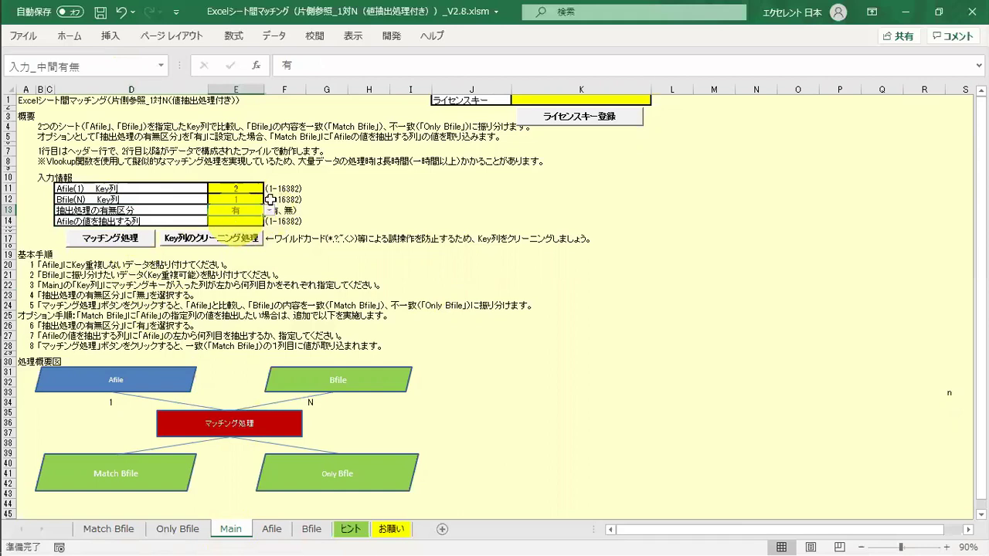
- Enter 3 in E14 as the Afile column to extract
key(Return)
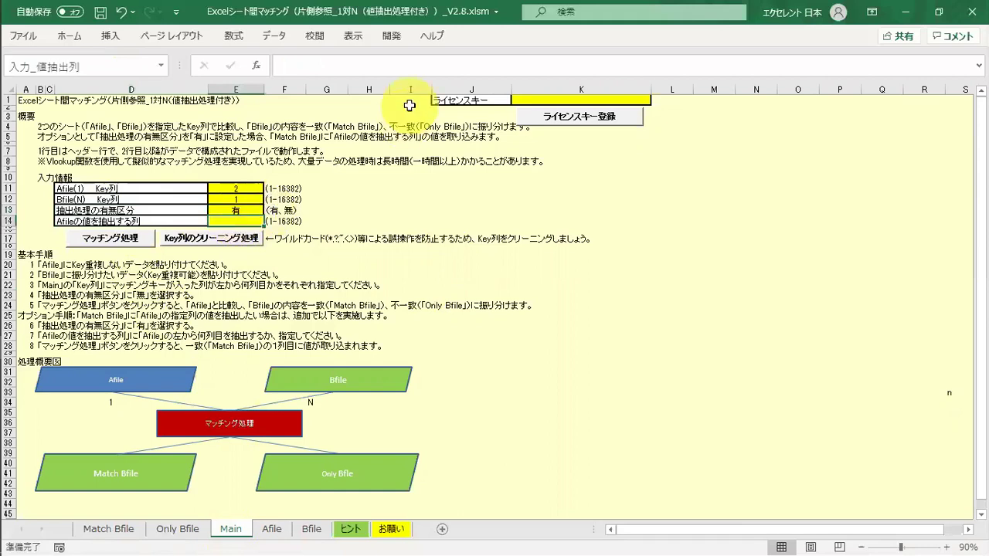
text(3)
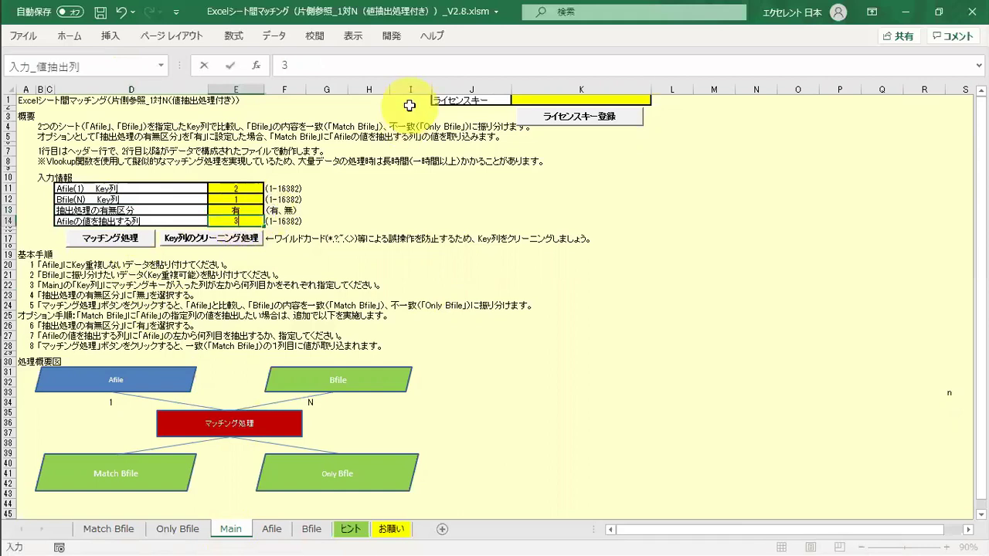
key(Return)
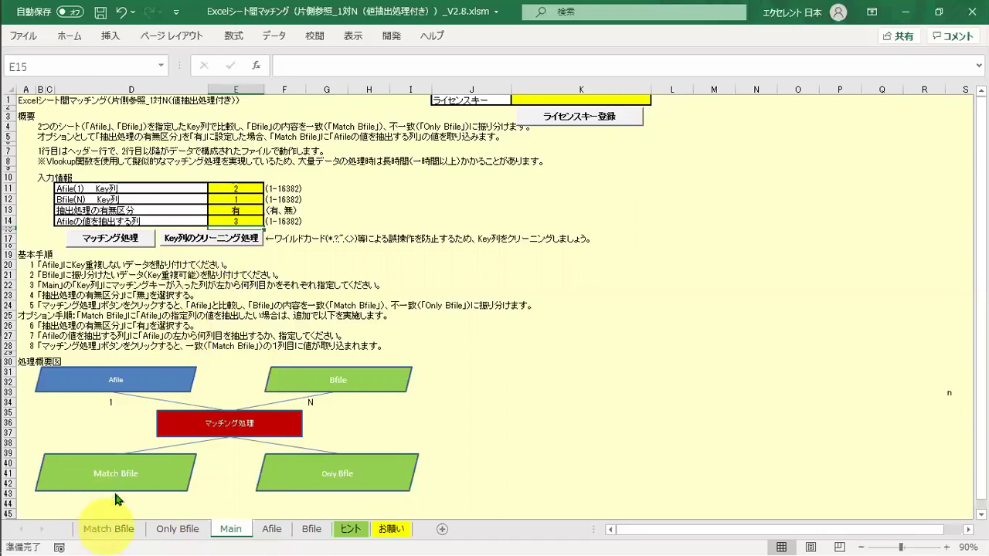
click(122, 246)
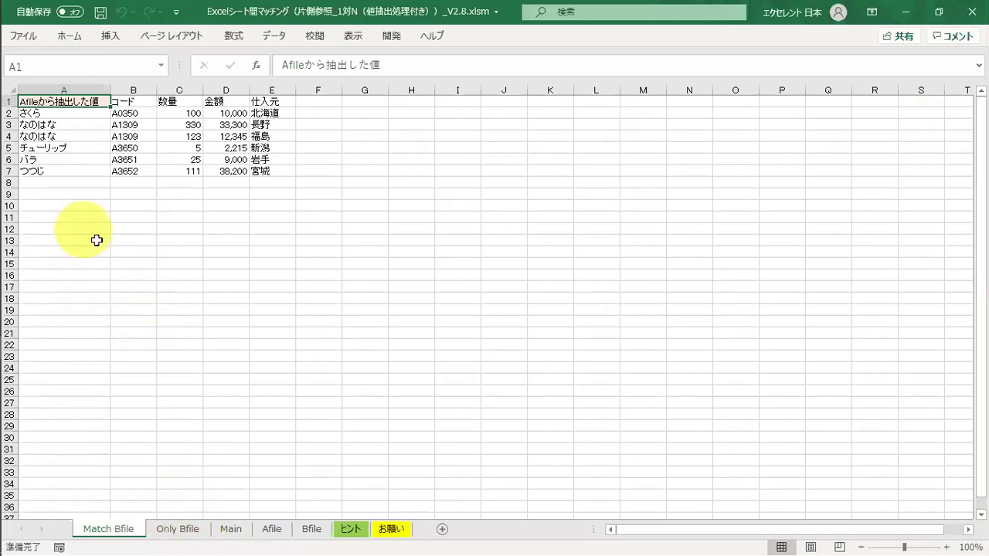
click(85, 88)
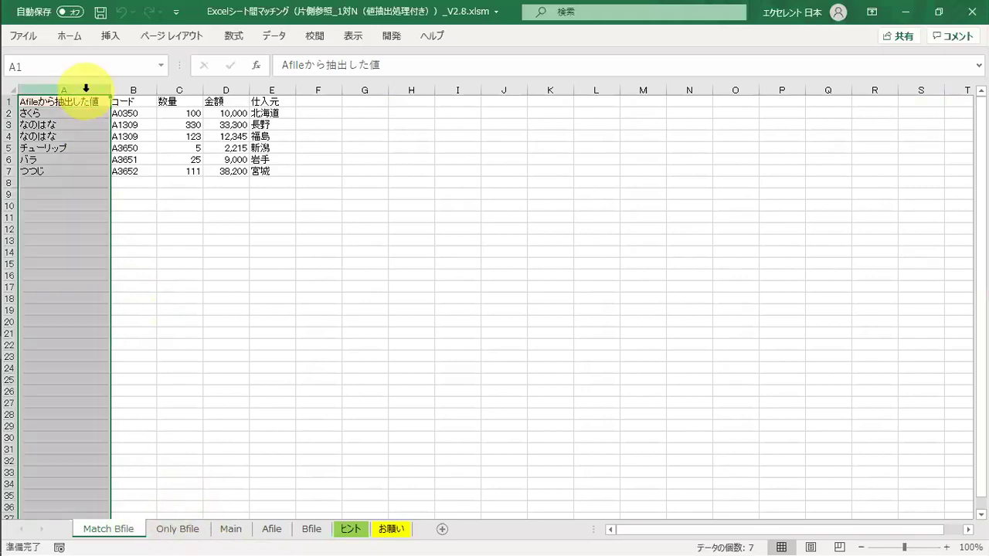
click(60, 227)
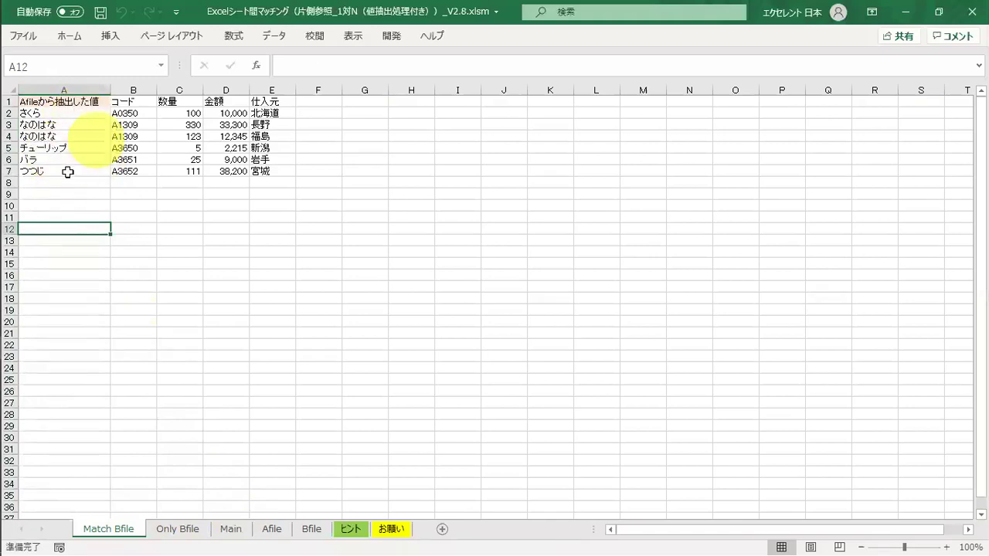
click(272, 531)
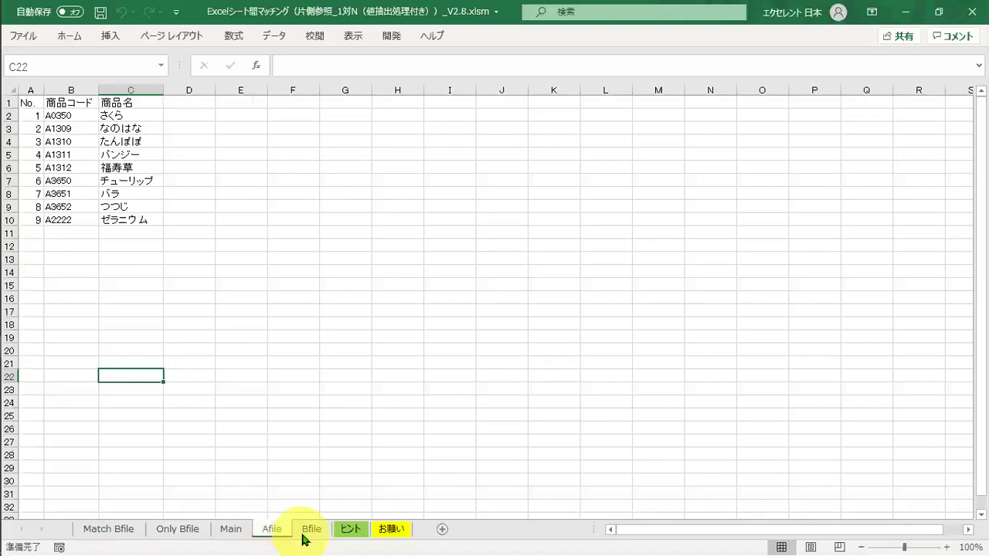
click(125, 532)
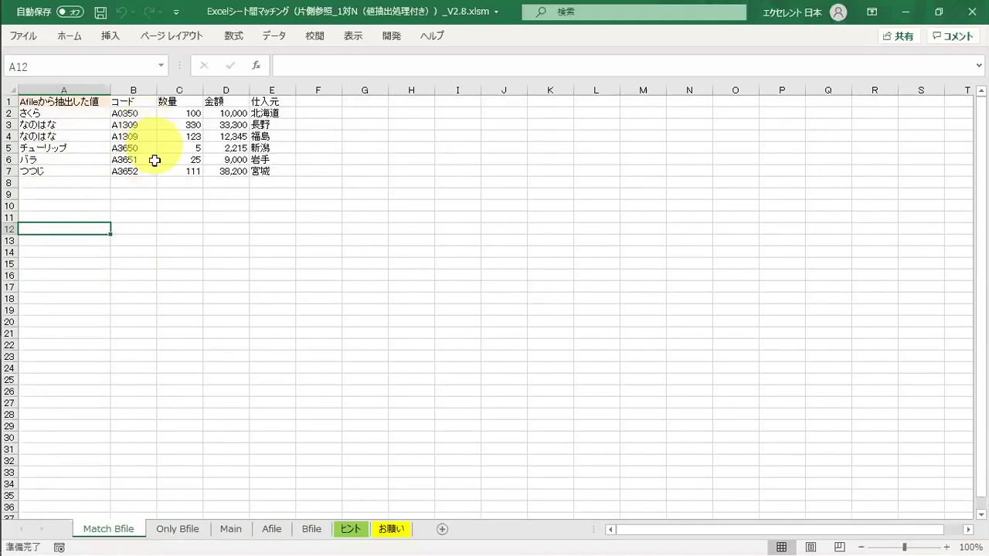
click(274, 533)
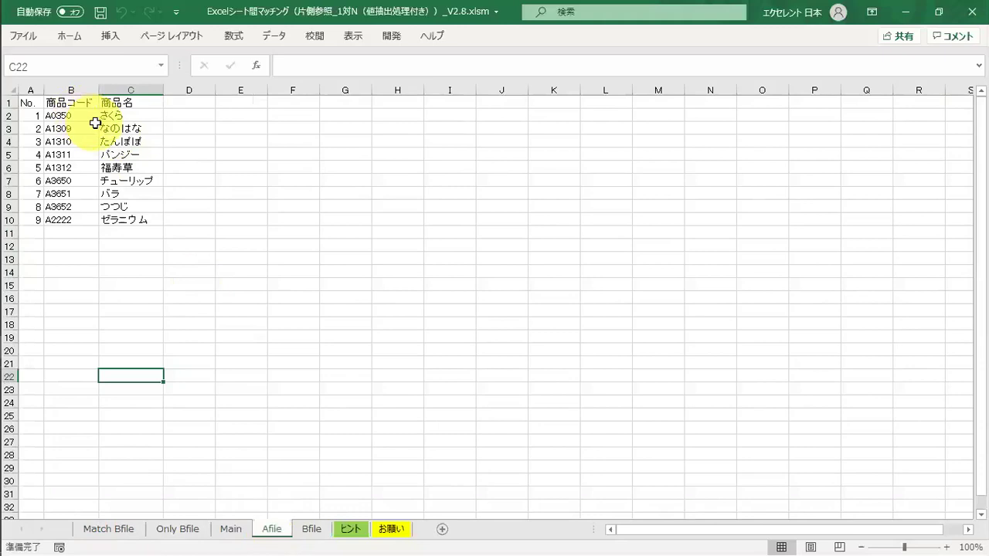
click(133, 90)
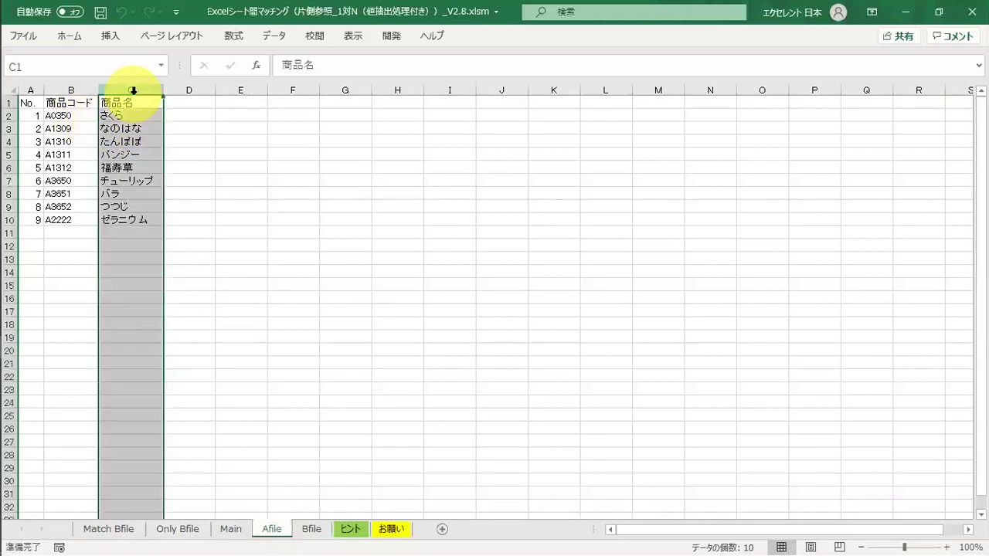
click(121, 531)
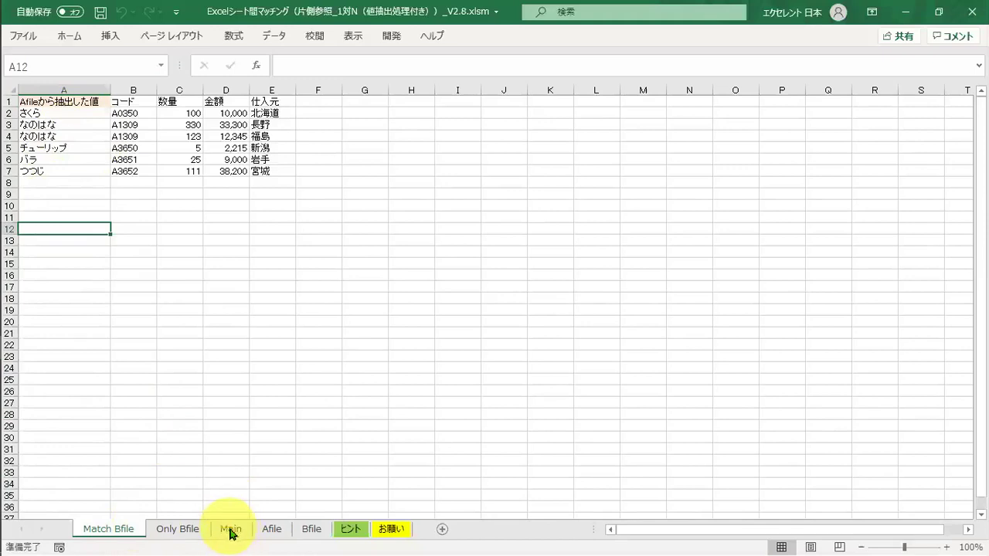
click(311, 532)
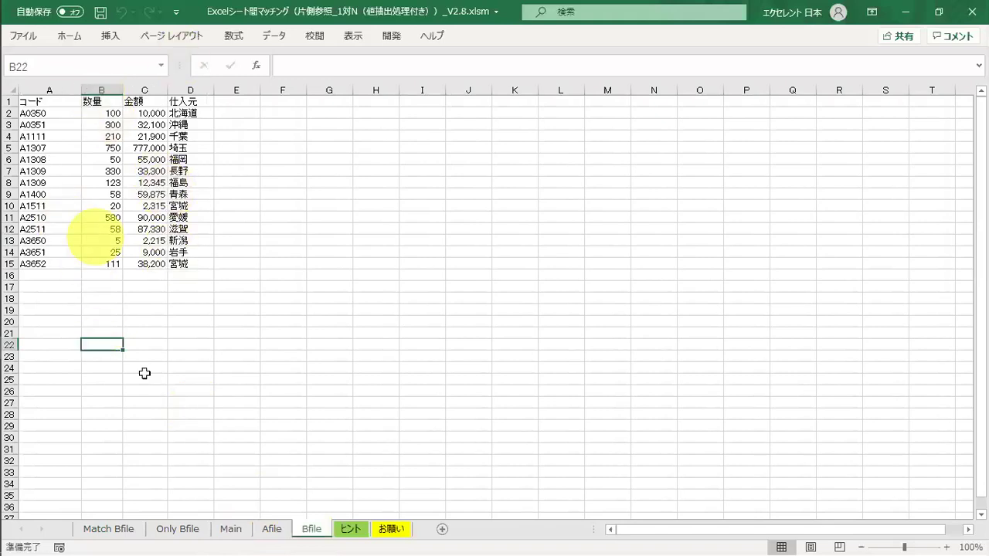
click(266, 530)
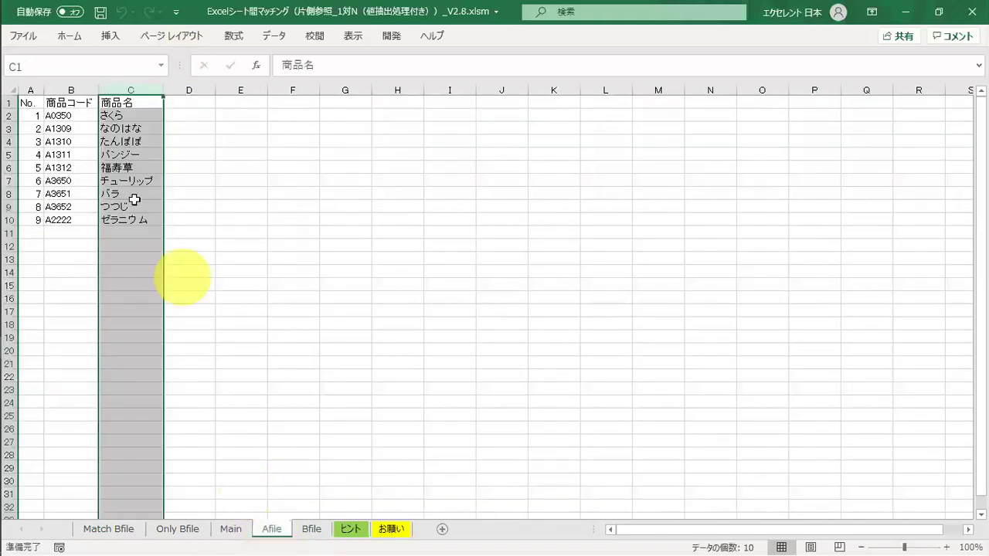
click(132, 114)
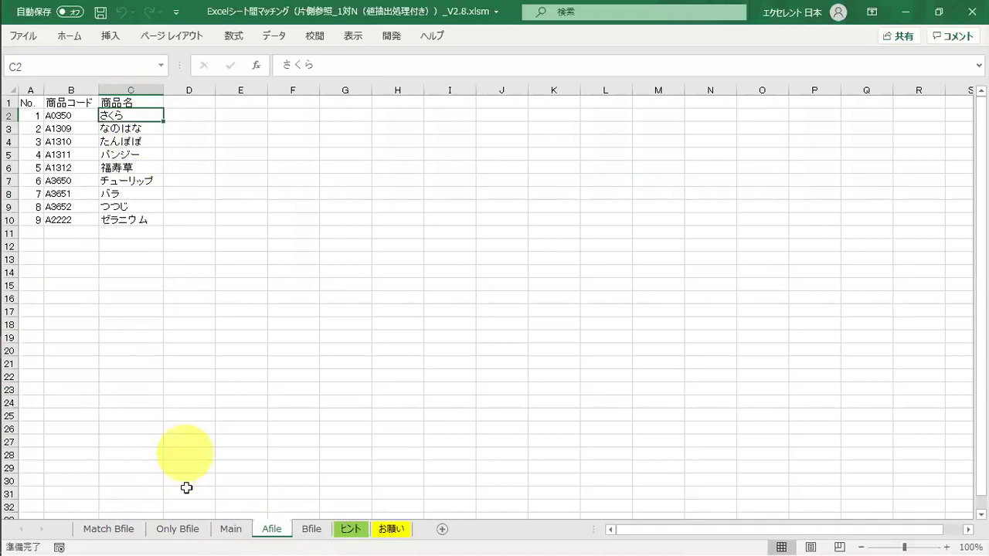
click(134, 529)
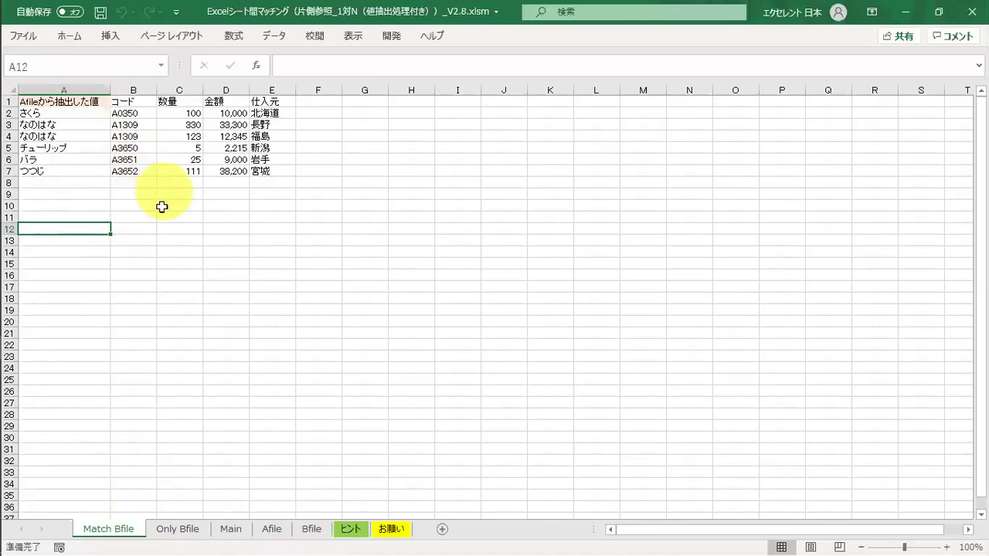
- Copy the product table from マスターファイル.xlsx
click(219, 533)
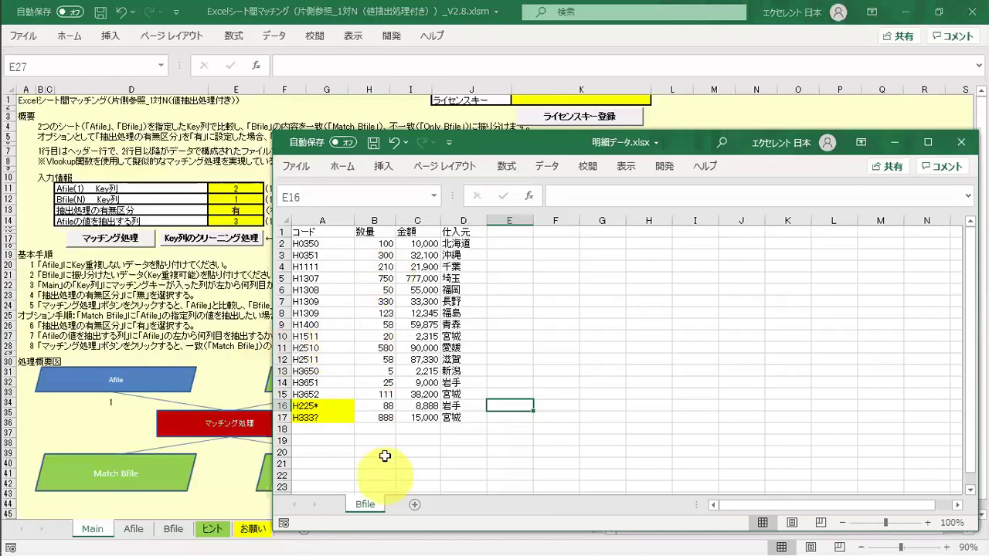
key(alt+Tab)
key(alt+Tab)
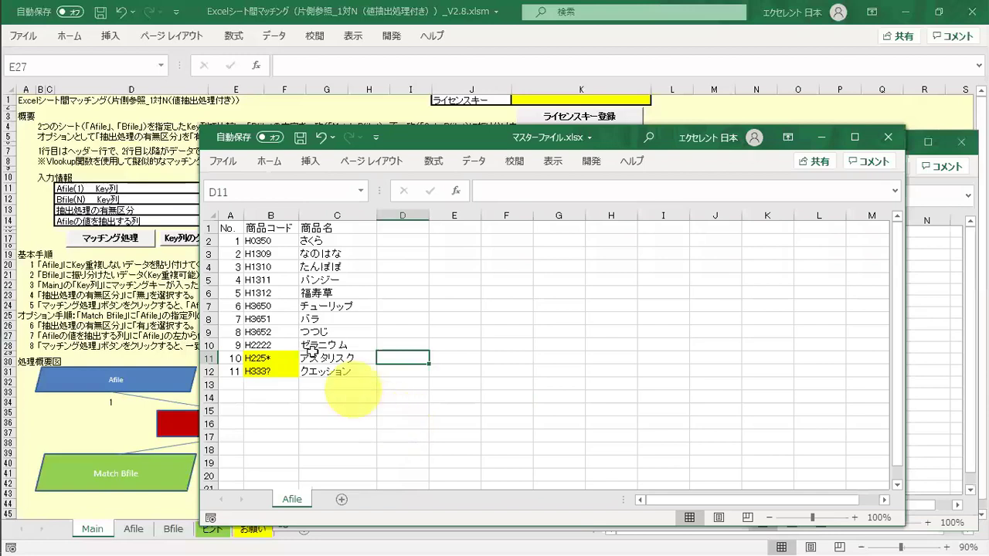
mouse_move(235, 225)
mouse_down()
mouse_move(361, 376)
mouse_move(396, 401)
mouse_up()
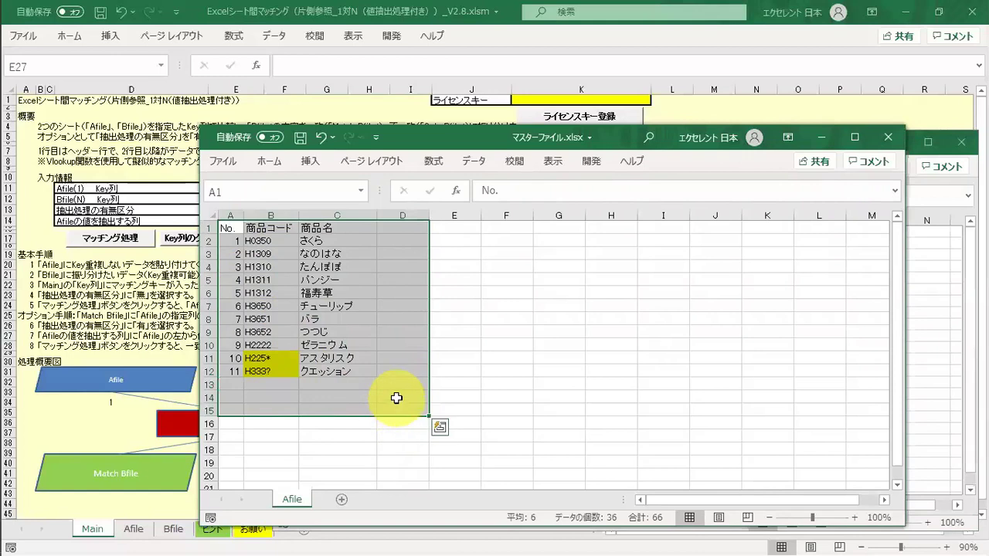
key(ctrl+c)
- Paste the product list into the Afile sheet at A1, then bring 明細データ.xlsx forward
click(77, 301)
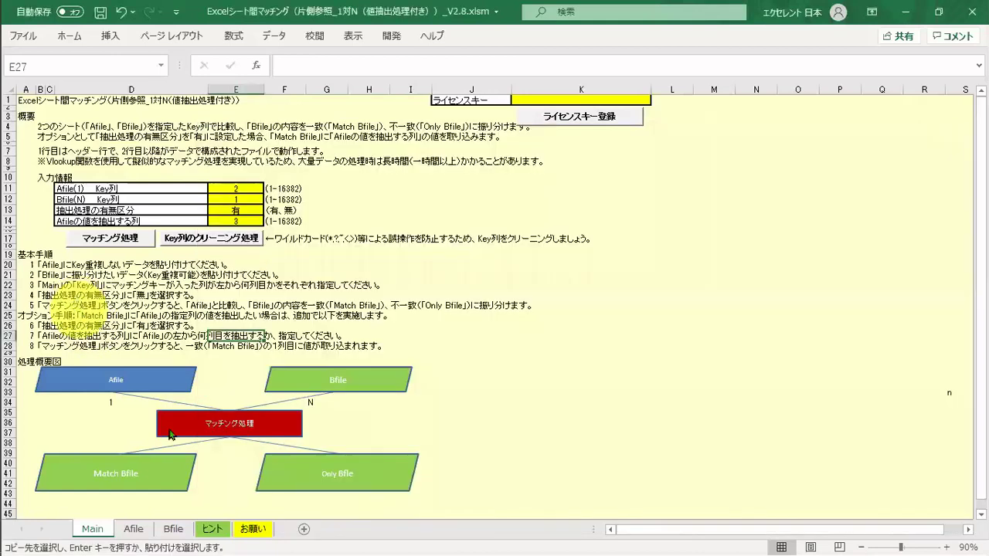
click(134, 529)
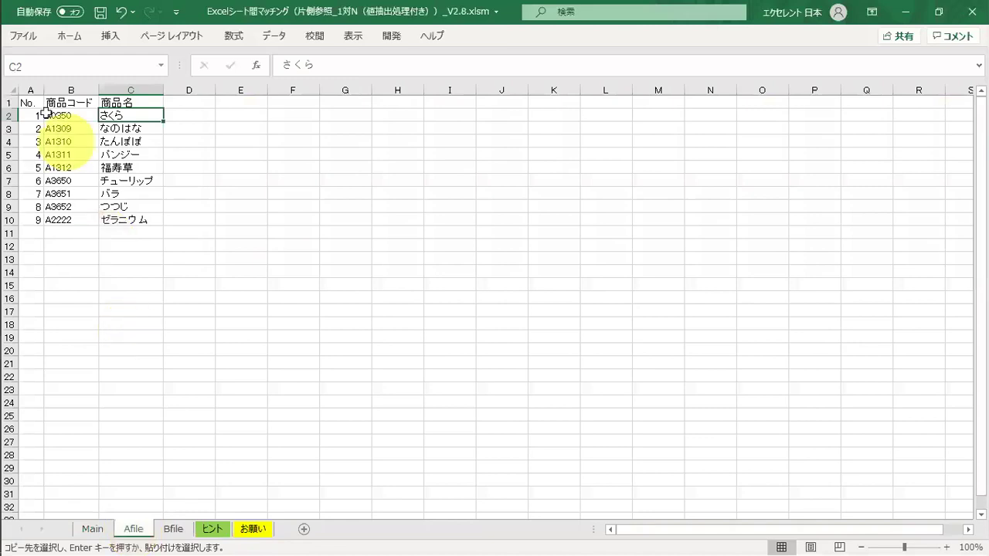
click(25, 102)
right_click(26, 101)
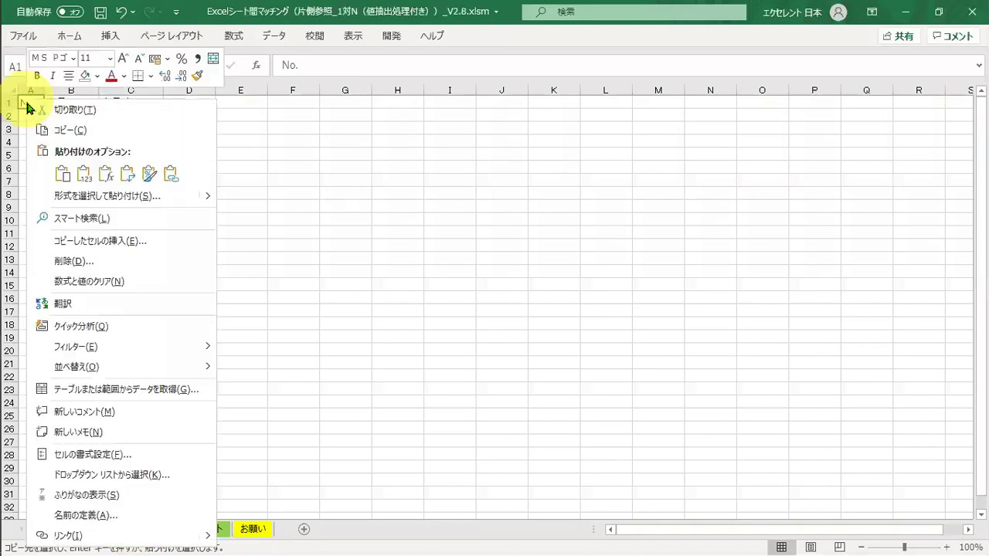
click(62, 176)
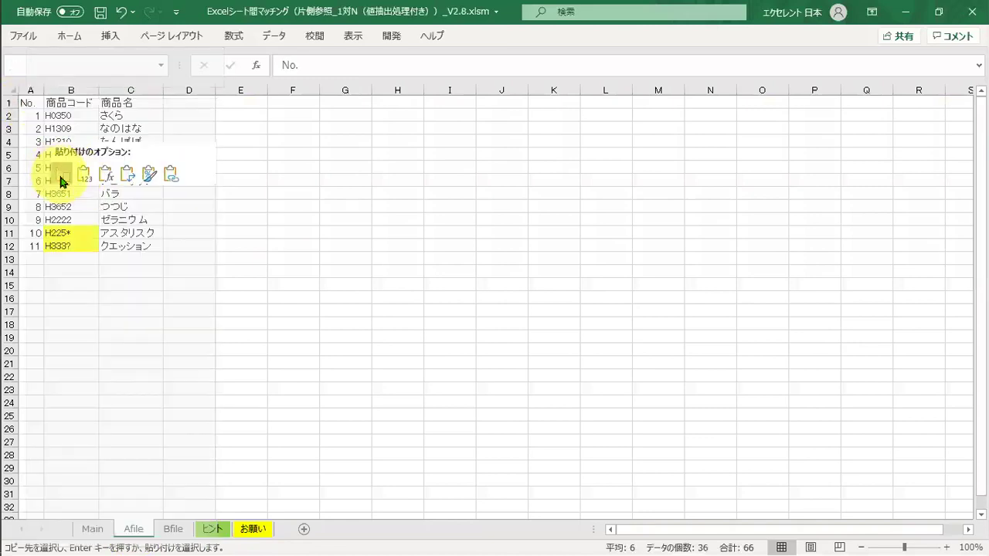
click(84, 323)
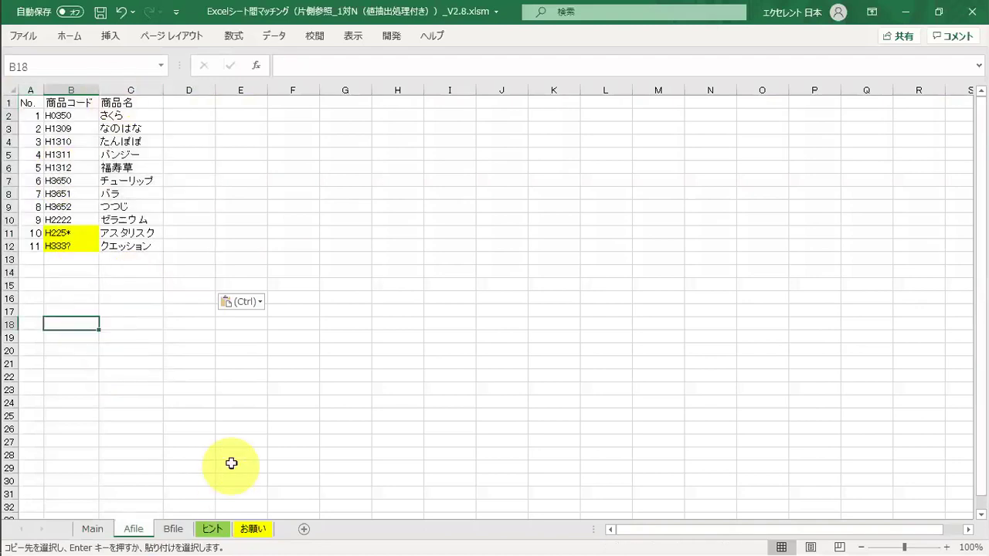
key(alt+Tab)
key(Tab)
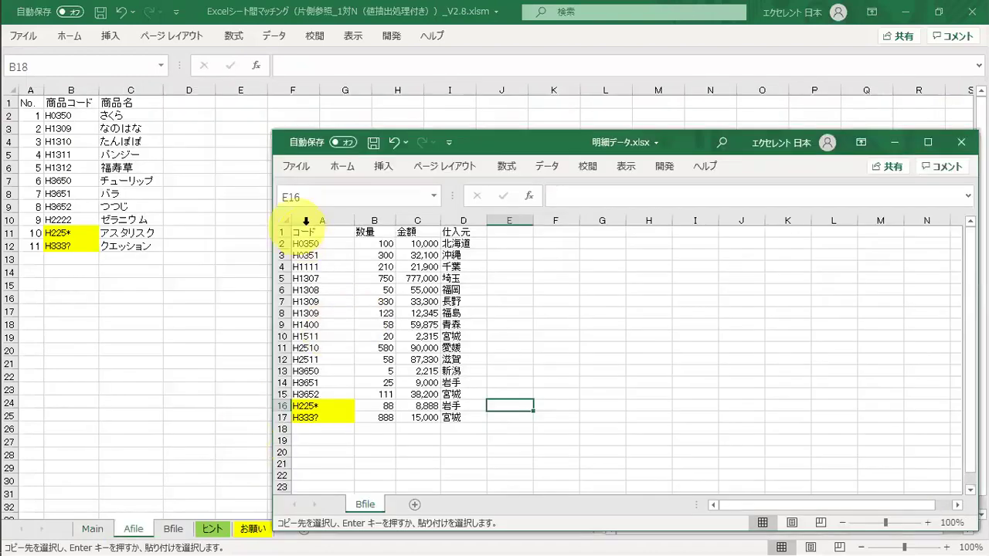
- Copy the 明細データ.xlsx detail table and paste it into the Bfile sheet at A1
drag(300, 232, 501, 457)
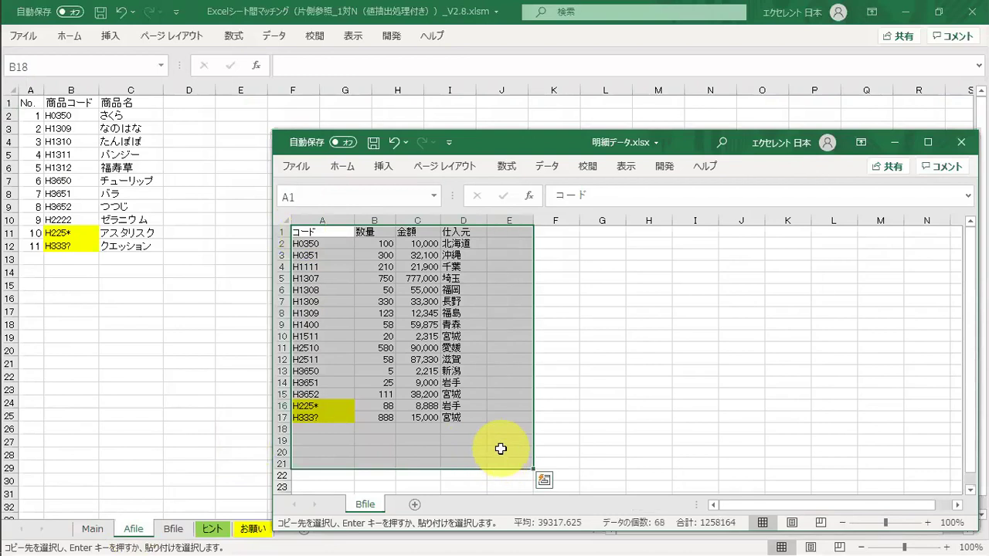
click(218, 338)
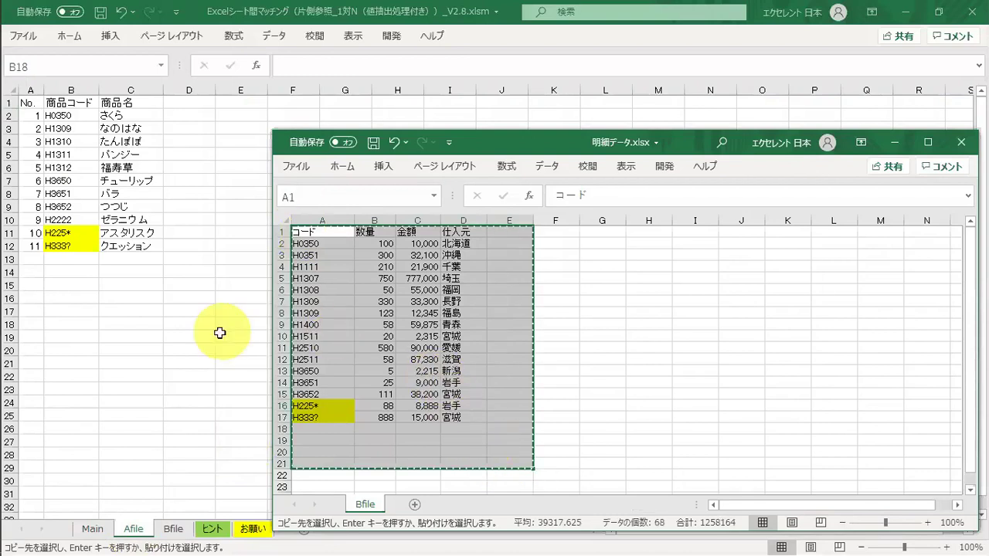
click(173, 529)
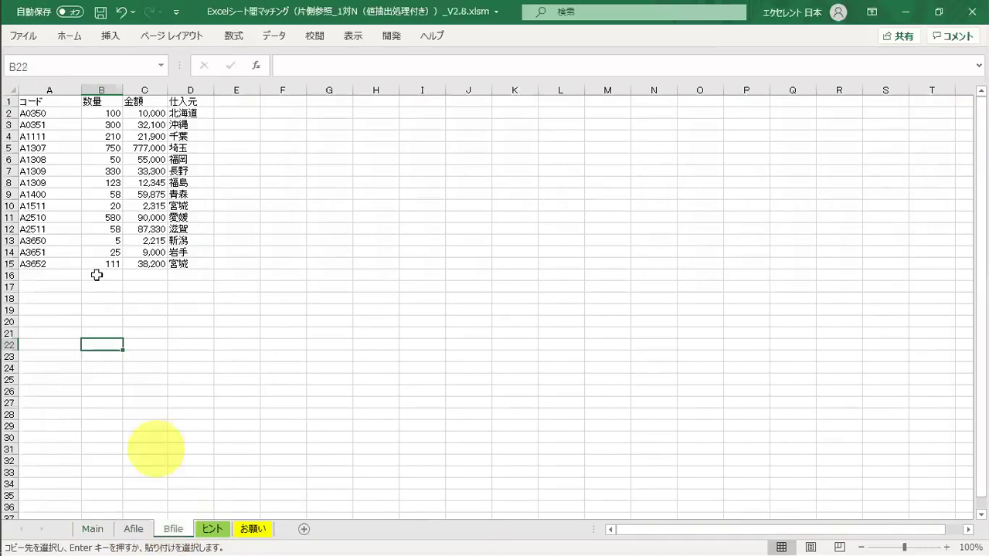
click(46, 103)
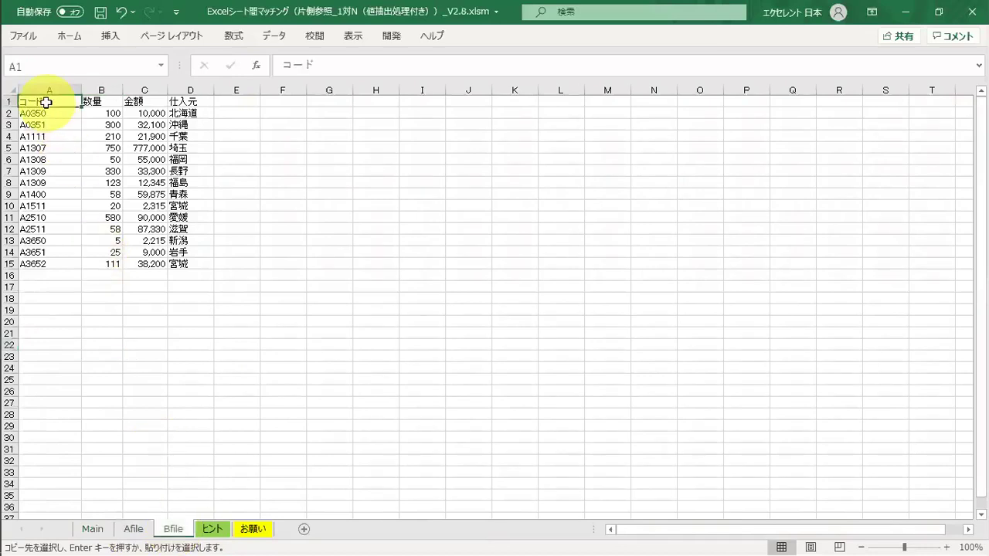
key(ctrl+v)
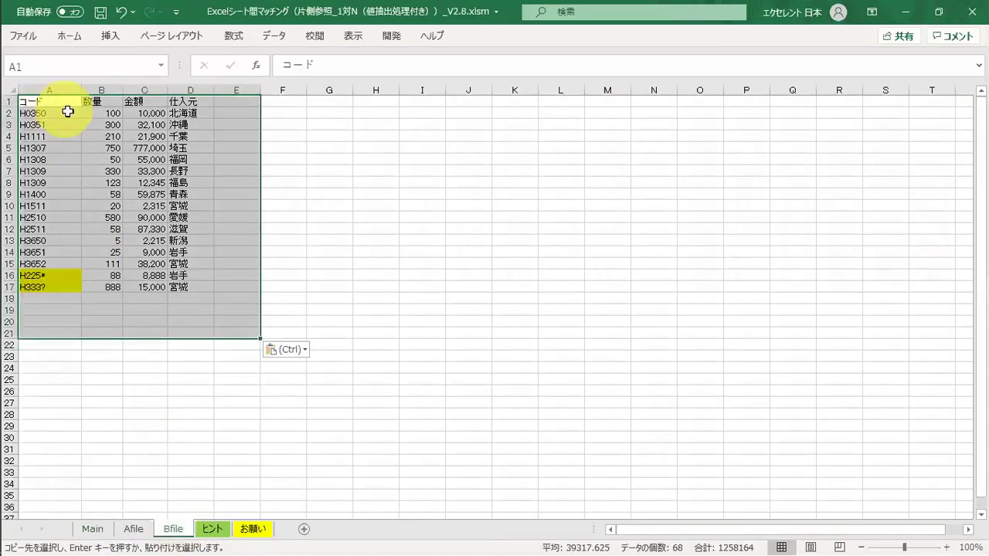
click(116, 385)
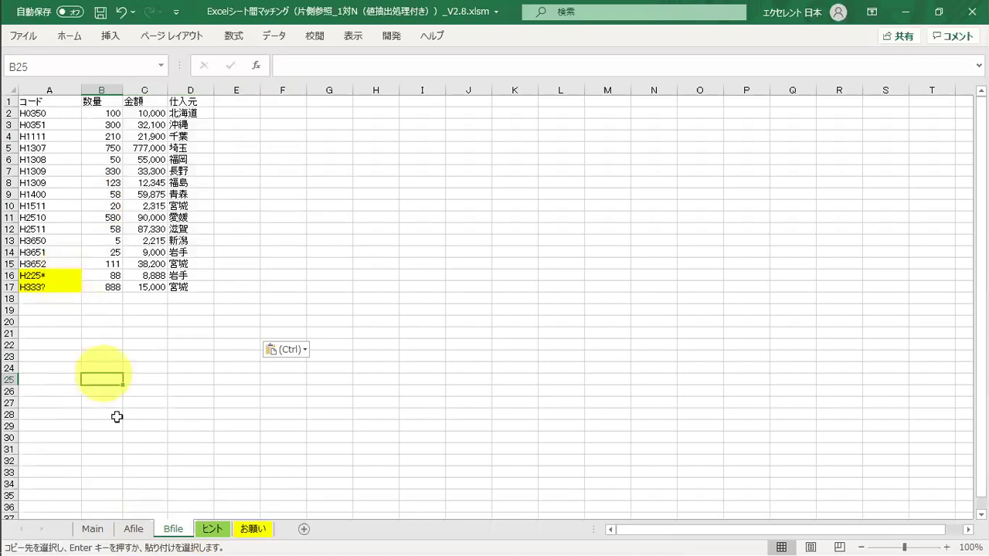
click(133, 529)
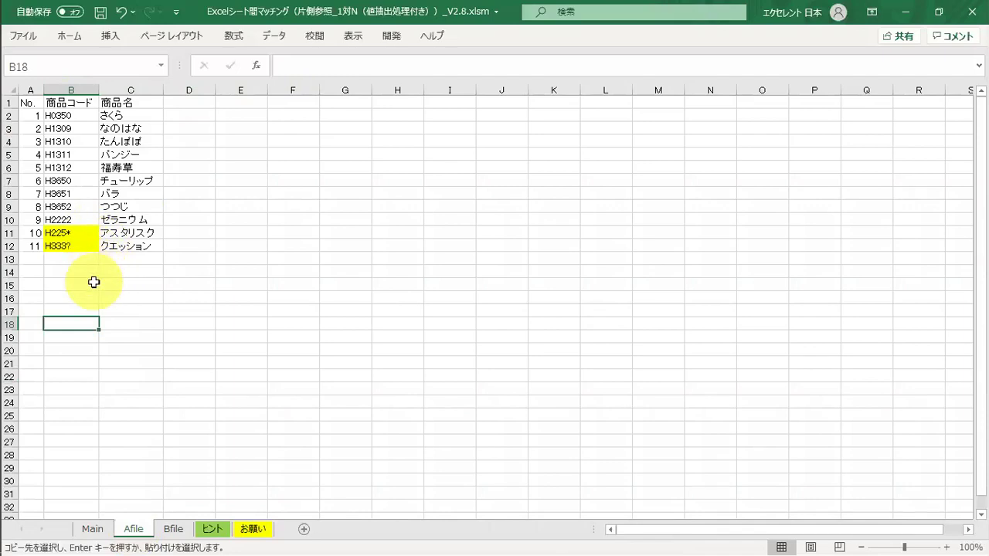
- On Afile, insert a copy of the 商品コード column as column A headed 補正
click(103, 530)
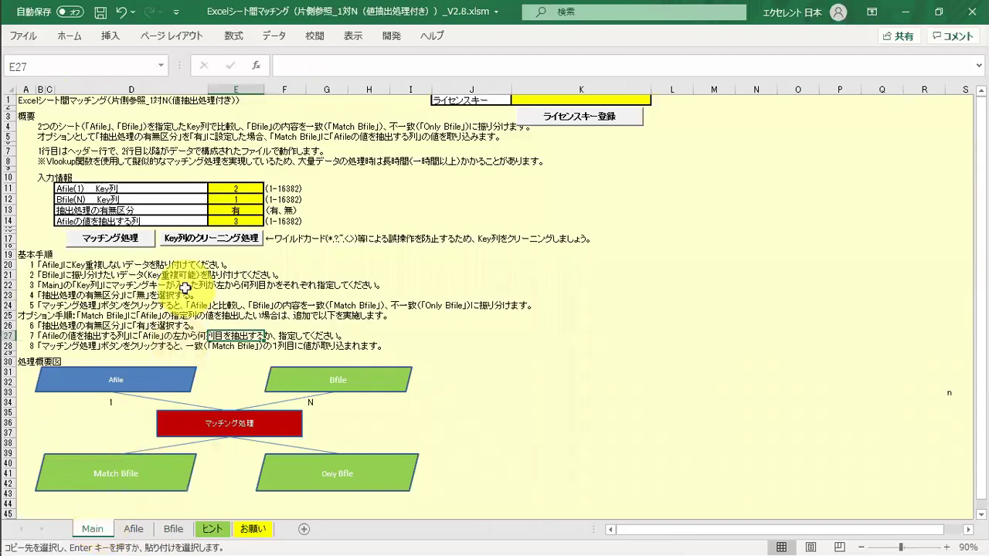
click(187, 288)
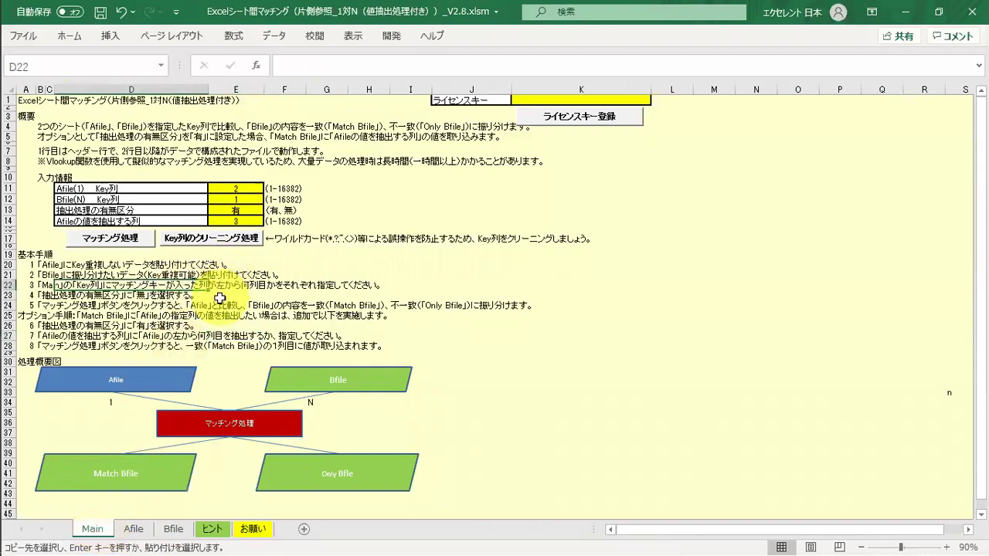
click(139, 533)
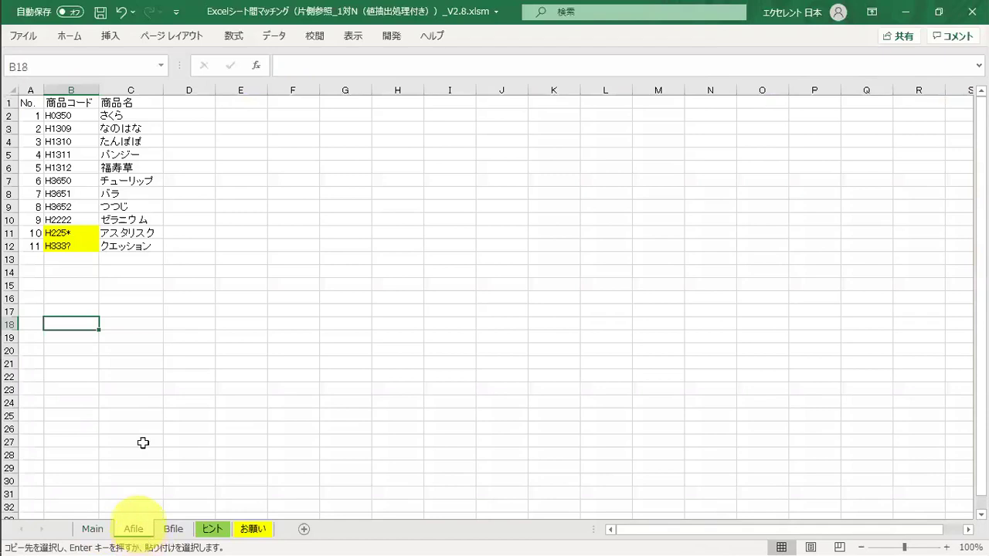
right_click(72, 88)
click(88, 117)
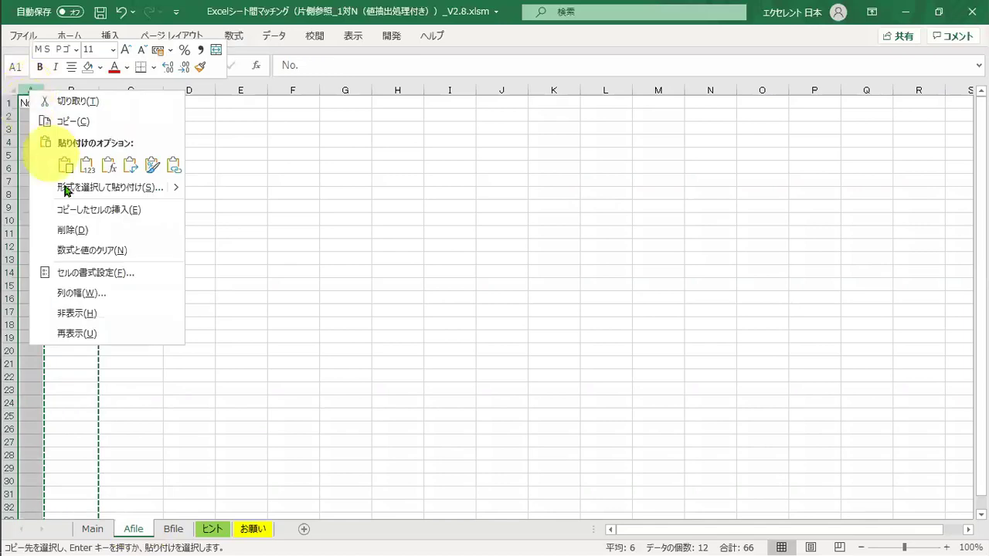
click(69, 207)
click(53, 158)
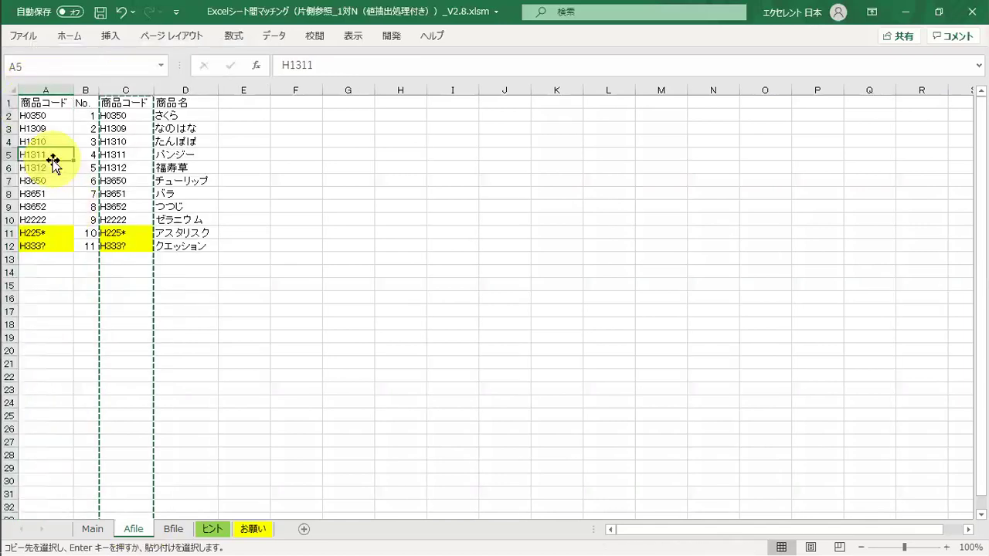
click(52, 101)
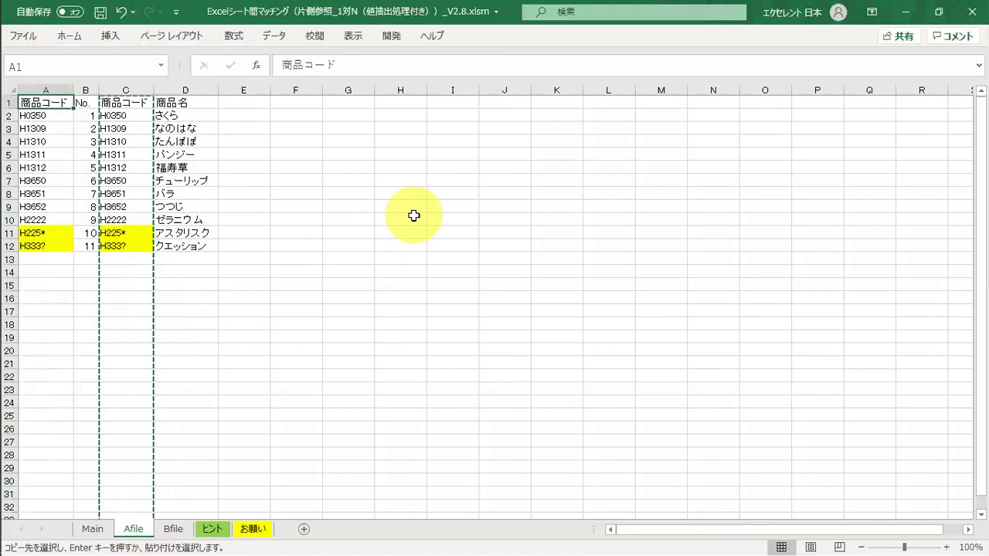
text(補正)
key(Return)
key(Return)
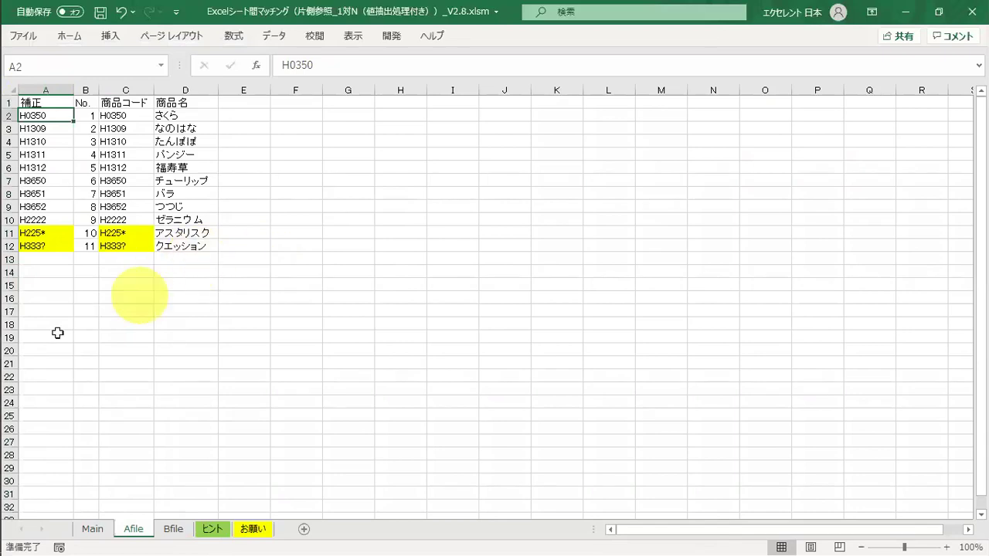
- On Bfile, insert a copy of the コード column as column A headed 補正
click(174, 530)
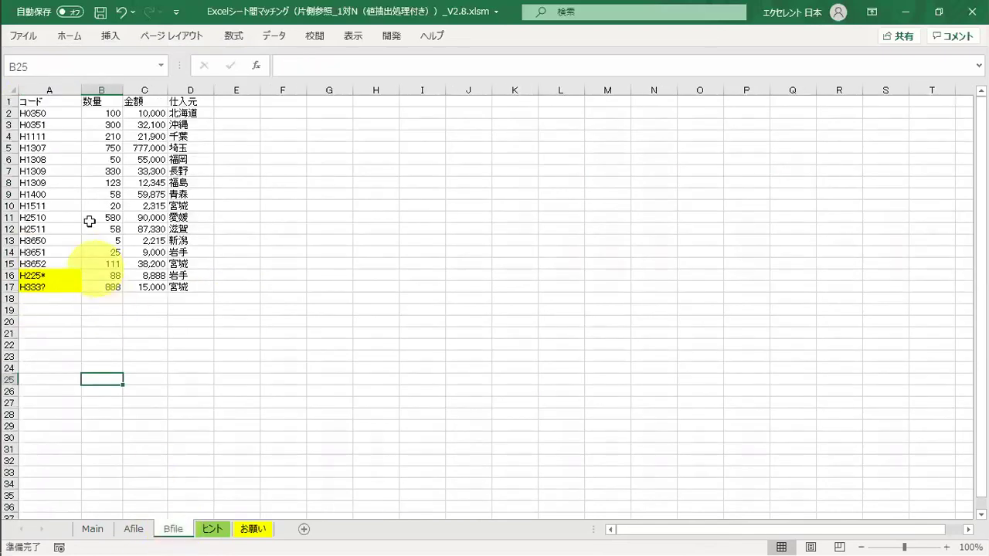
right_click(49, 90)
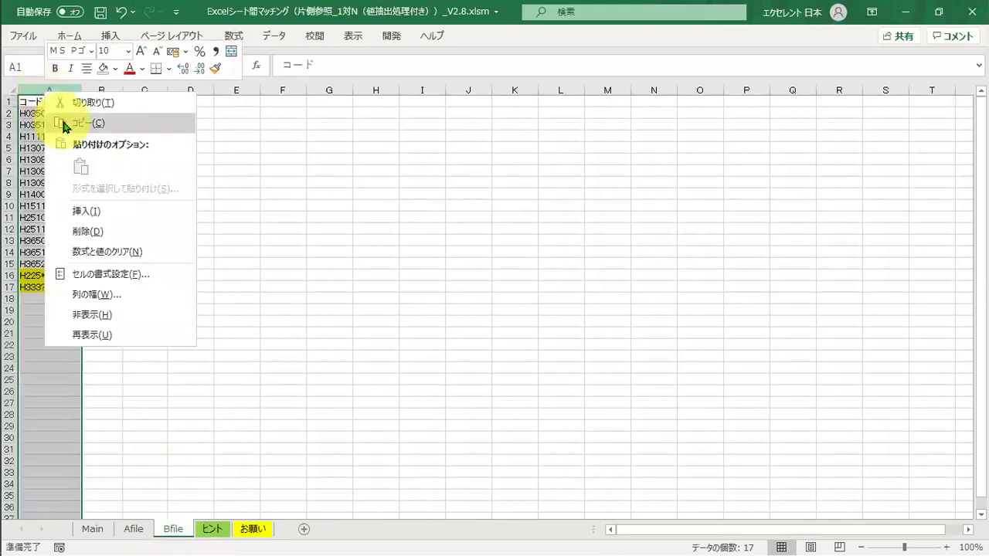
click(62, 124)
right_click(62, 123)
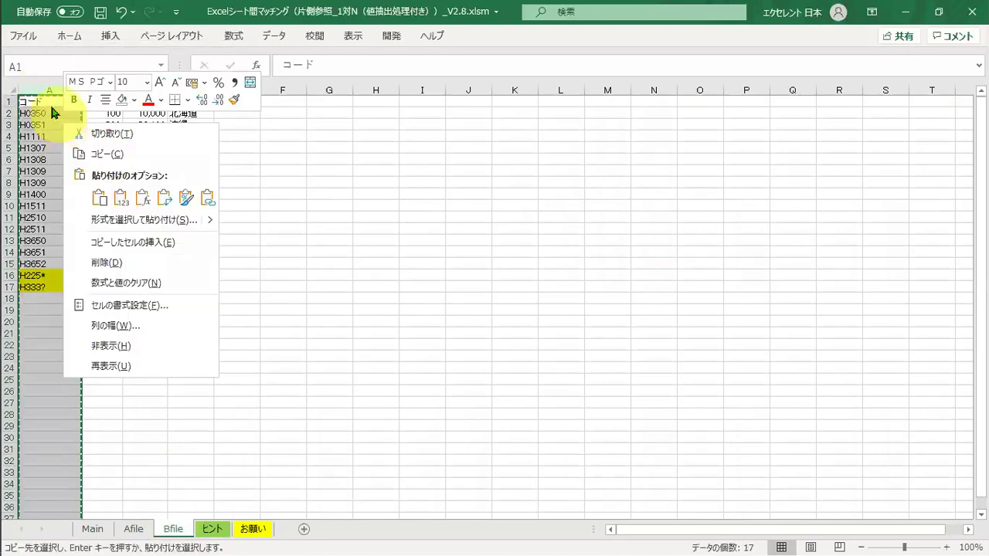
right_click(47, 93)
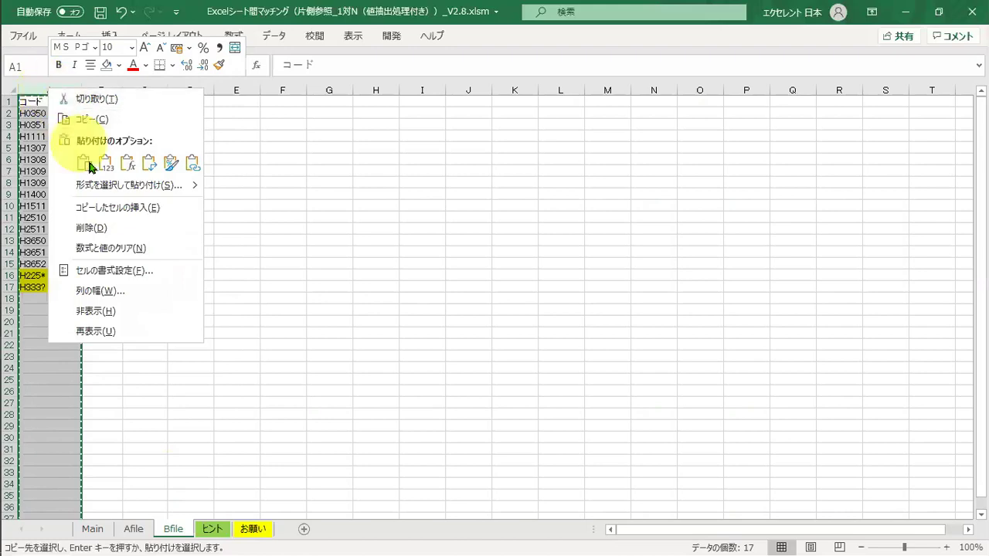
click(100, 205)
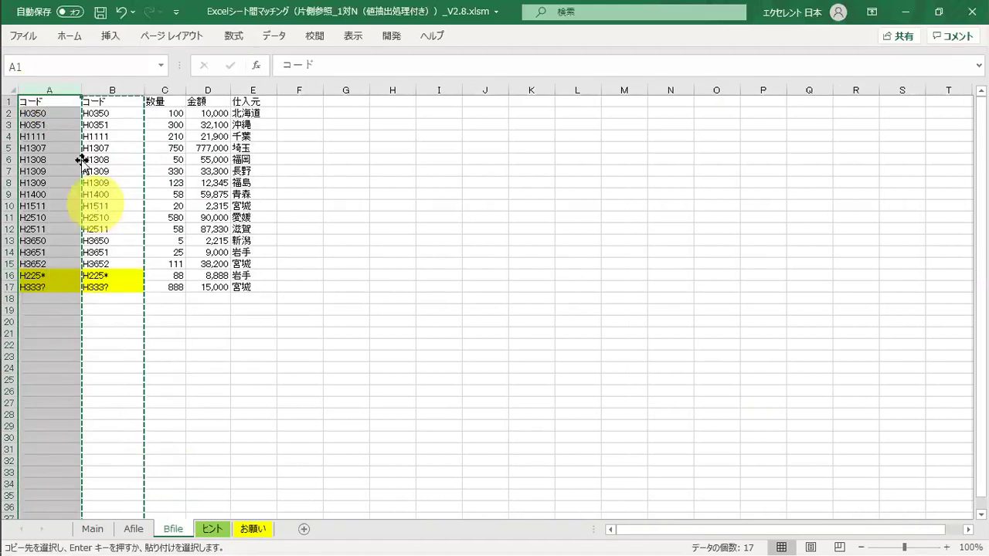
click(52, 101)
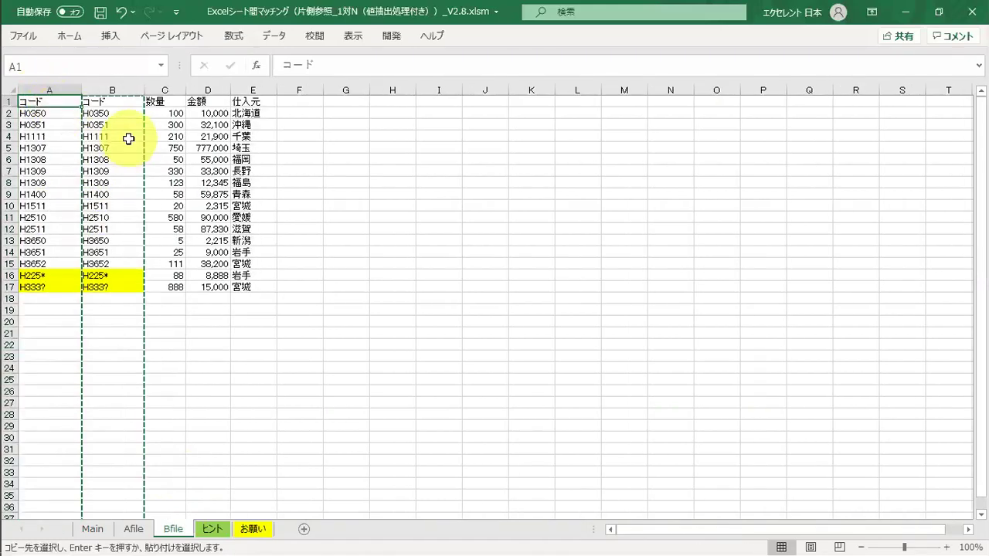
text(ほせい)
key(Return)
key(Return)
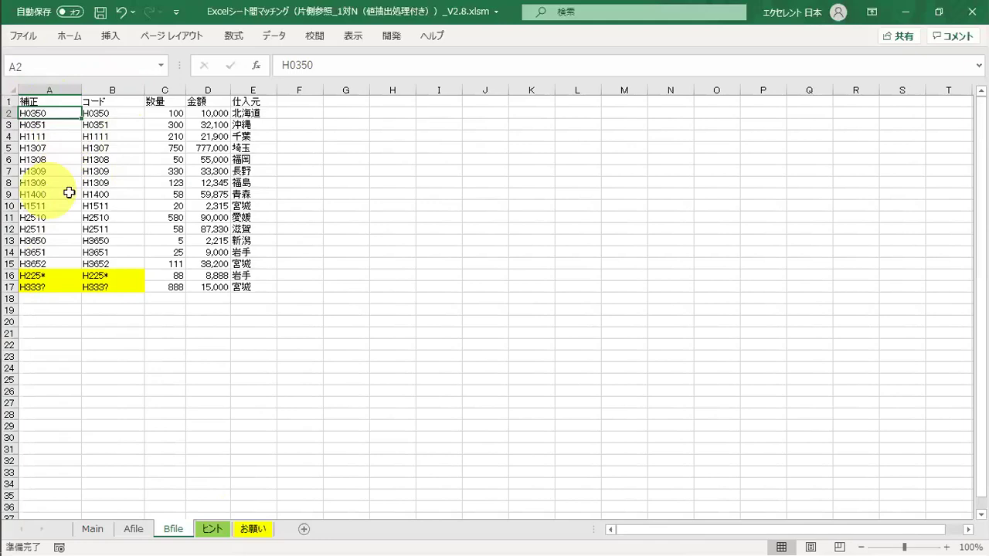
- Compare the Afile and Bfile sheets, then set the Afile key column on Main to 1
click(132, 530)
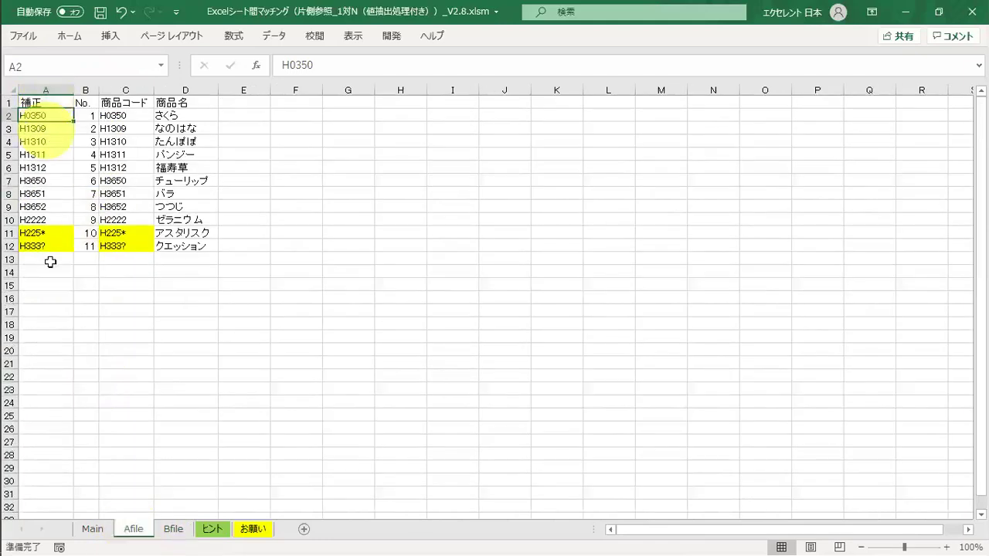
click(173, 530)
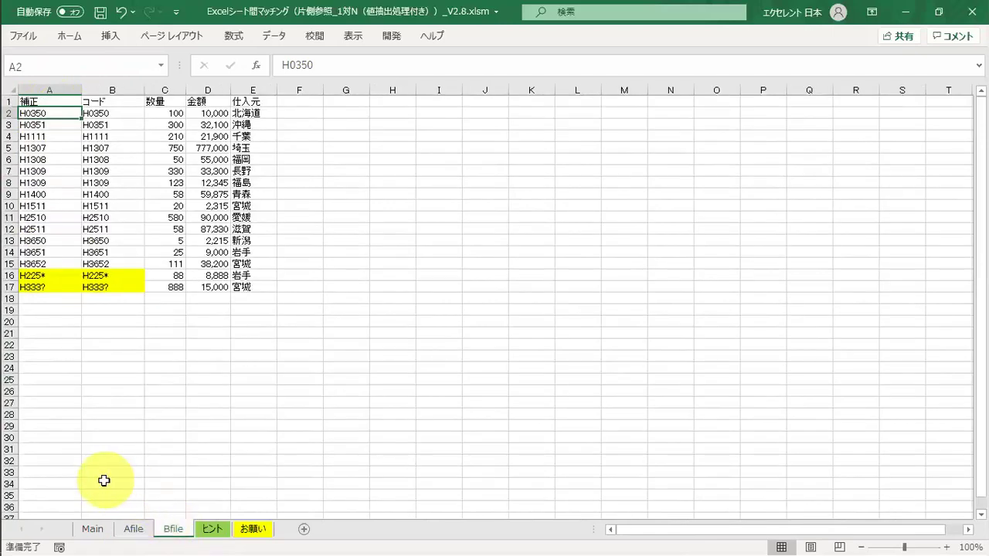
click(118, 532)
click(91, 530)
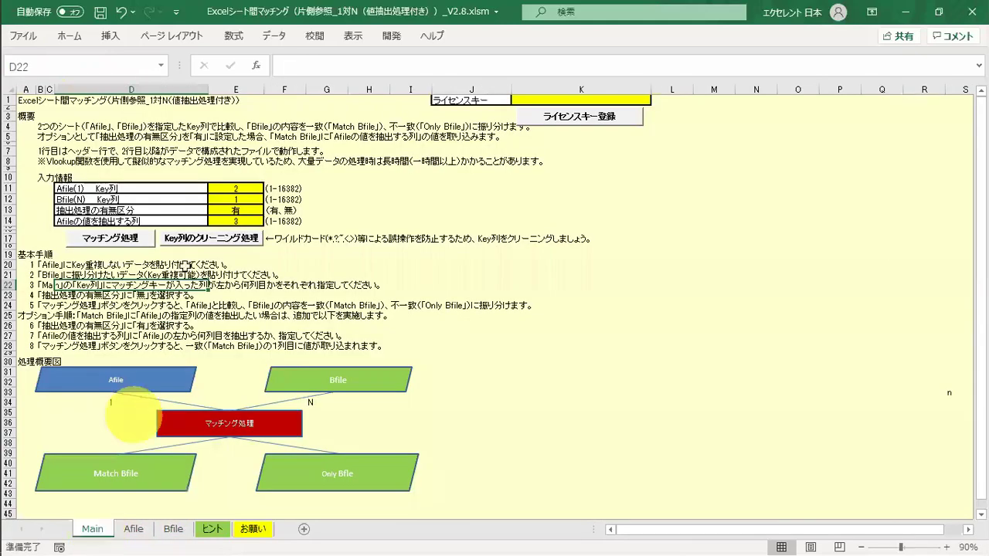
click(210, 188)
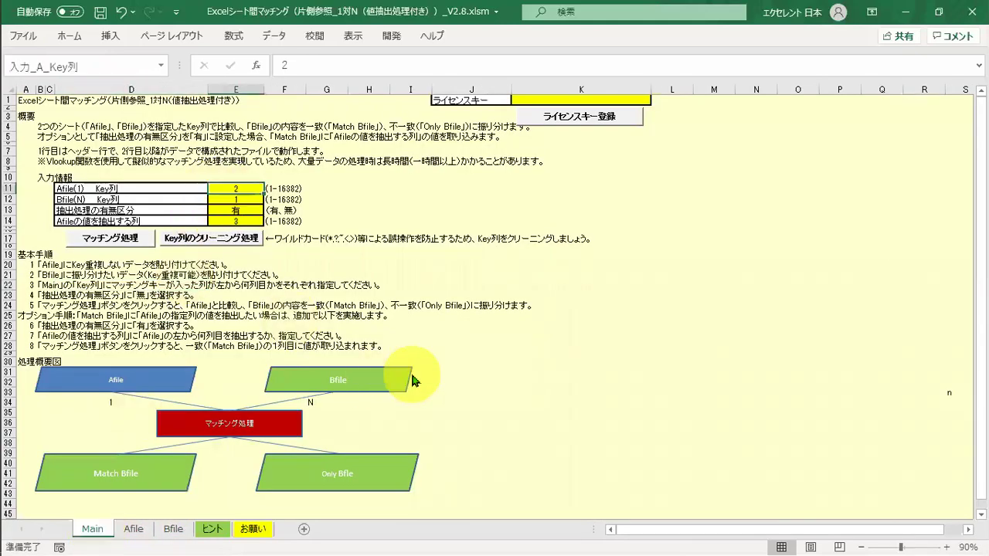
text(1)
key(Return)
key(Return)
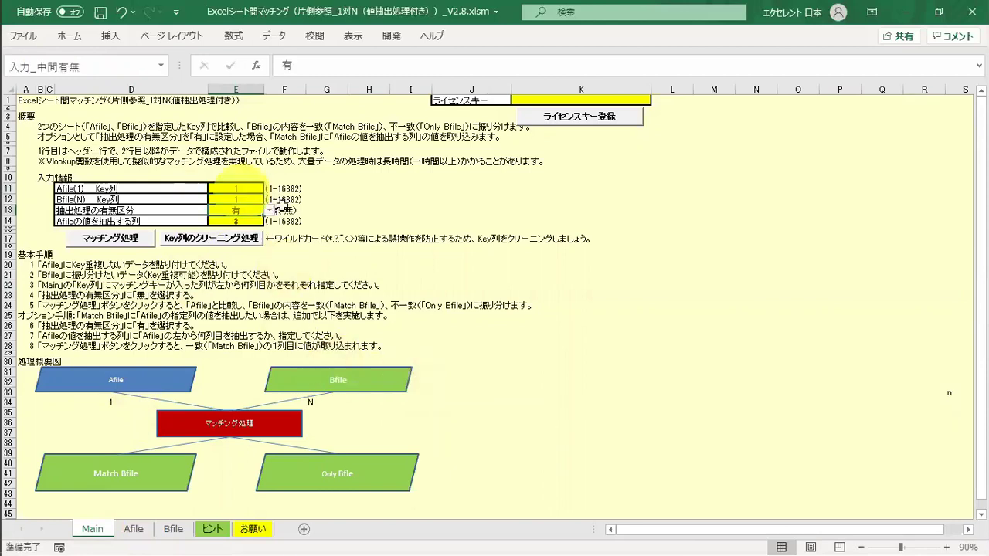
- Set the extraction option to 無 with E14 left empty, and verify both key columns are 1
click(268, 210)
click(243, 231)
click(245, 222)
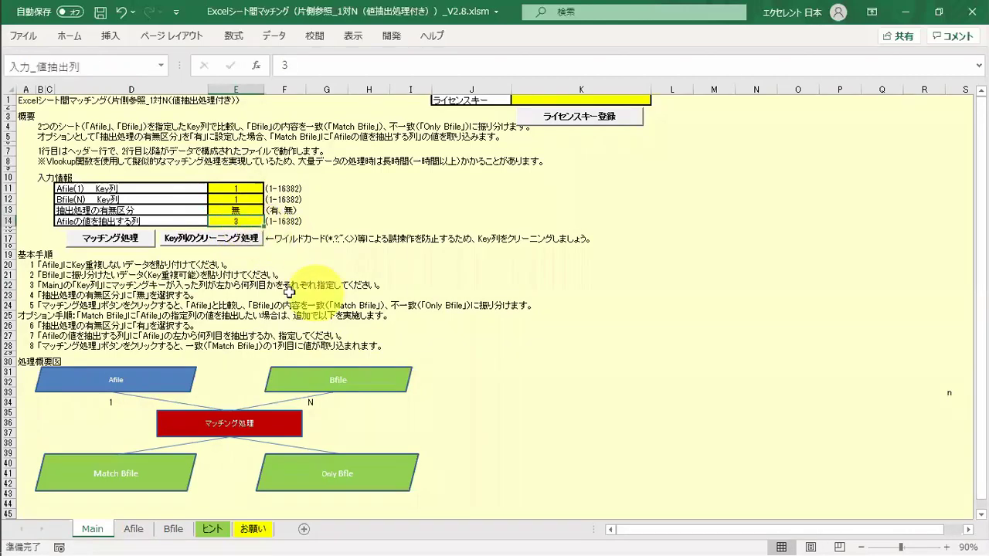
click(136, 297)
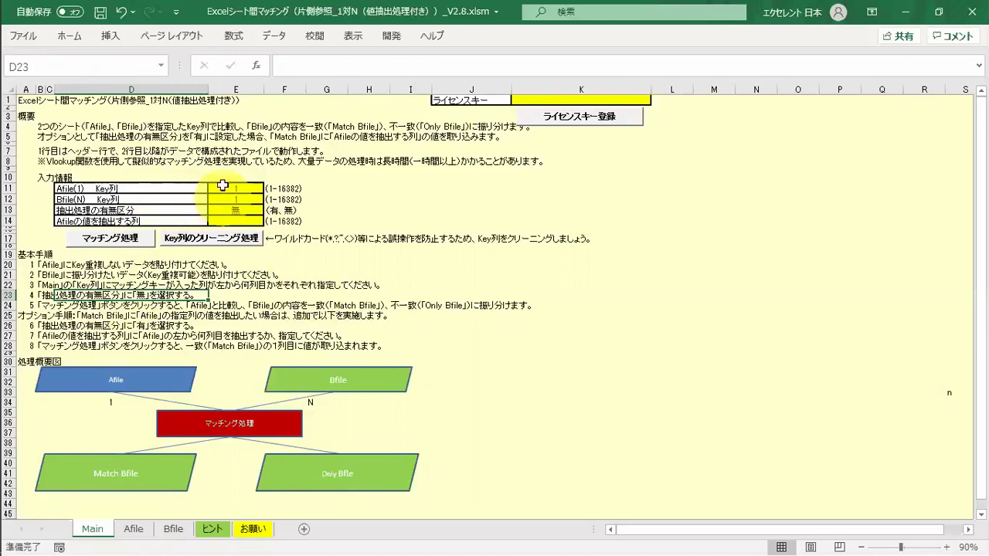
click(223, 187)
click(237, 199)
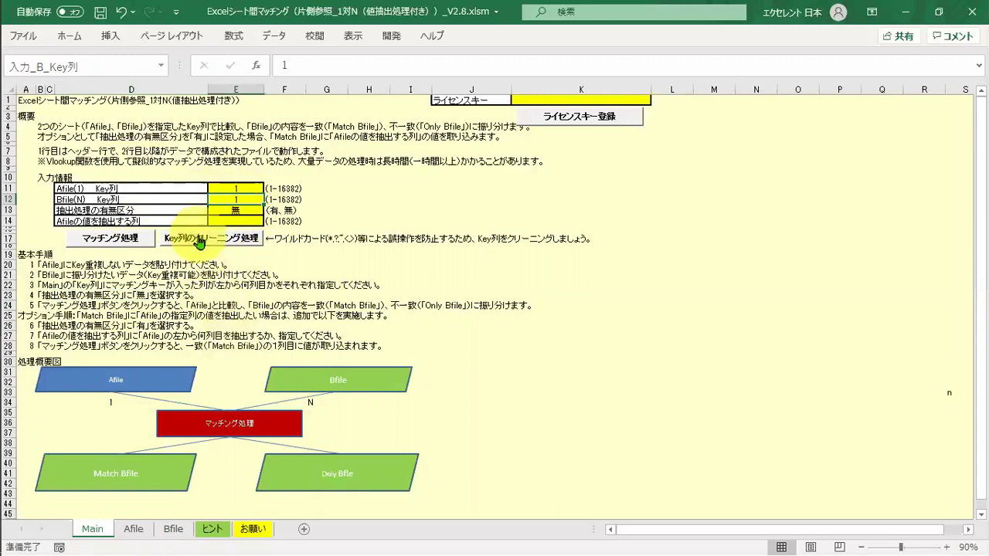
- Run the Key列のクリーニング処理 and inspect the cleaned H225_ key on Bfile
click(199, 237)
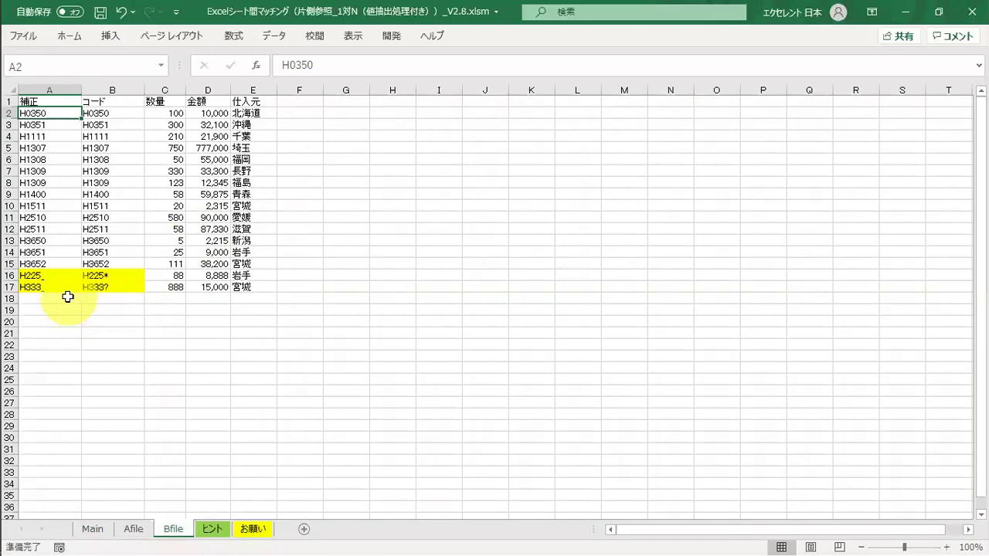
click(57, 275)
click(58, 284)
click(64, 309)
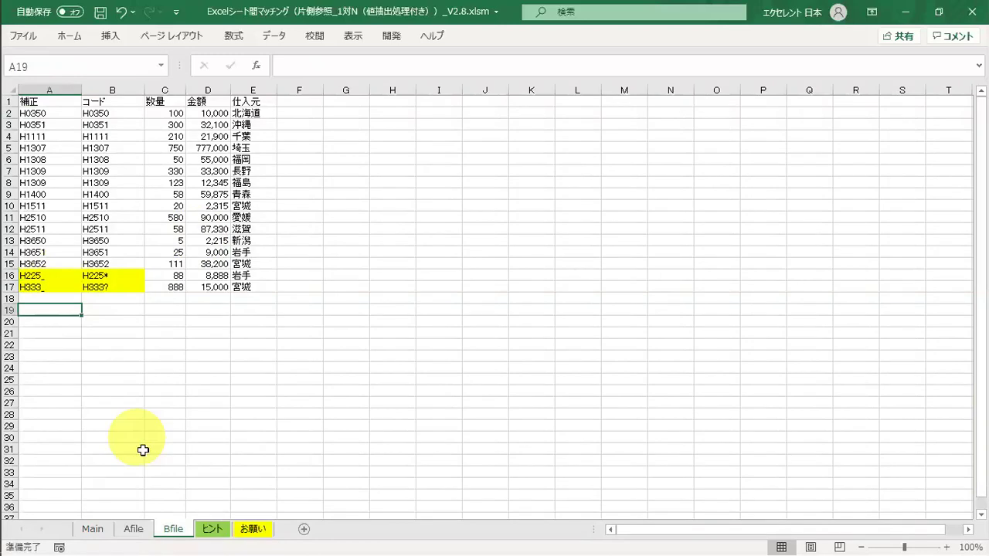
- Compare Afile's original H225* and H333? codes with the cleaned 補正 keys, then return to Main
click(132, 530)
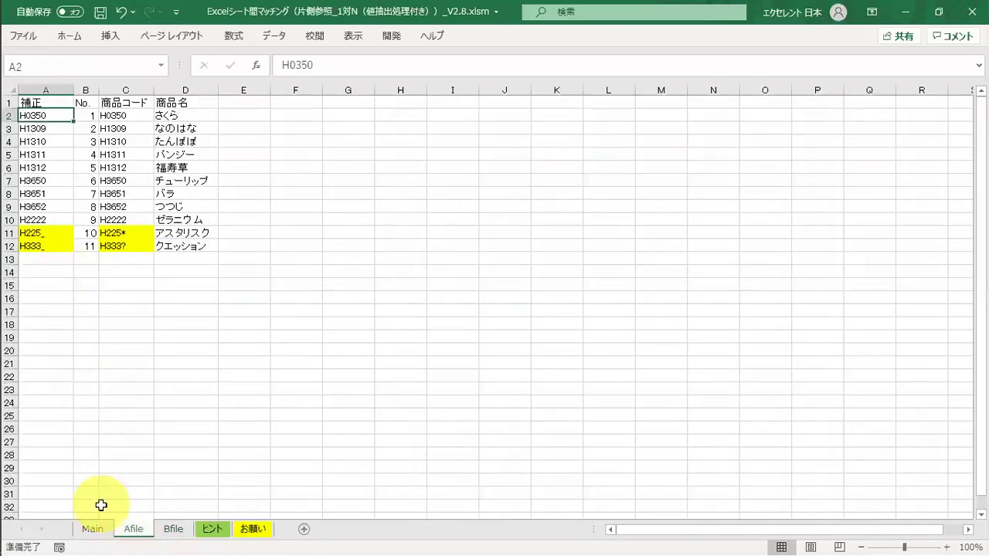
click(126, 233)
click(128, 247)
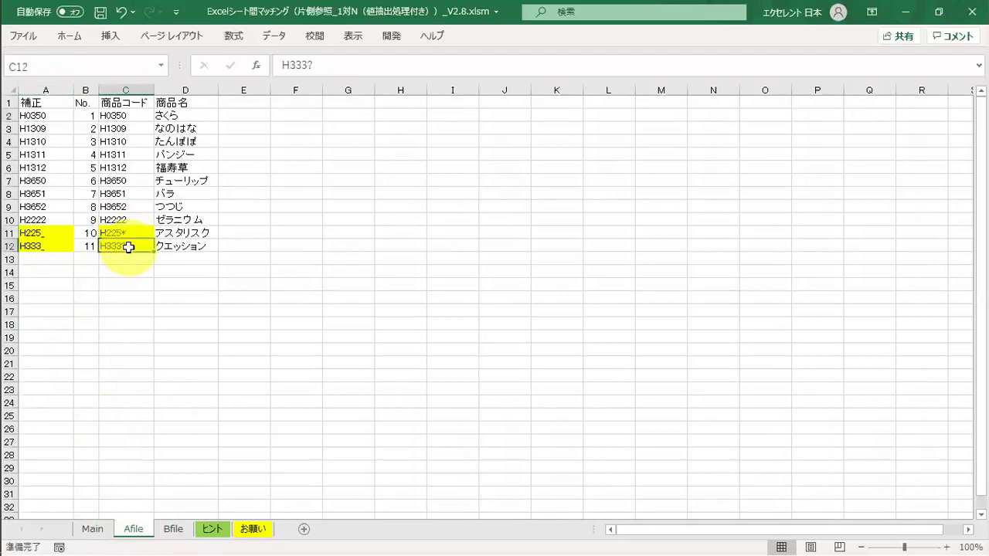
click(122, 97)
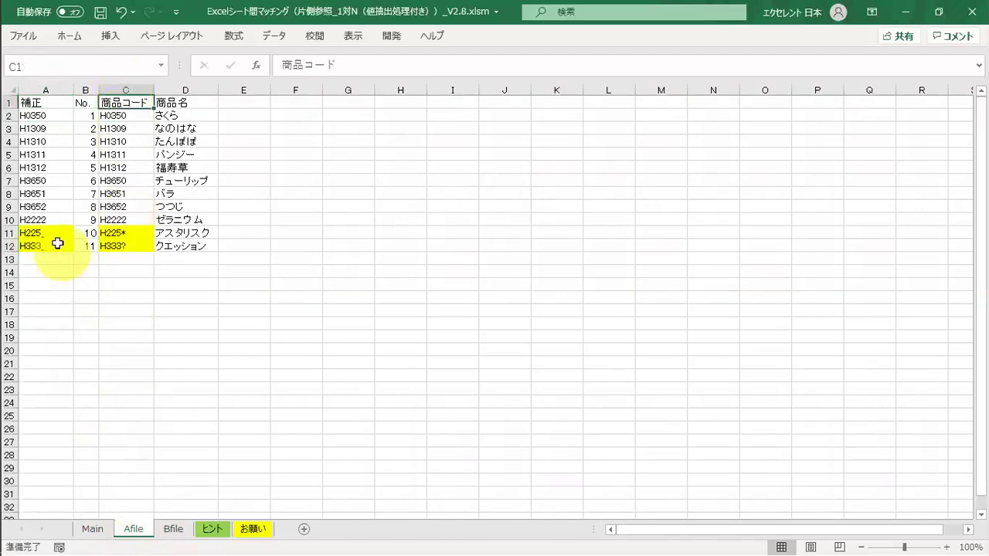
drag(52, 245, 55, 265)
key(Return)
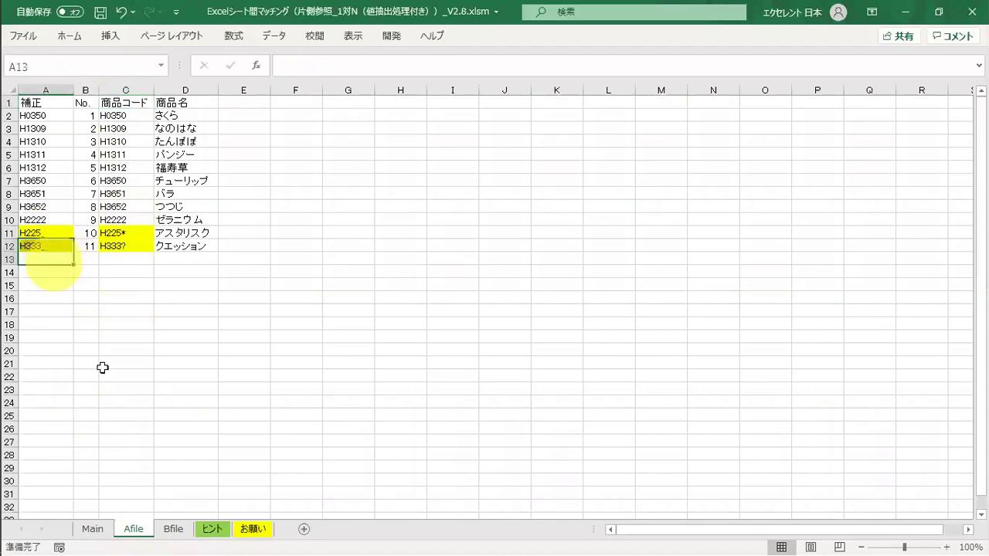
click(168, 531)
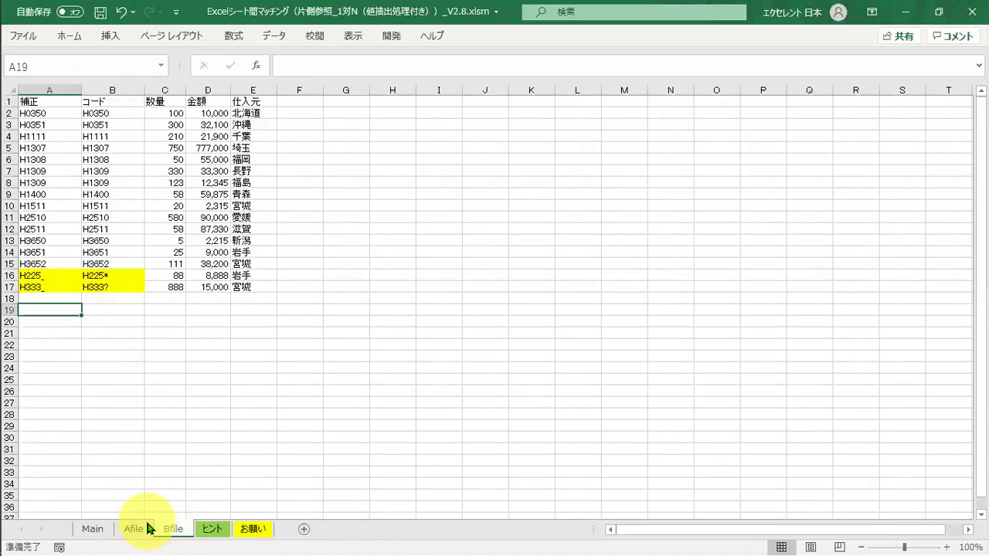
click(149, 527)
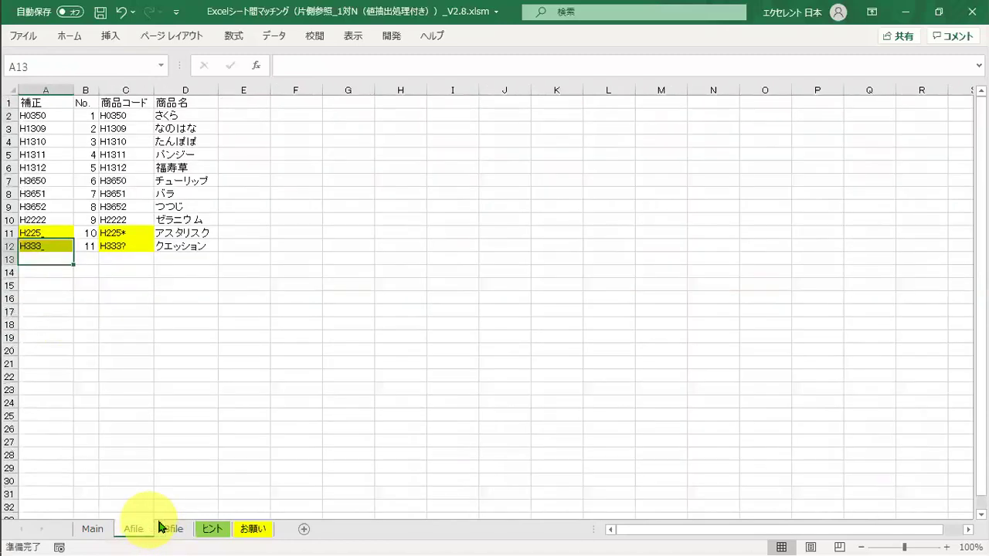
click(162, 529)
click(133, 528)
click(105, 530)
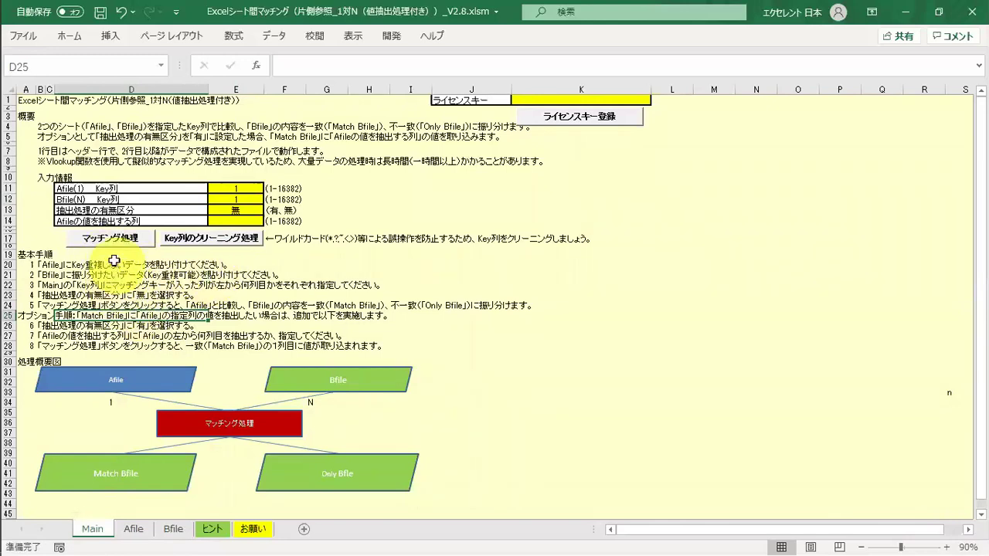
- Rerun the matching and check the corrected keys in Match Bfile rows 8 and 9
click(111, 243)
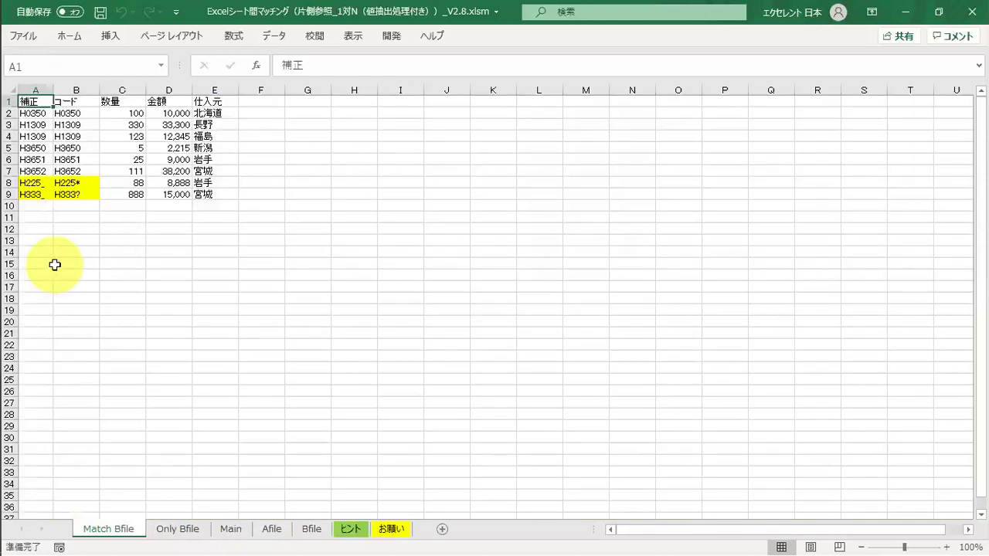
click(55, 265)
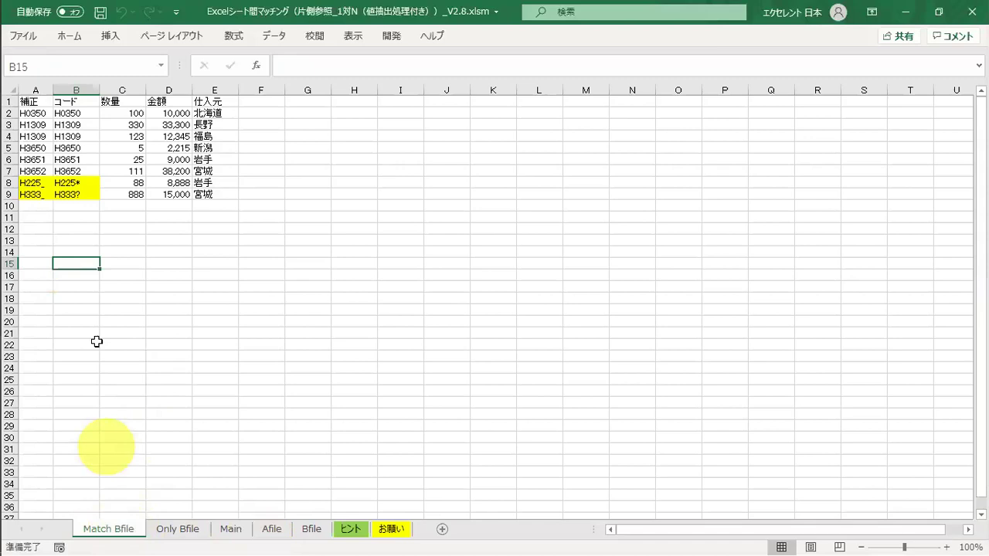
click(44, 186)
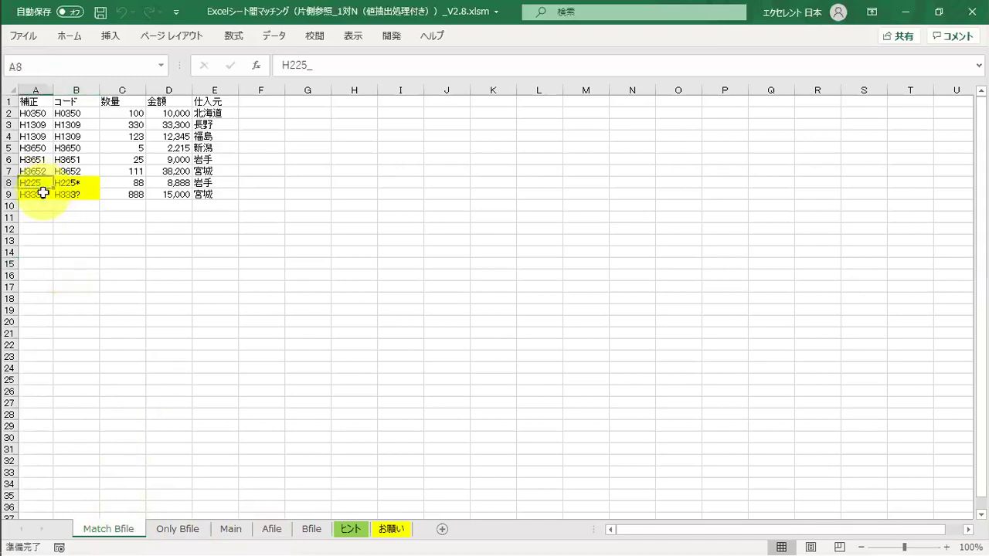
click(42, 195)
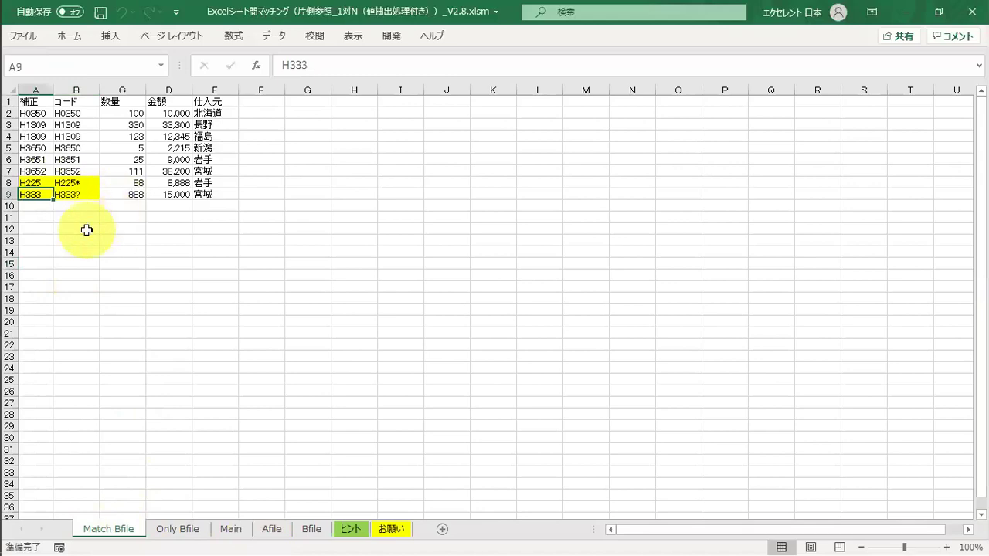
click(82, 229)
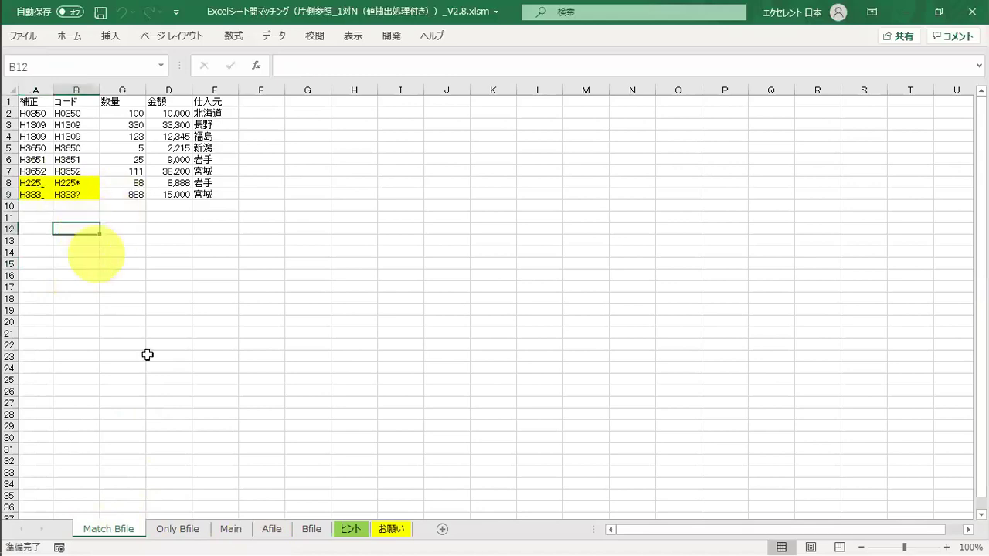
- Look over the Only Bfile and Afile sheets, then return to Main
click(186, 529)
click(262, 529)
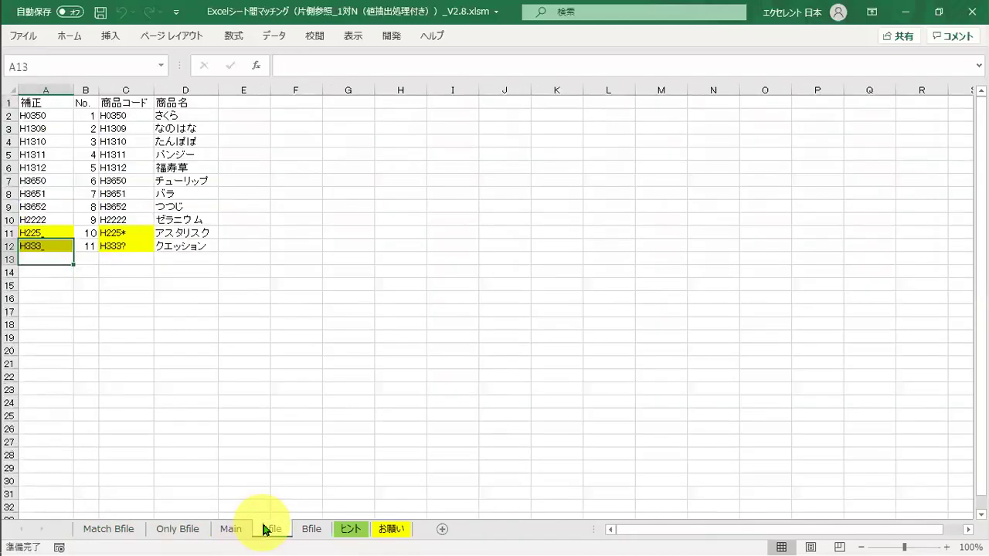
key(ctrl+Page_Up)
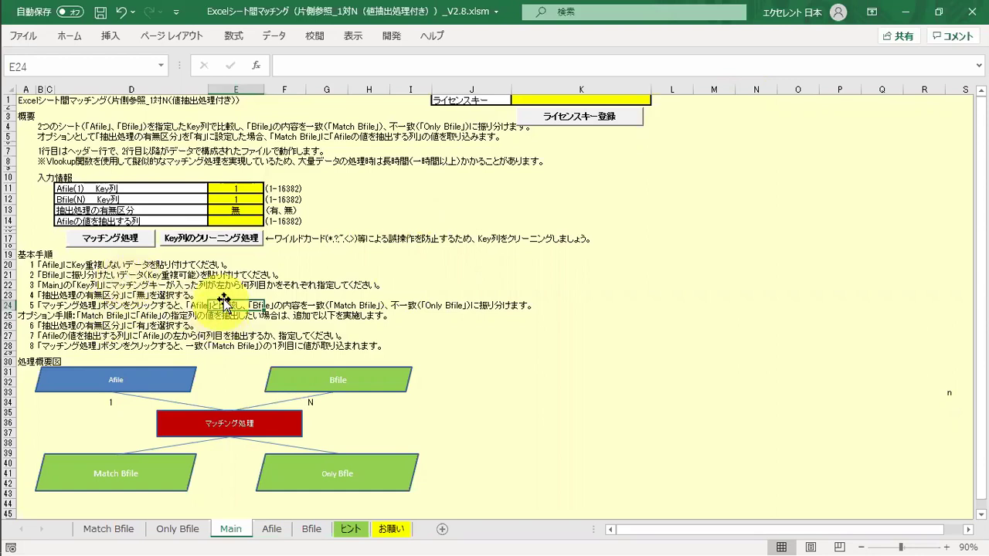
- Bring up the master workbook and compare its コード1/コード2 columns with the detail workbook's
key(alt+Tab)
key(alt+Tab)
key(alt+Tab)
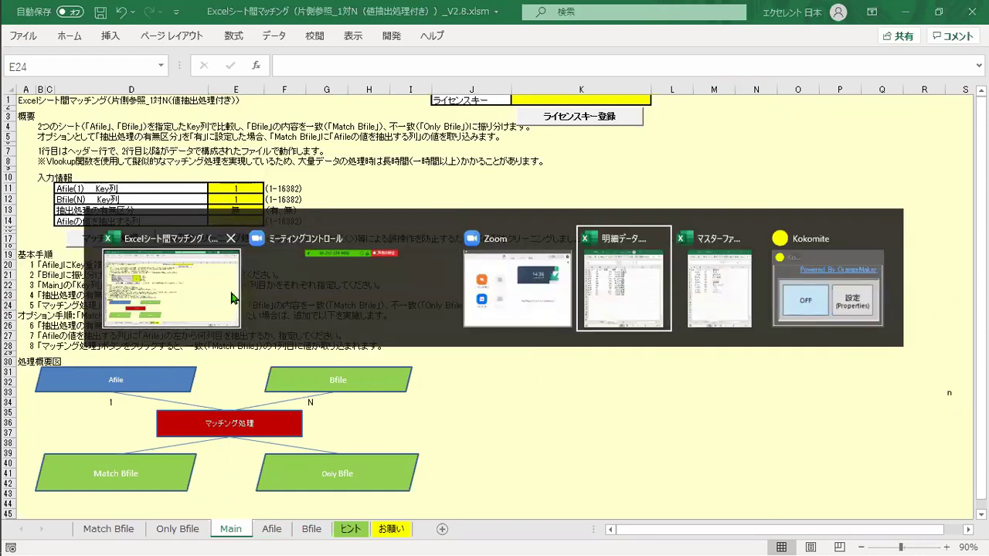
key(alt+Tab)
key(Tab)
key(Tab)
key(Tab)
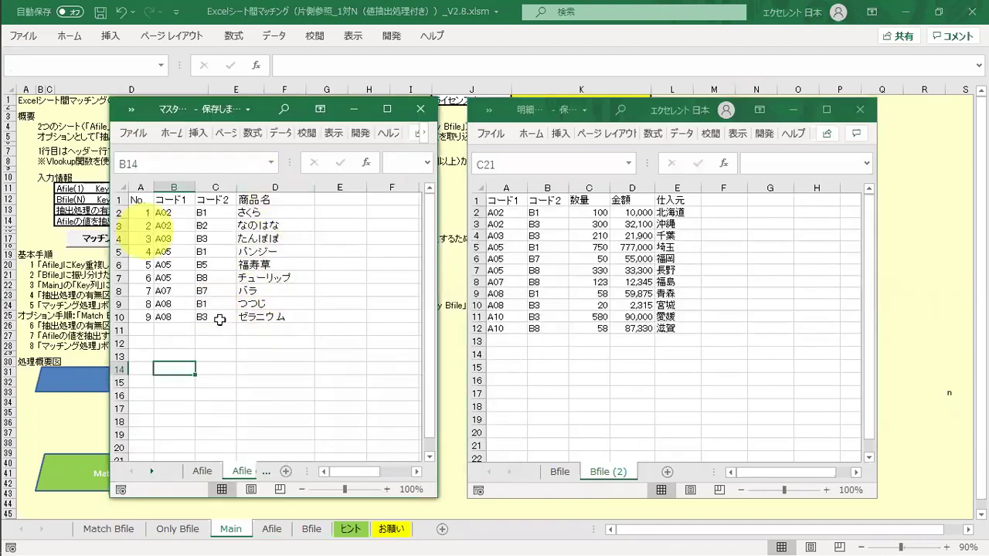
click(187, 238)
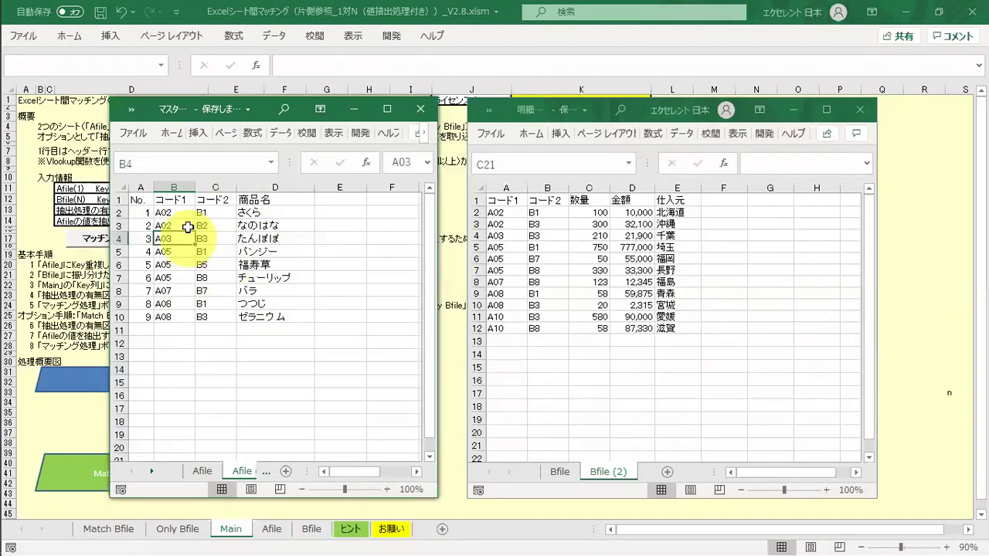
click(207, 216)
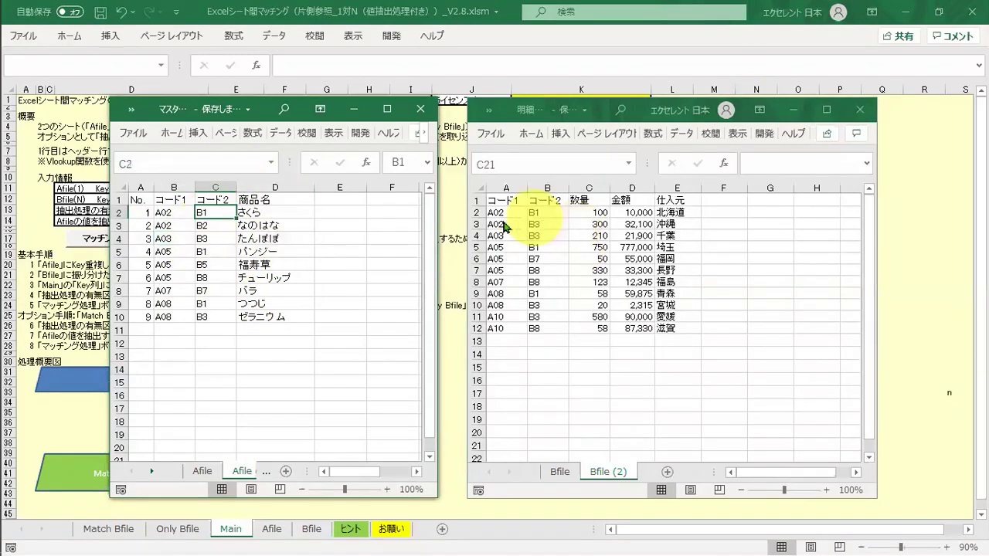
click(539, 221)
click(539, 222)
click(514, 223)
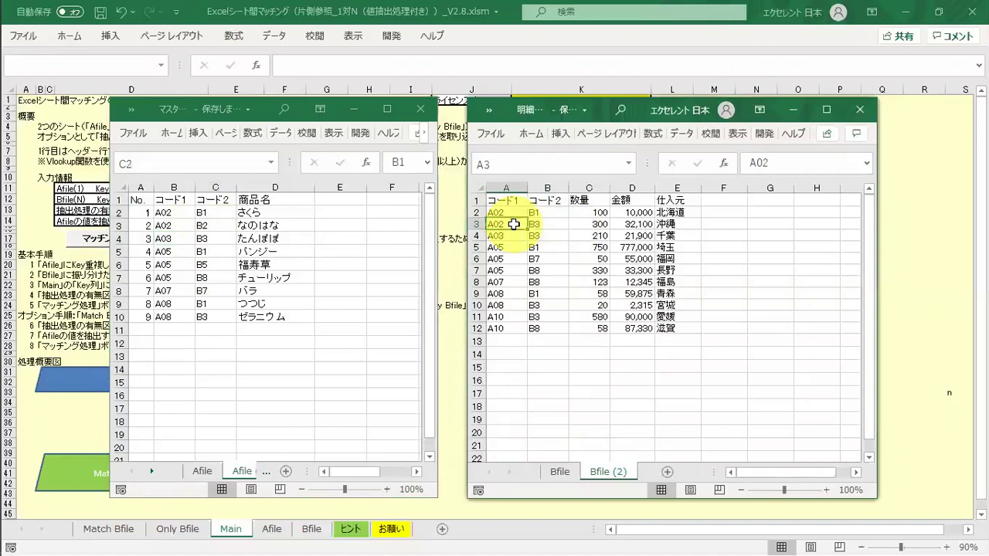
click(305, 328)
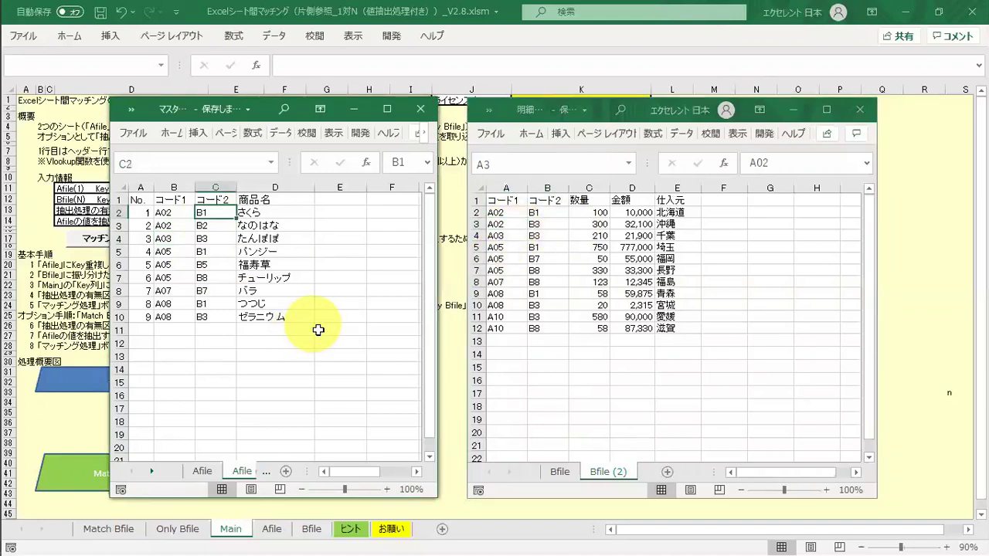
- Copy the master table A1:E11 and return to the matching workbook's Afile sheet
drag(318, 330, 132, 193)
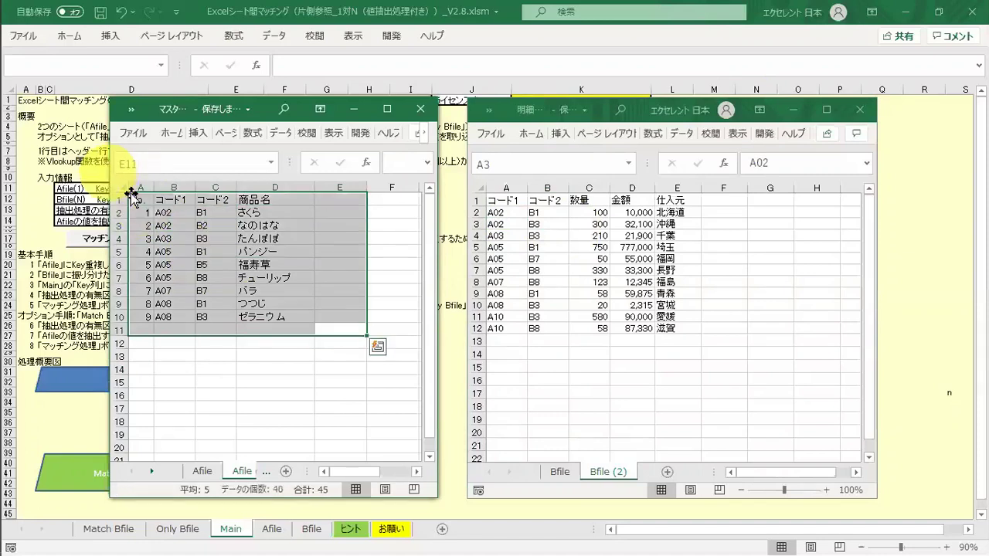
key(ctrl+c)
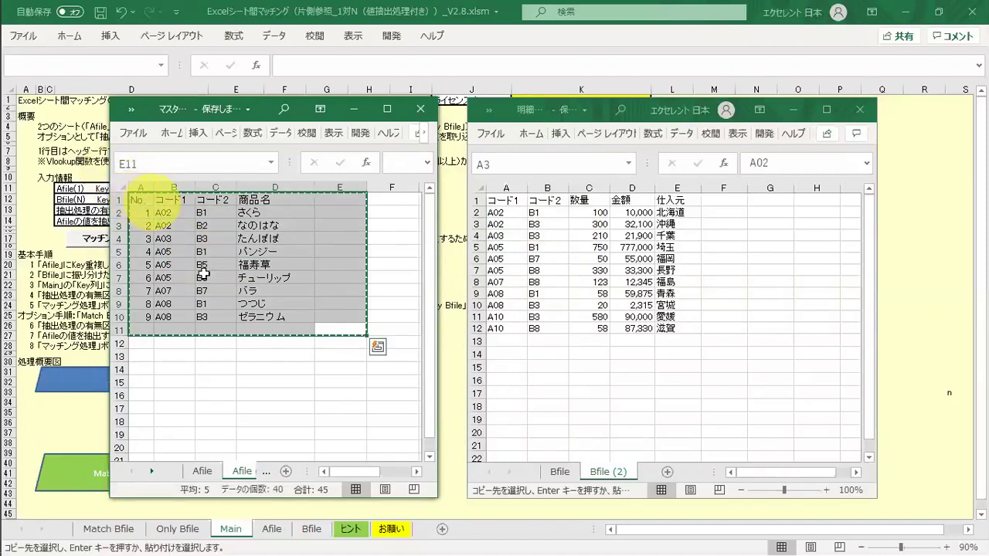
click(270, 517)
click(269, 528)
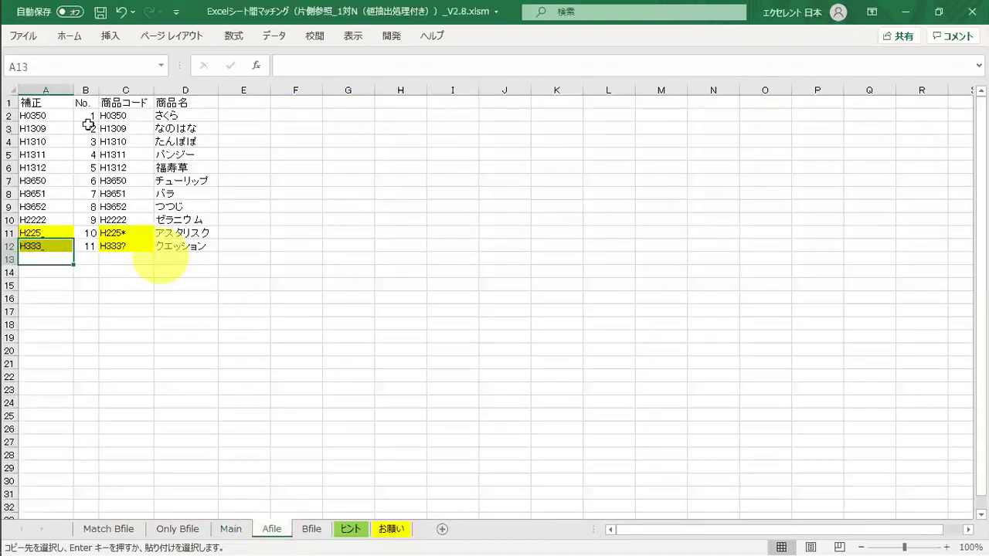
- Paste the master table at Afile!A1 and delete the leftover rows 11–12
click(56, 101)
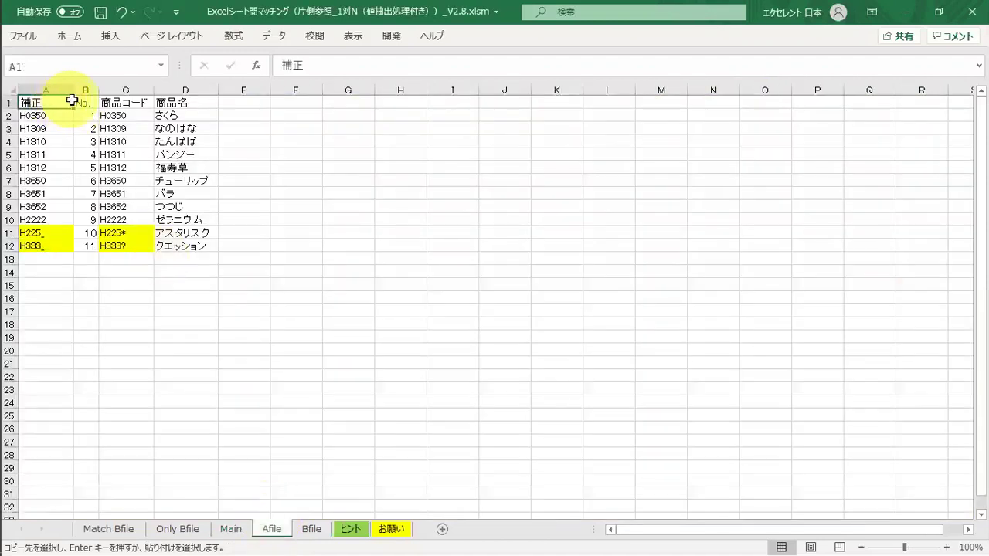
key(ctrl+v)
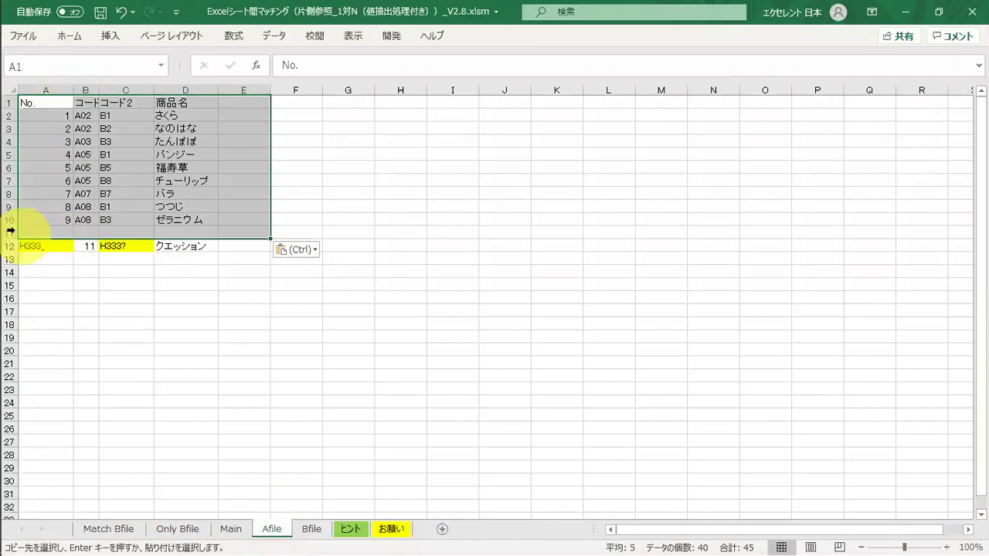
click(11, 230)
drag(6, 251, 8, 247)
right_click(116, 235)
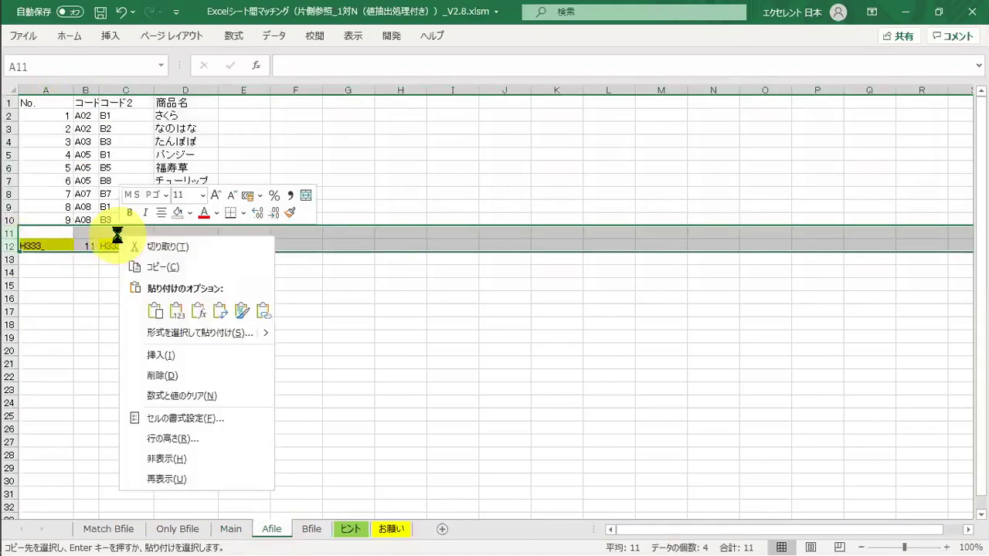
key(d)
click(137, 280)
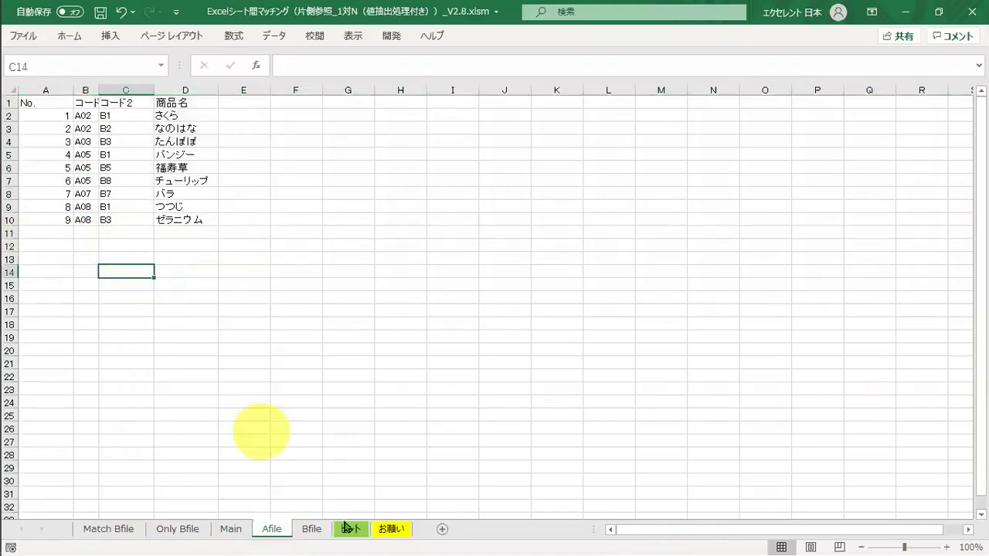
- Copy the detail workbook's table A1:H19 and paste it at Bfile!A1
click(312, 531)
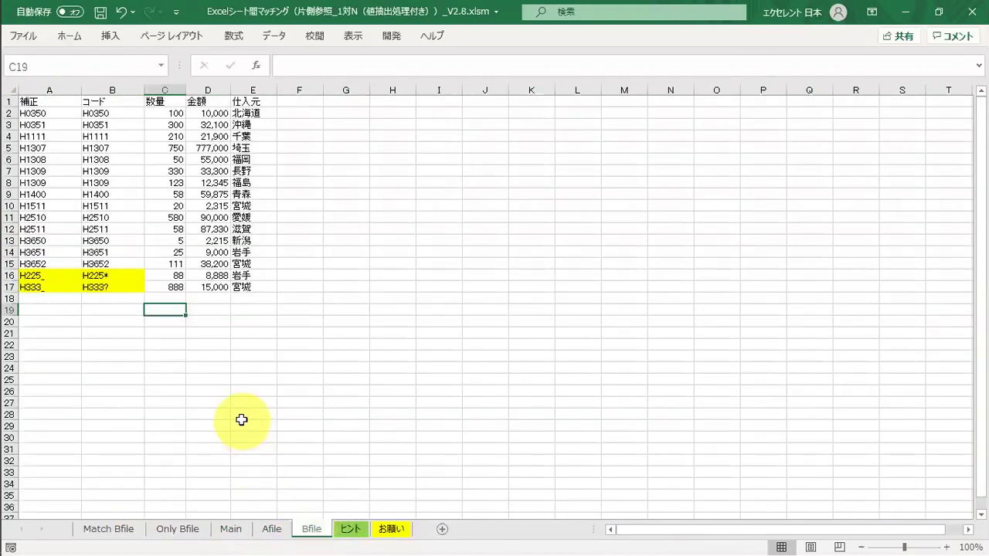
key(alt+Tab)
key(alt+Tab)
key(alt+Tab)
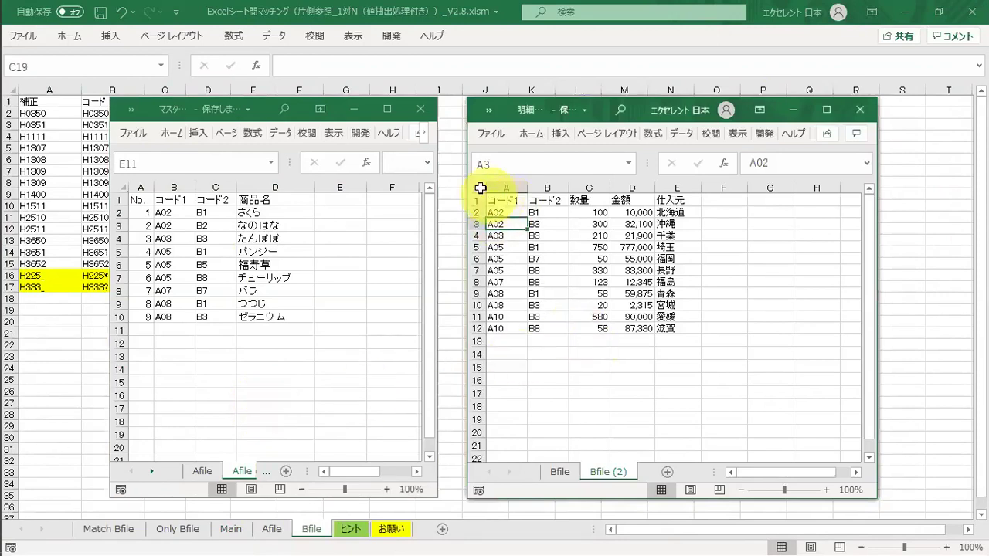
drag(495, 200, 672, 353)
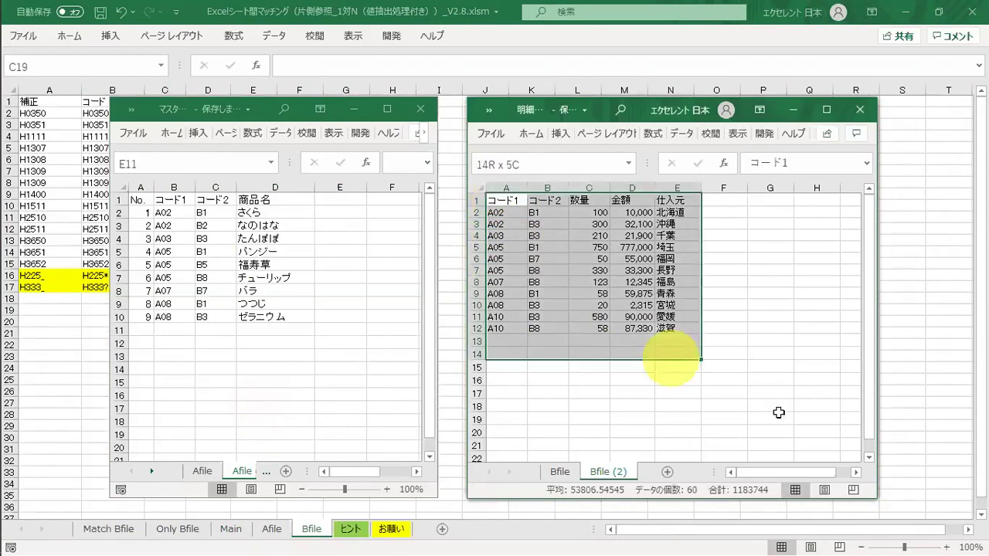
drag(779, 412, 782, 409)
key(ctrl+c)
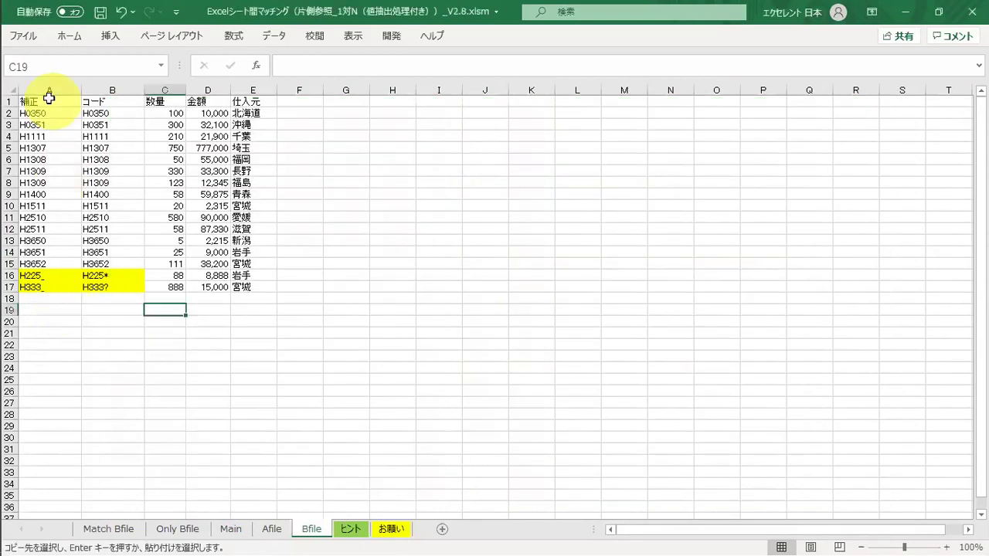
click(51, 99)
key(ctrl+v)
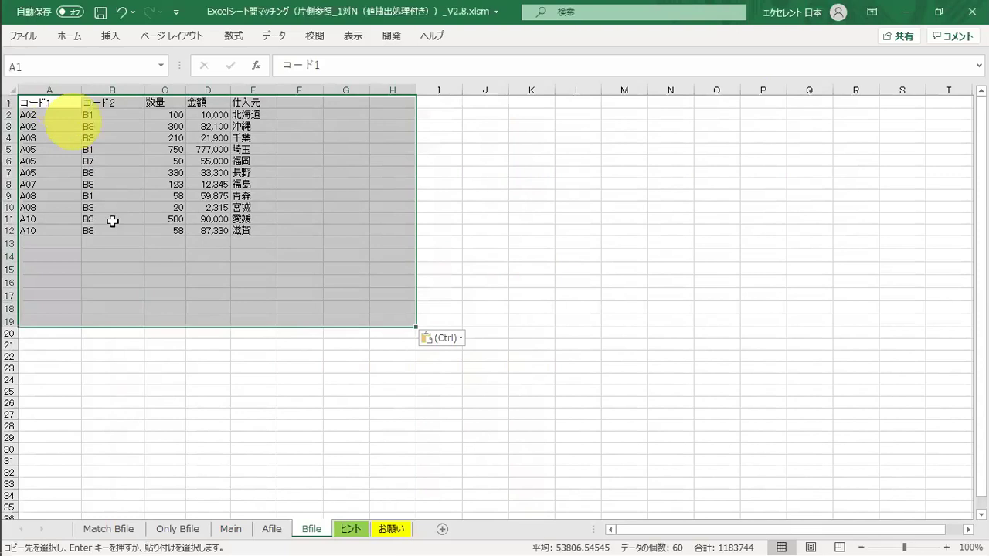
click(112, 220)
click(117, 283)
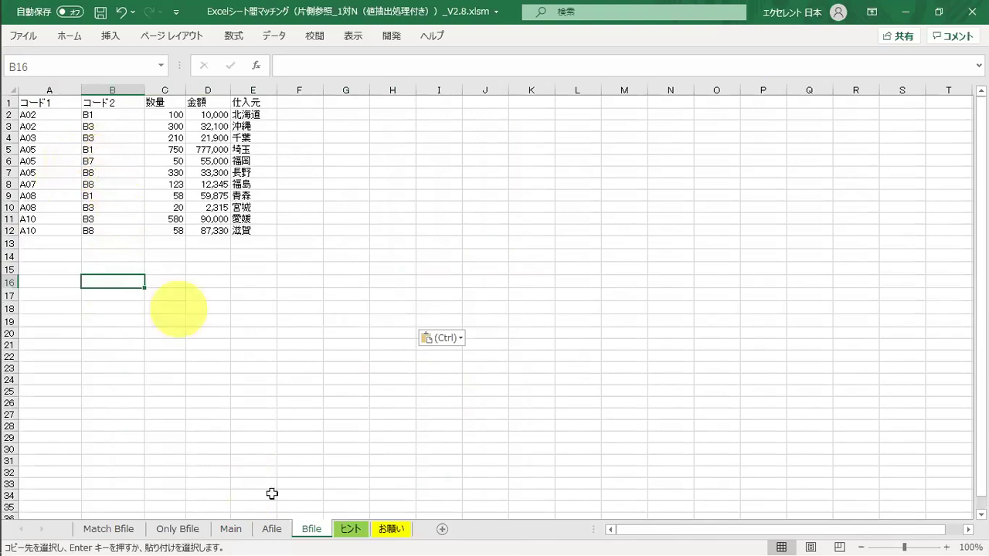
- Insert a new, wider column A on Afile headed 連結
click(275, 527)
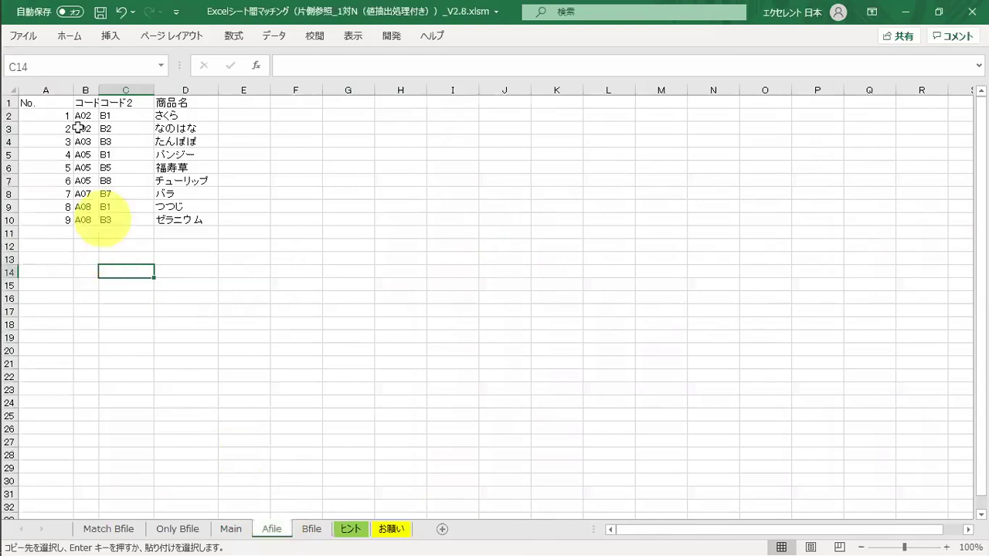
click(53, 88)
right_click(55, 90)
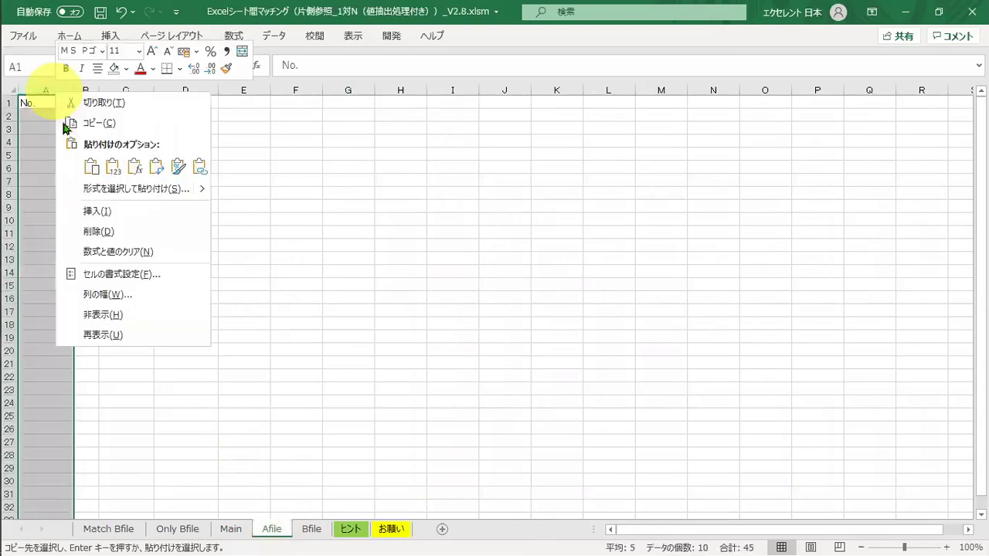
click(94, 209)
drag(71, 89, 87, 90)
click(55, 103)
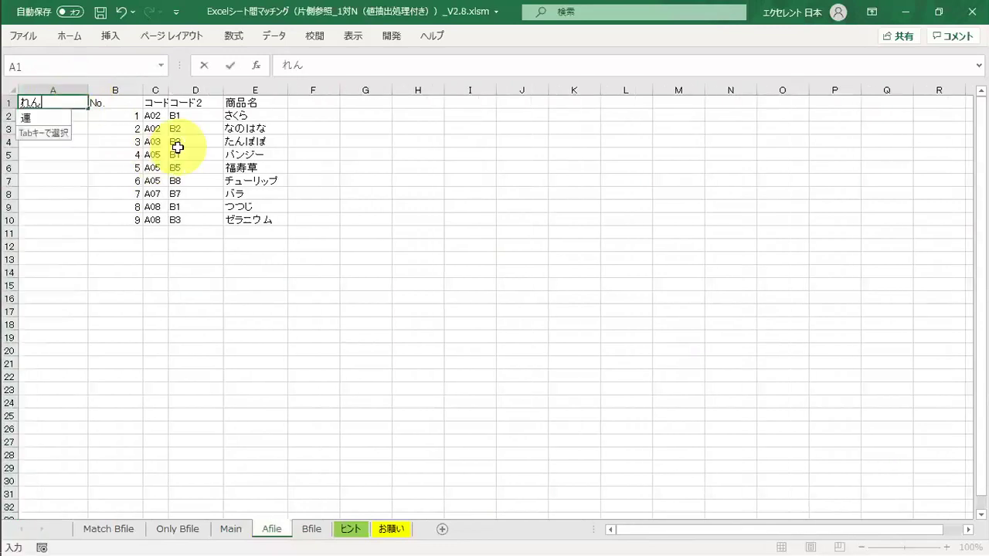
text(れんけつ)
key(space)
key(Return)
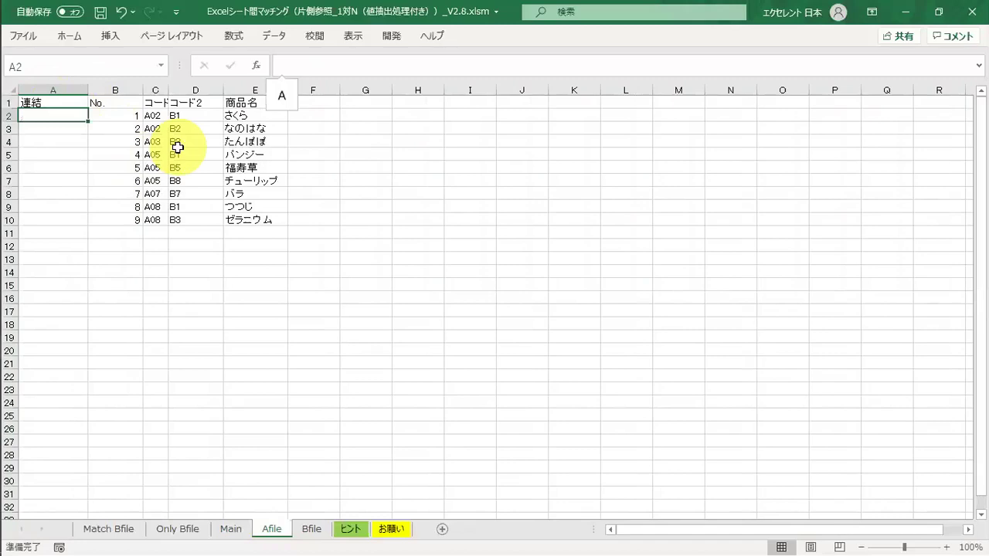
- Enter the formula =C2&"_"&D2 in A2 to join コード1 and コード2
text(=)
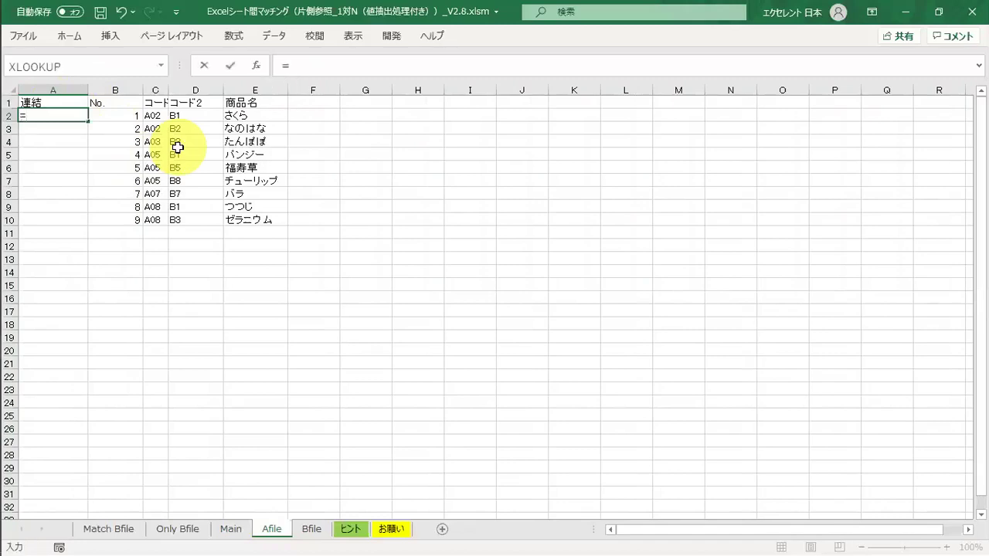
key(Right)
key(Right)
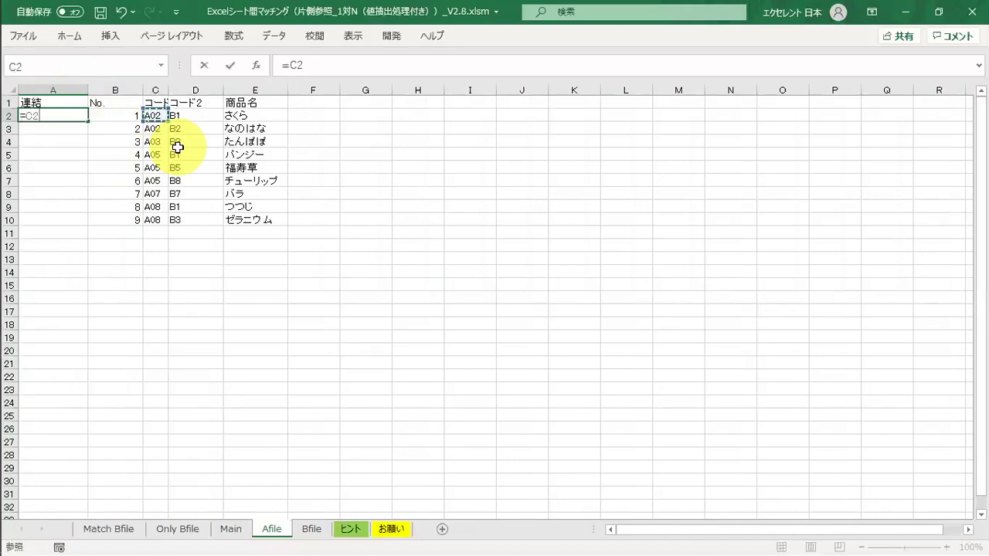
text(&"_"&)
key(Right)
key(Right)
key(Right)
key(Return)
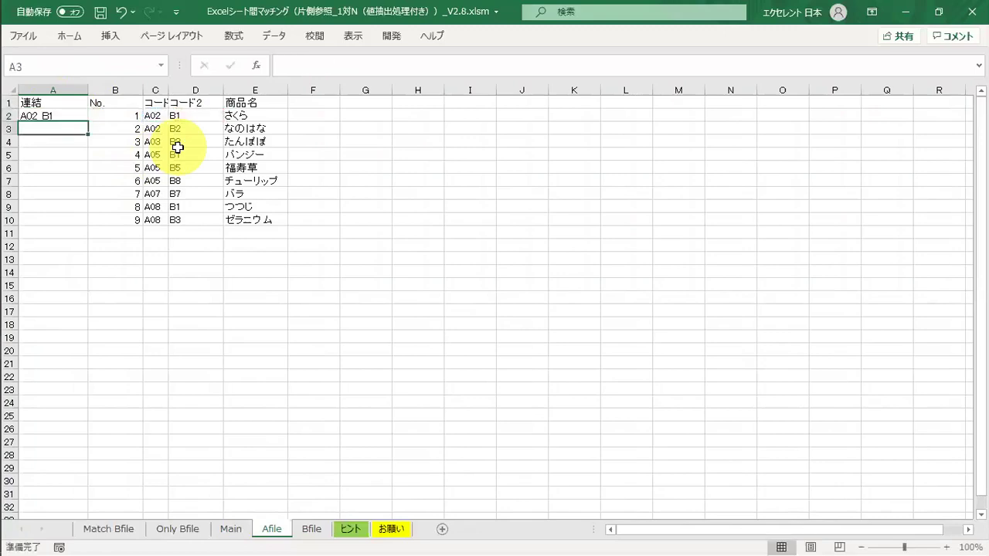
click(66, 164)
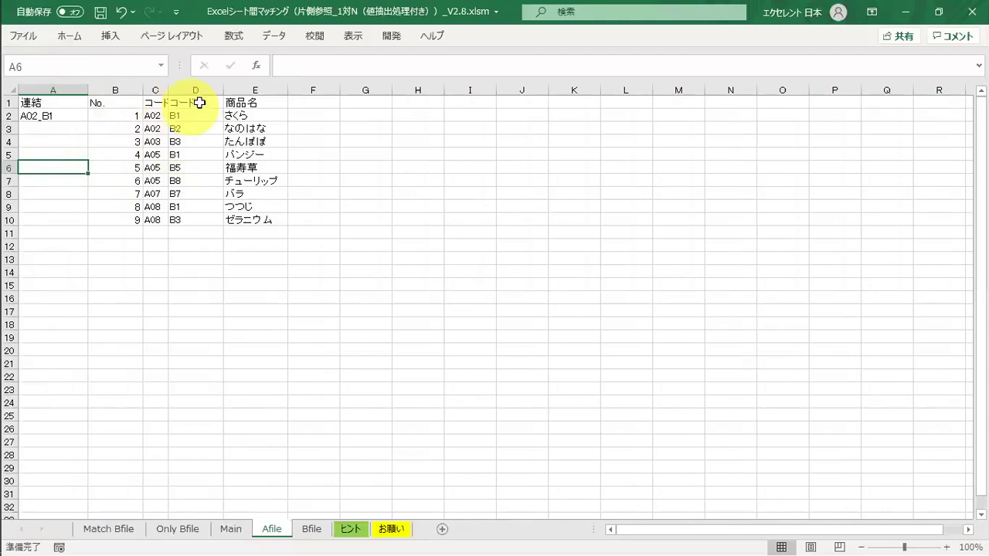
- Autofit columns C and B to their コード1 and No. headings
click(171, 98)
drag(165, 88, 166, 88)
double_click(167, 88)
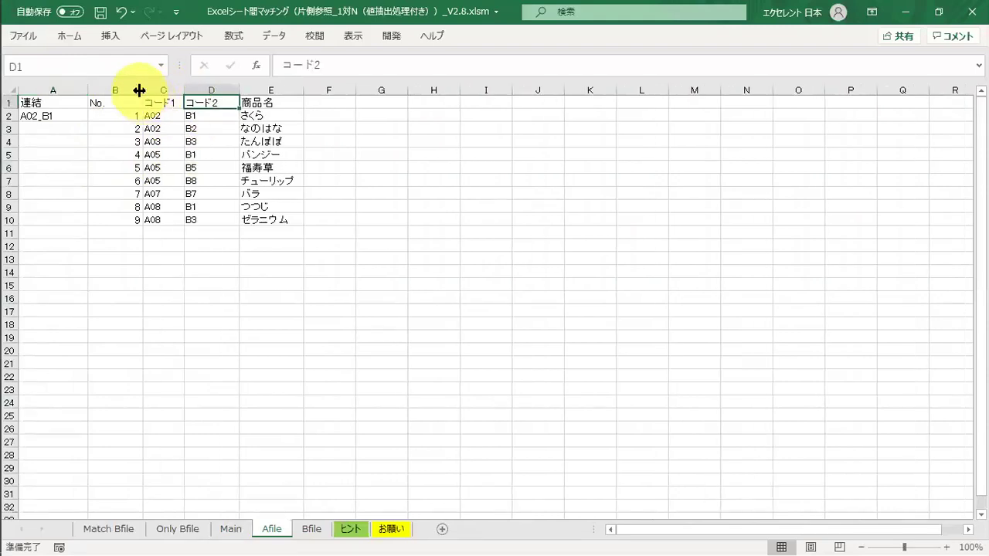
double_click(139, 90)
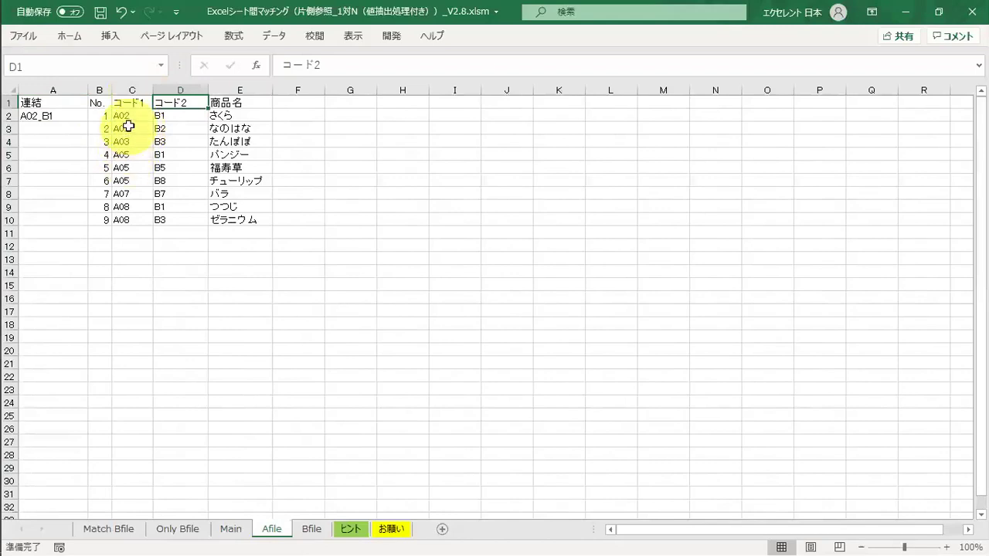
- Copy the joined-key formula from A2 down through A10
click(133, 114)
click(166, 119)
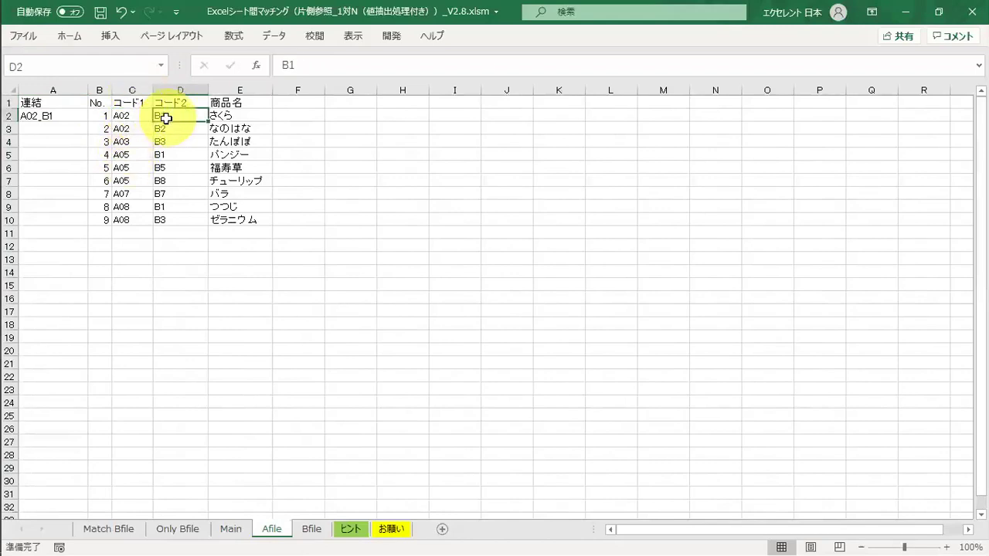
click(74, 118)
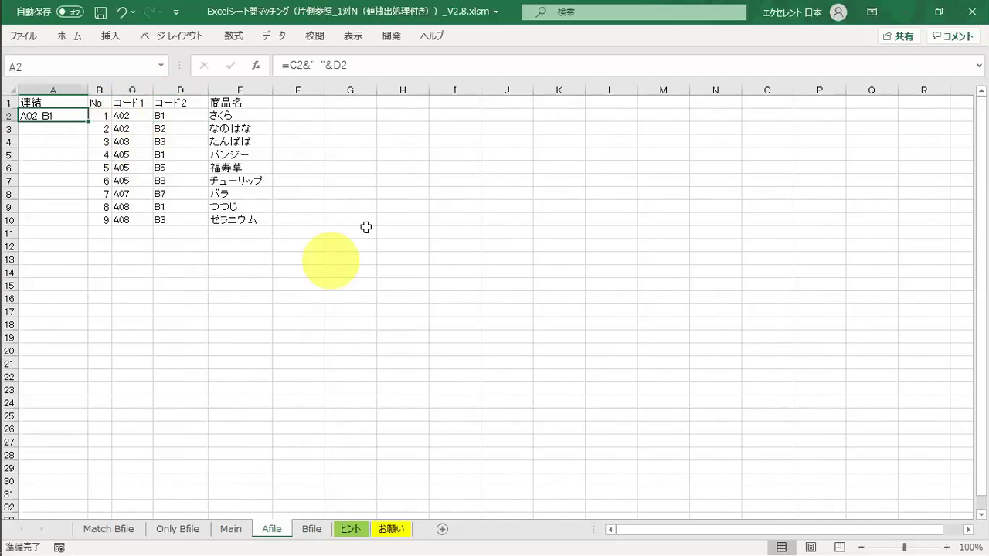
key(ctrl+c)
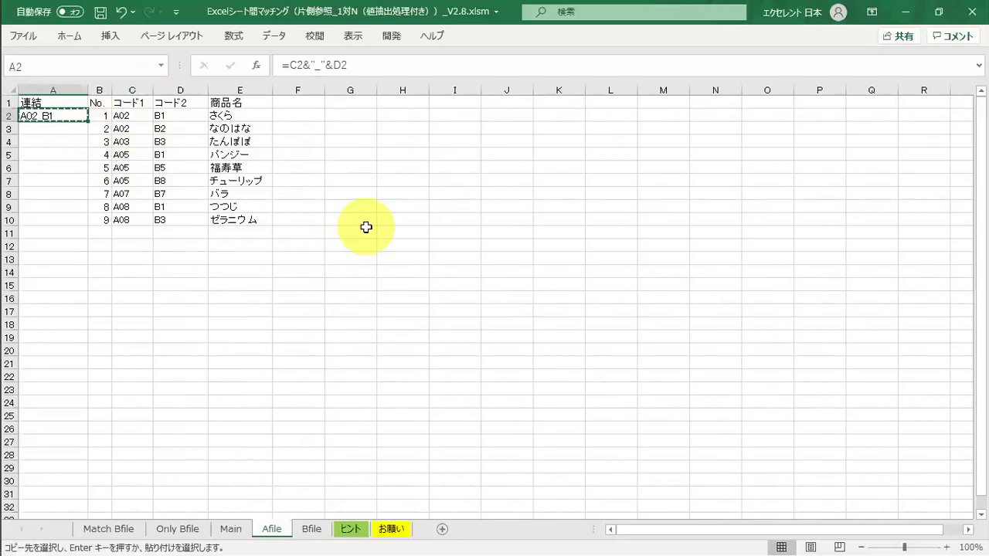
key(Down)
key(shift+Down)
key(shift+Down)
key(shift+Down)
key(shift+Down)
key(shift+Down)
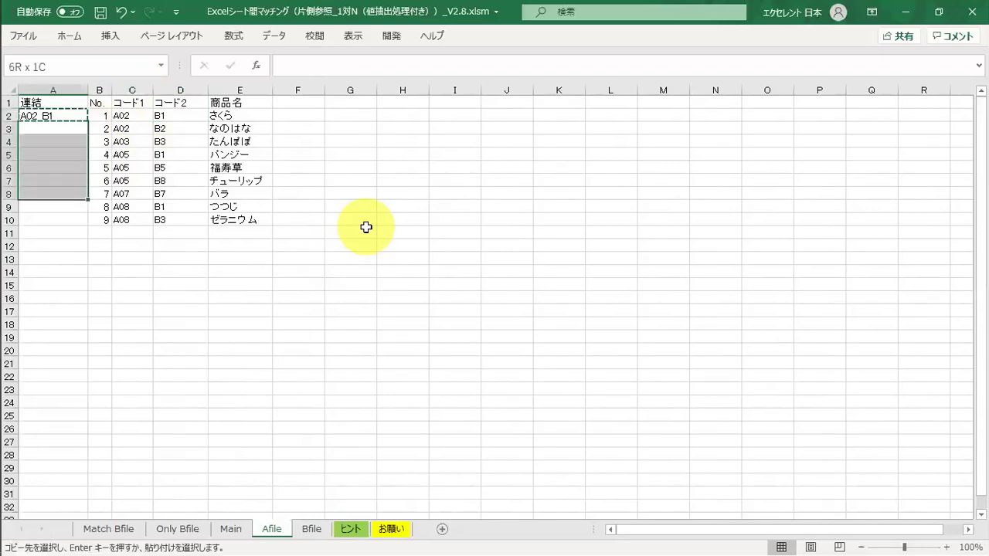
key(shift+Down)
key(shift+Down)
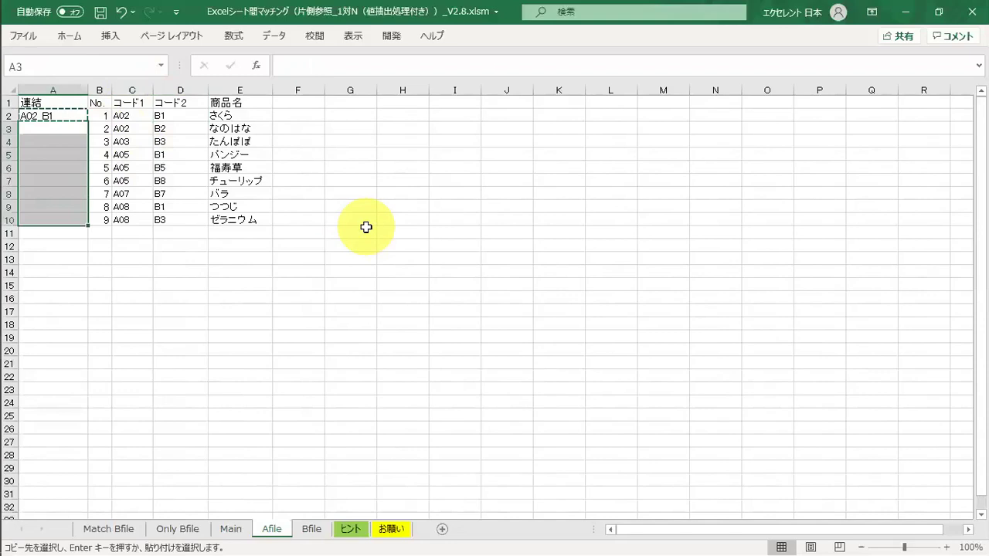
key(ctrl+v)
key(Escape)
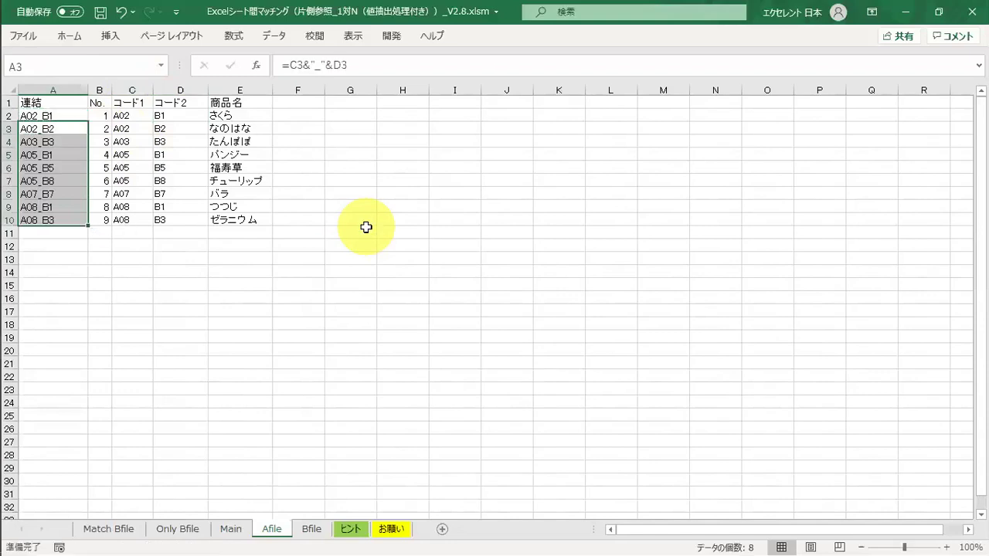
key(Down)
key(Down)
key(Down)
key(Down)
key(Up)
key(Up)
key(Up)
key(Up)
key(Up)
- Insert a new, wider column A on Bfile headed 連結
click(313, 530)
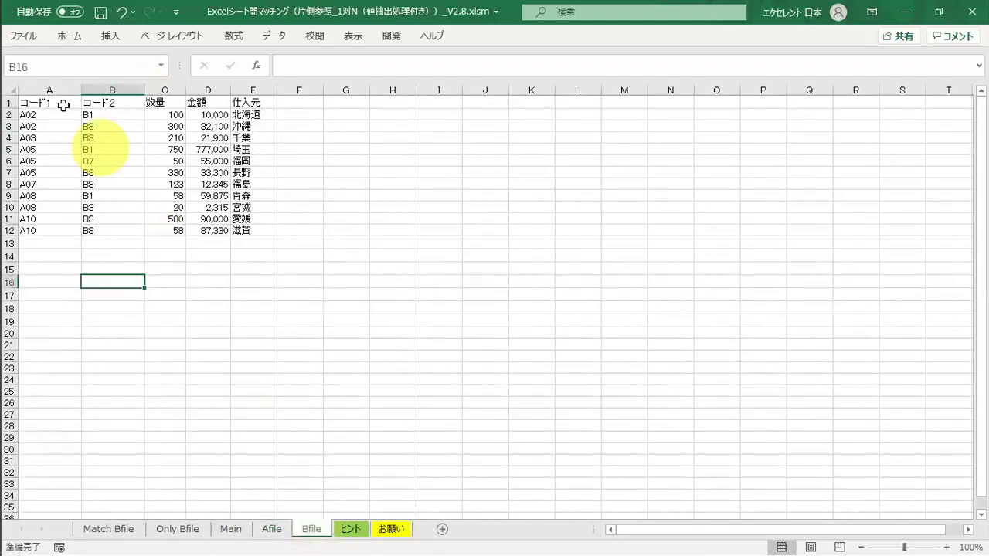
click(55, 86)
right_click(55, 86)
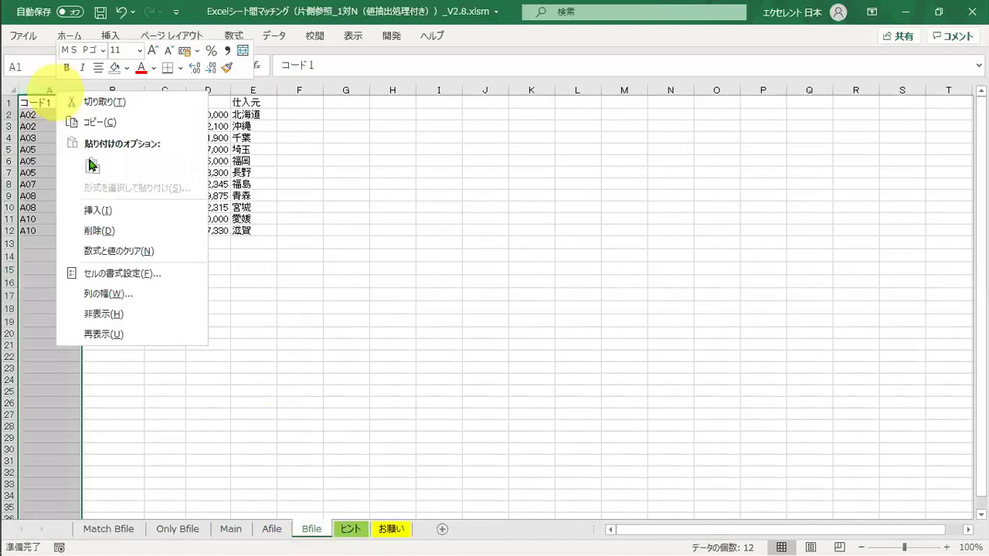
click(108, 203)
drag(65, 91, 105, 90)
click(73, 98)
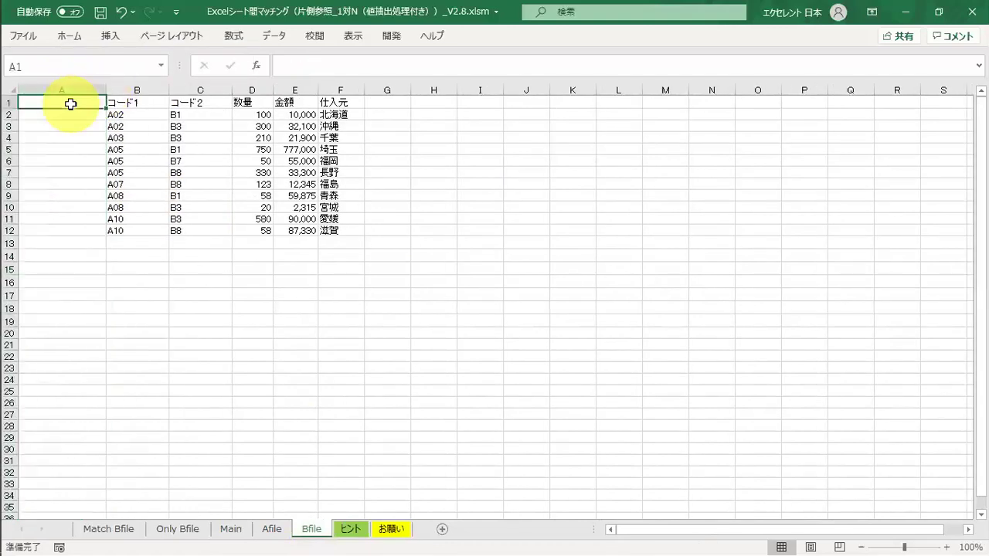
text(連結)
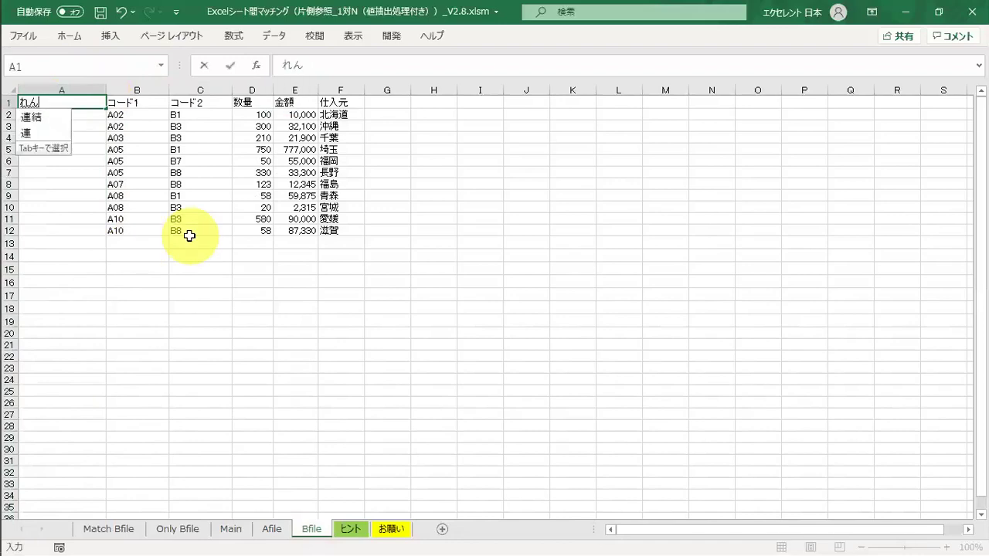
key(Return)
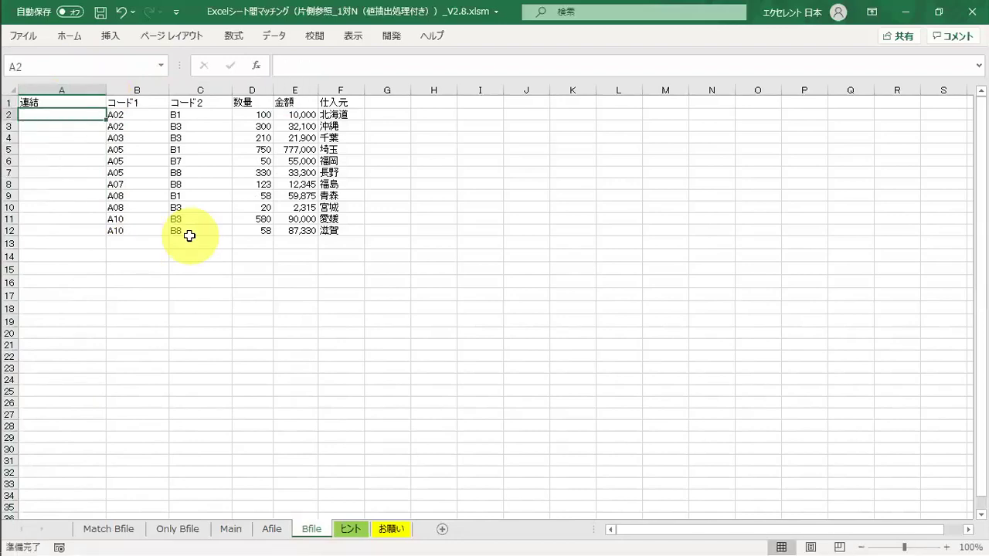
- Enter =B2&"_"&C2 in A2 to join コード1 and コード2
key(Zenkaku_Hankaku)
text(=)
key(Right)
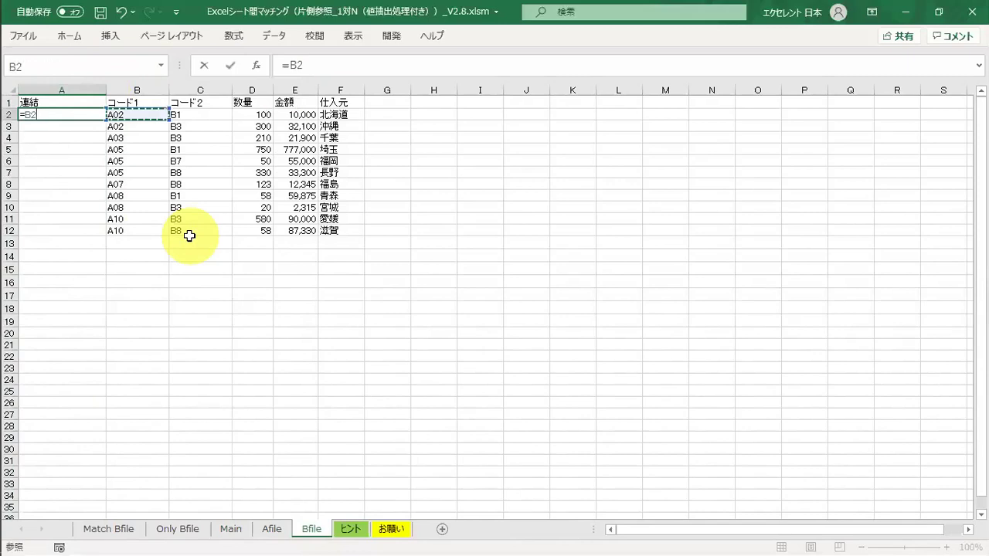
text(&"_"&)
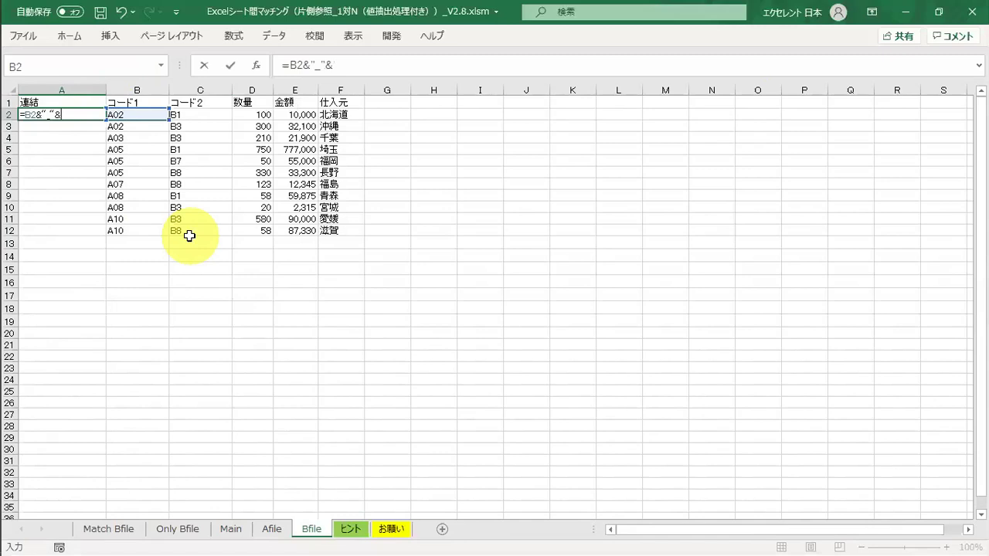
key(Right)
key(Right)
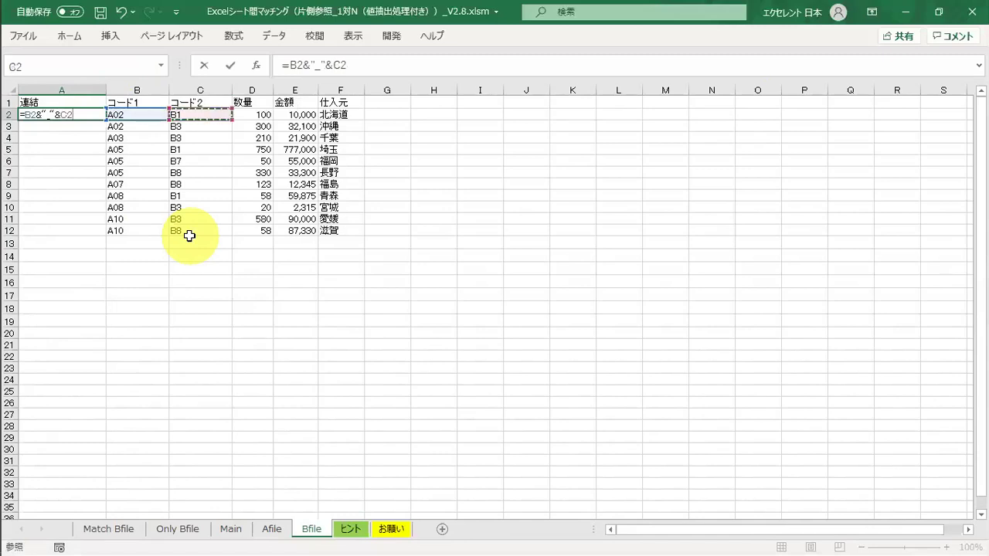
key(Return)
- Copy the A2 formula down through A12, giving keys A02_B1 to A10_B8
key(Up)
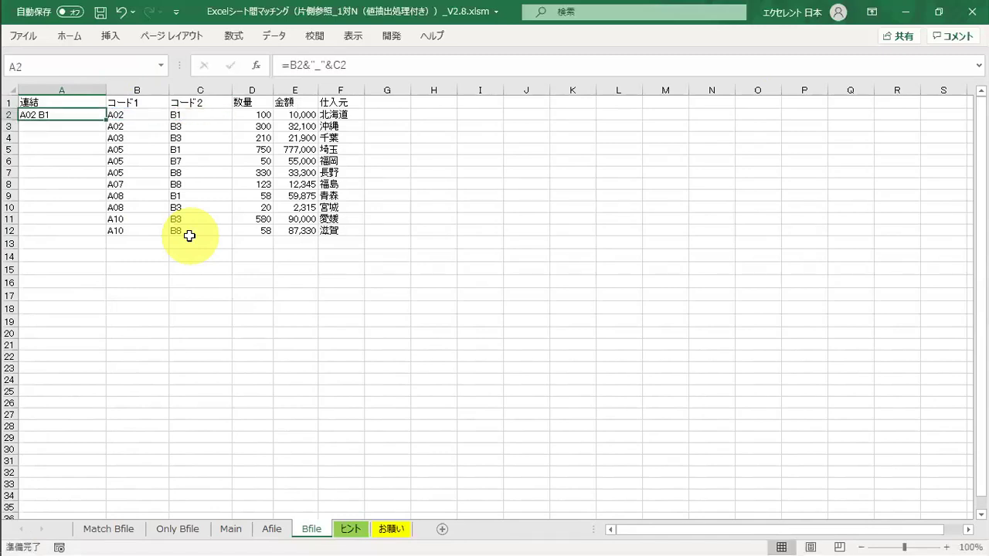
key(ctrl+c)
key(Right)
key(ctrl+Down)
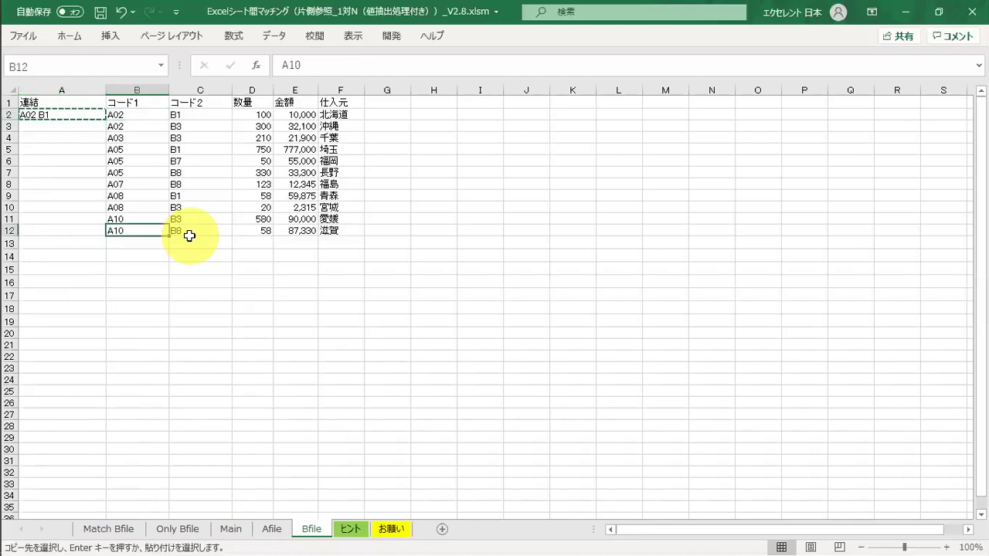
key(Left)
key(shift+Up)
key(ctrl+shift+Up)
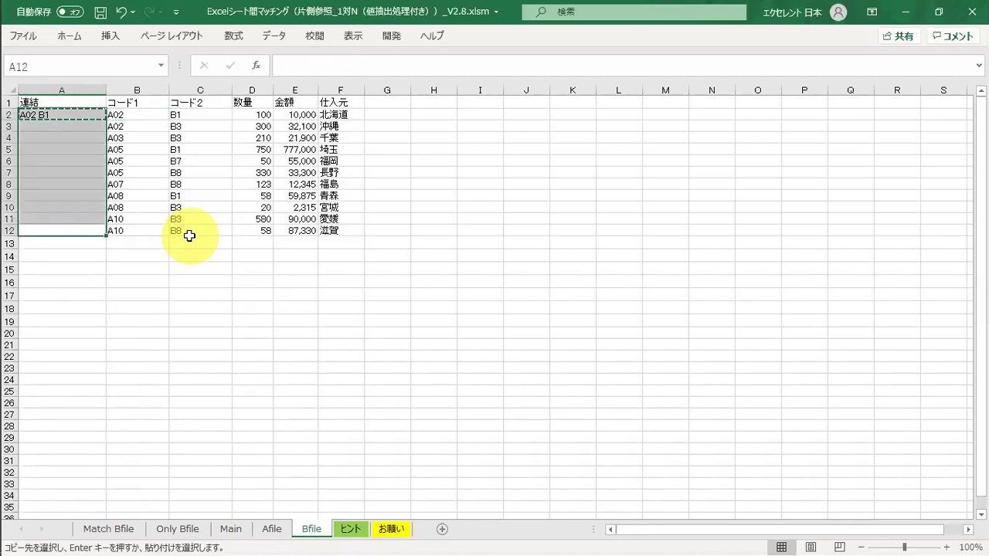
key(ctrl+v)
key(Down)
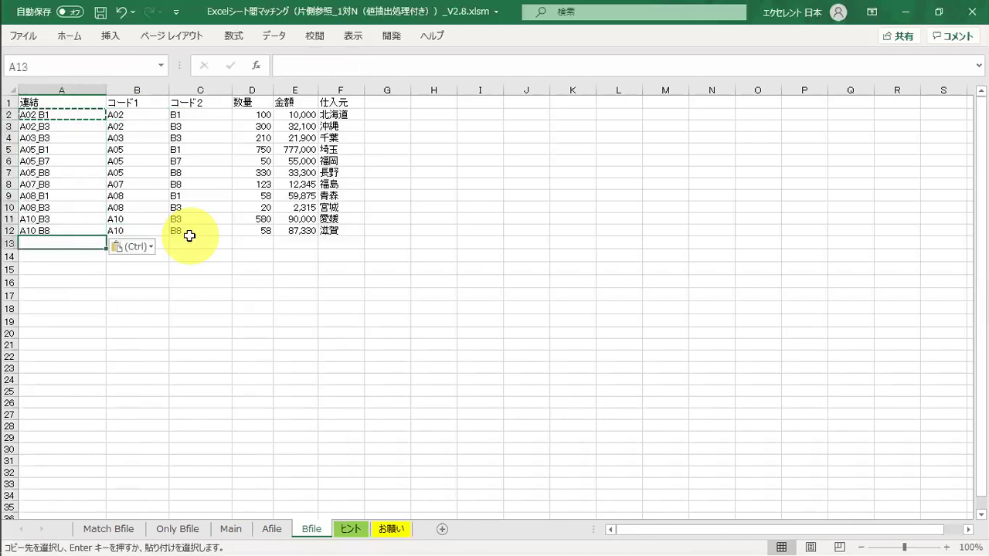
key(Up)
key(Up)
key(Up)
key(Up)
key(Up)
key(Up)
key(Up)
key(Up)
key(Up)
key(Up)
key(Up)
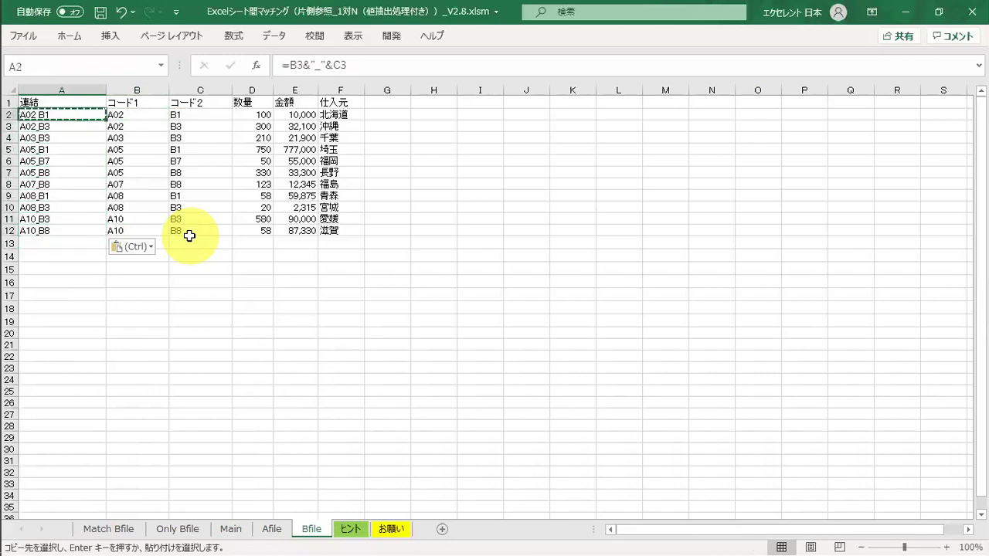
key(Down)
key(Down)
key(Down)
key(Down)
key(Up)
key(Up)
key(Up)
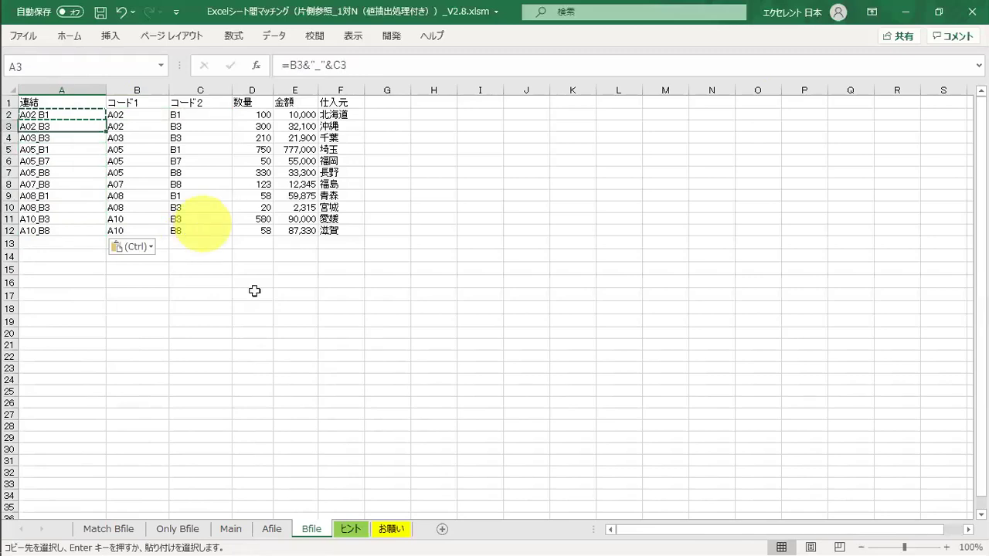
- Copy Afile's 連結 cells A1:A10 and paste them back as values only
click(272, 530)
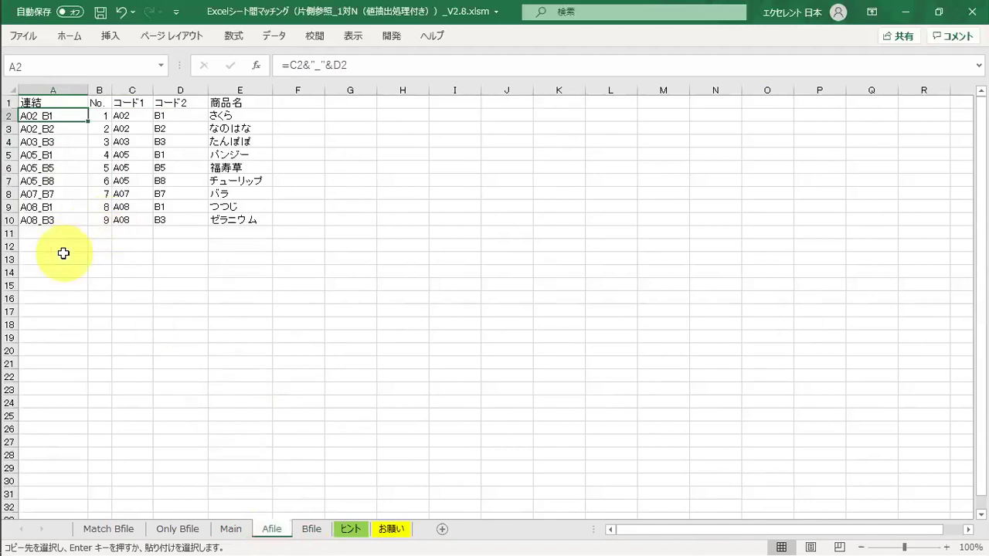
drag(56, 222, 39, 103)
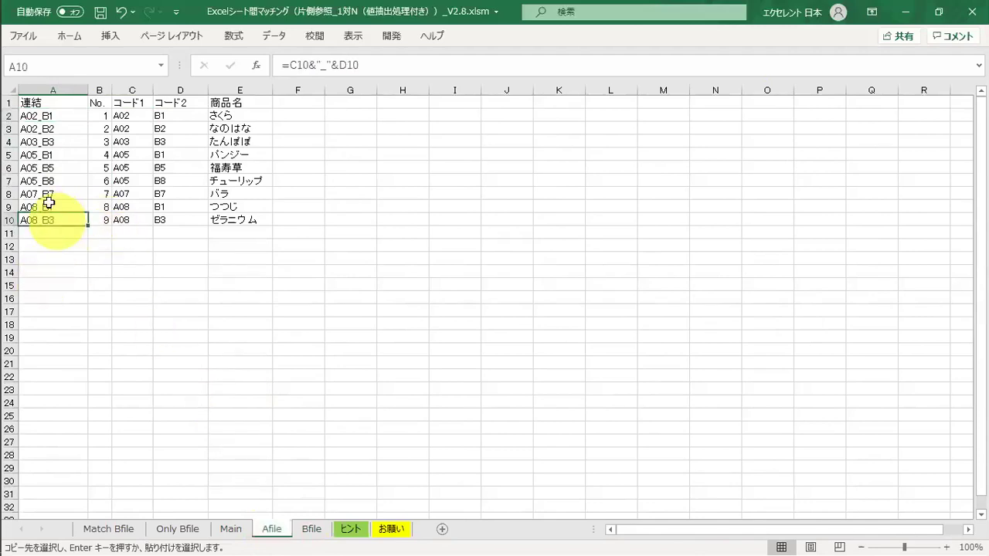
right_click(49, 126)
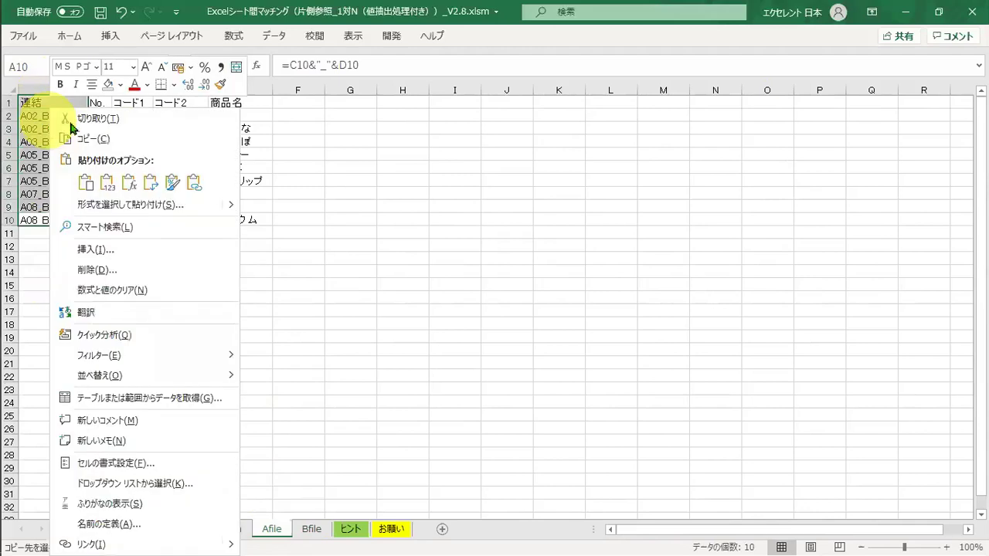
click(74, 134)
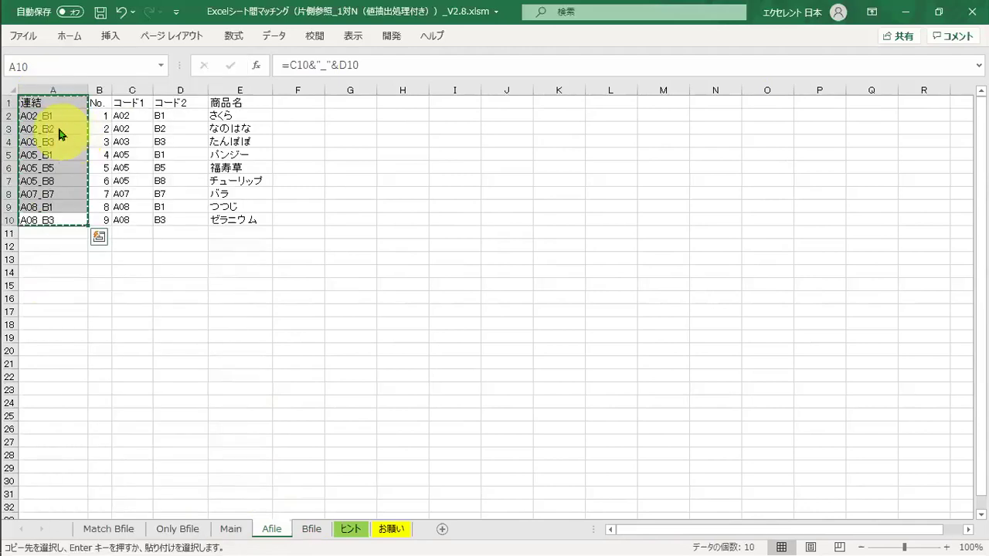
right_click(61, 132)
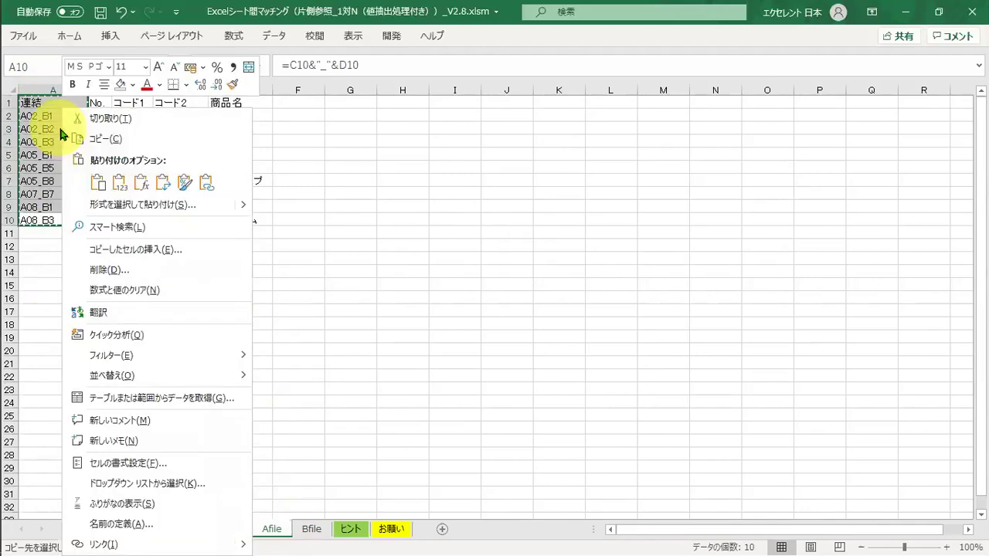
click(124, 190)
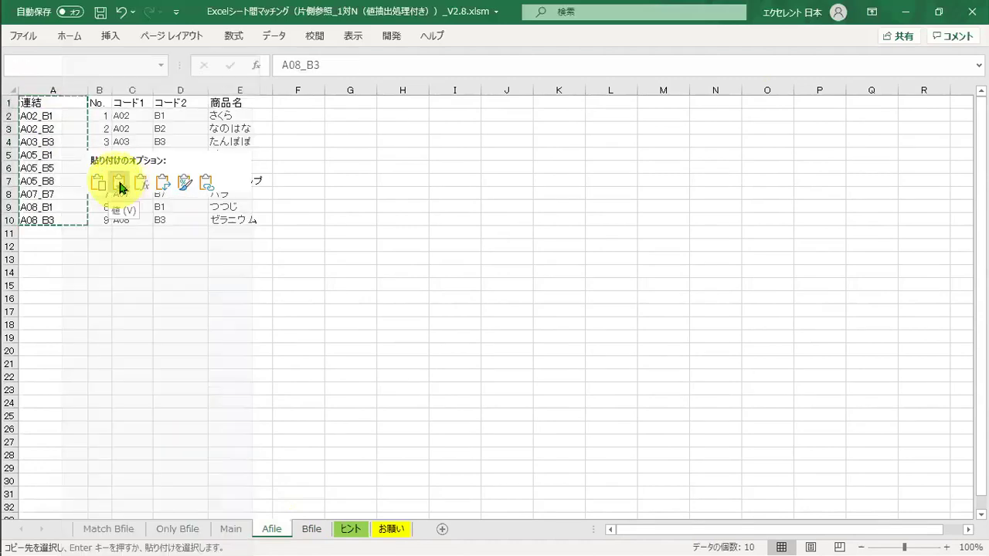
click(122, 191)
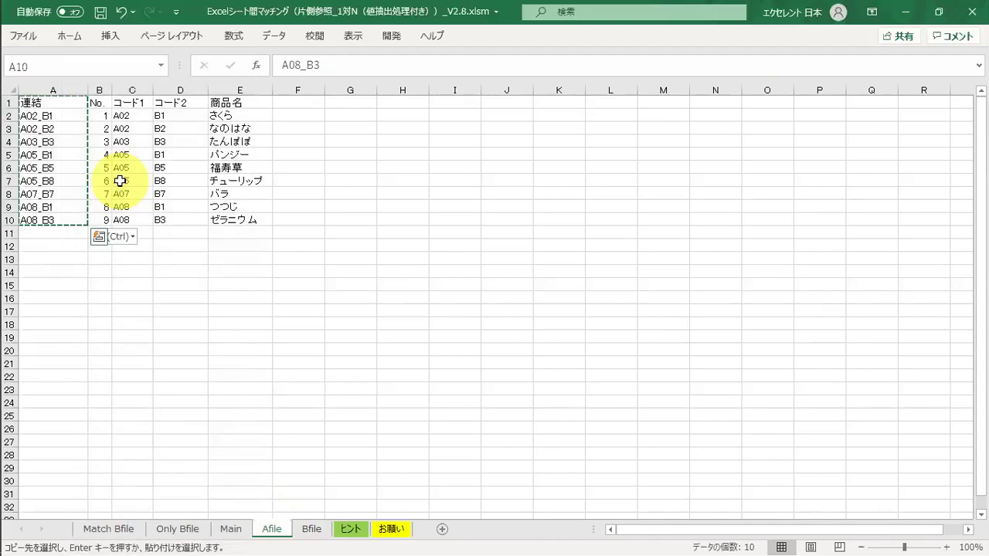
click(72, 190)
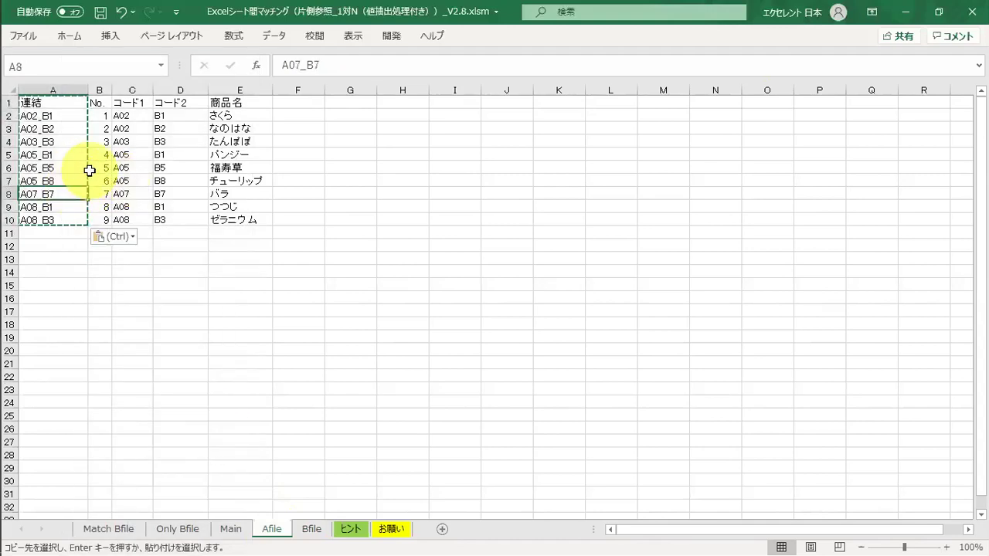
key(Up)
key(Up)
key(Up)
key(Up)
key(Up)
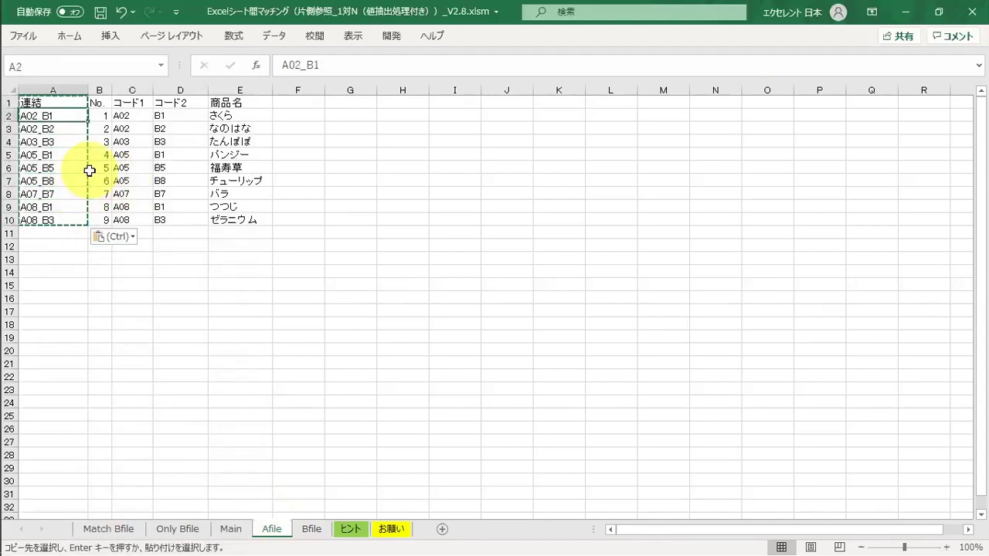
key(Down)
key(Down)
key(Down)
key(Down)
key(Down)
key(Down)
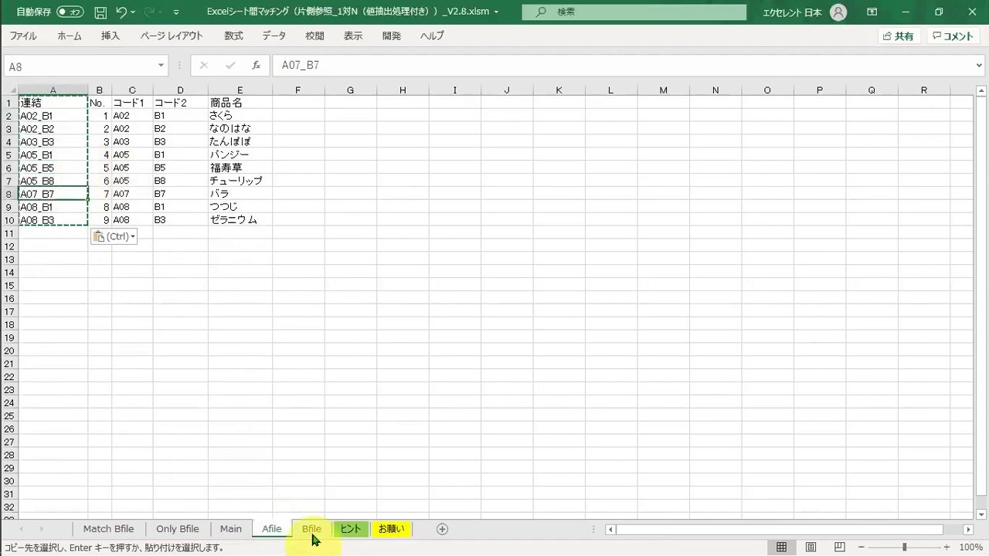
- Copy Bfile's 連結 cells A1:A13 and paste them back as values only
click(311, 529)
scroll(197, 274, down, 12)
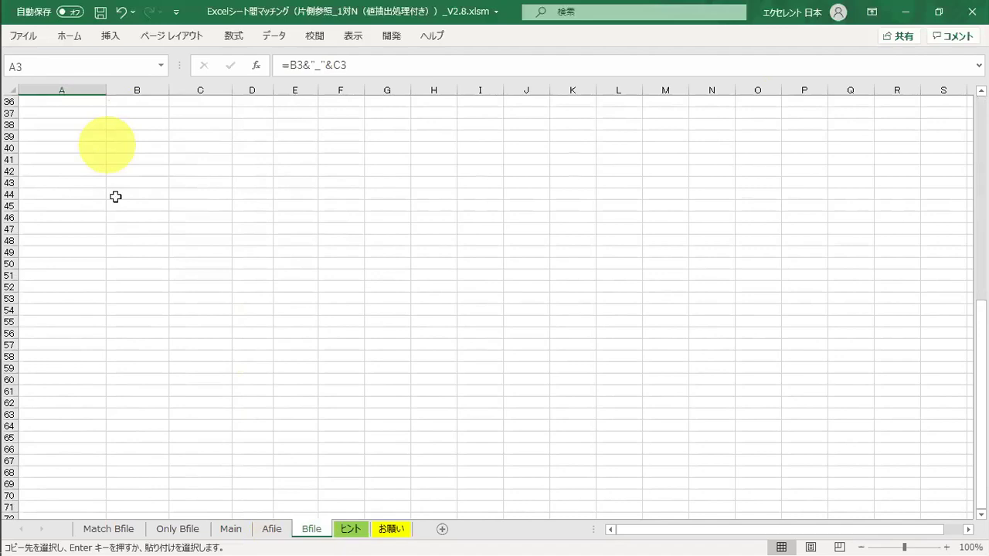
scroll(171, 336, up, 12)
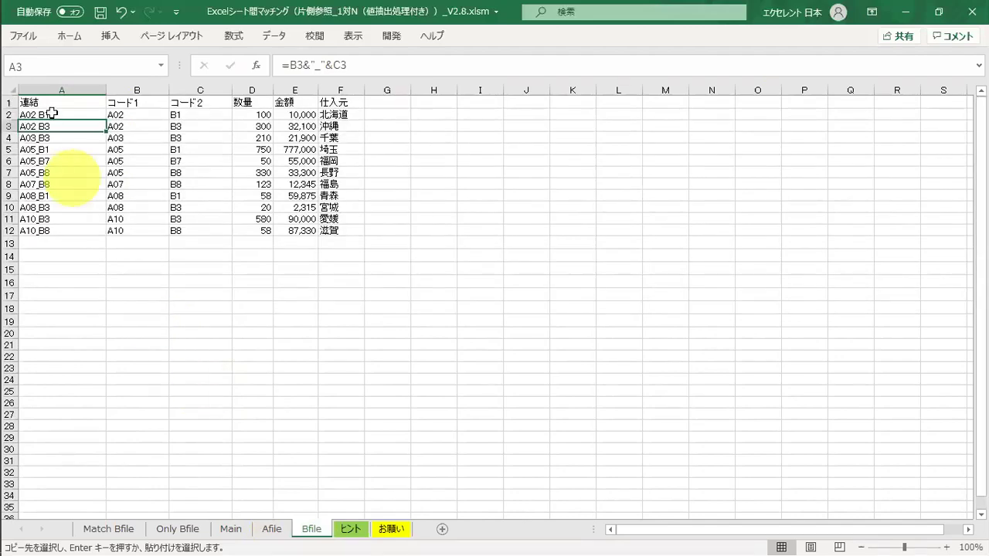
drag(58, 103, 61, 242)
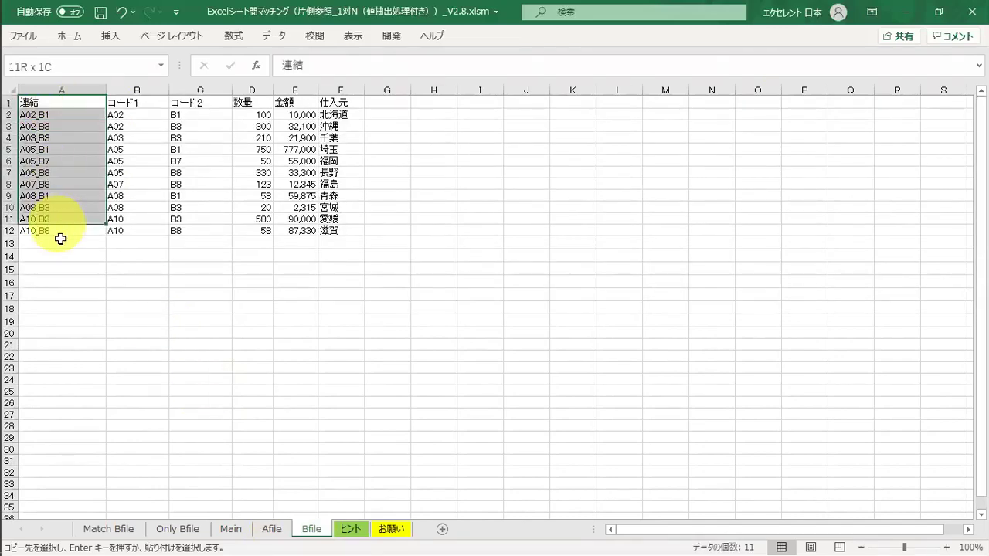
right_click(65, 200)
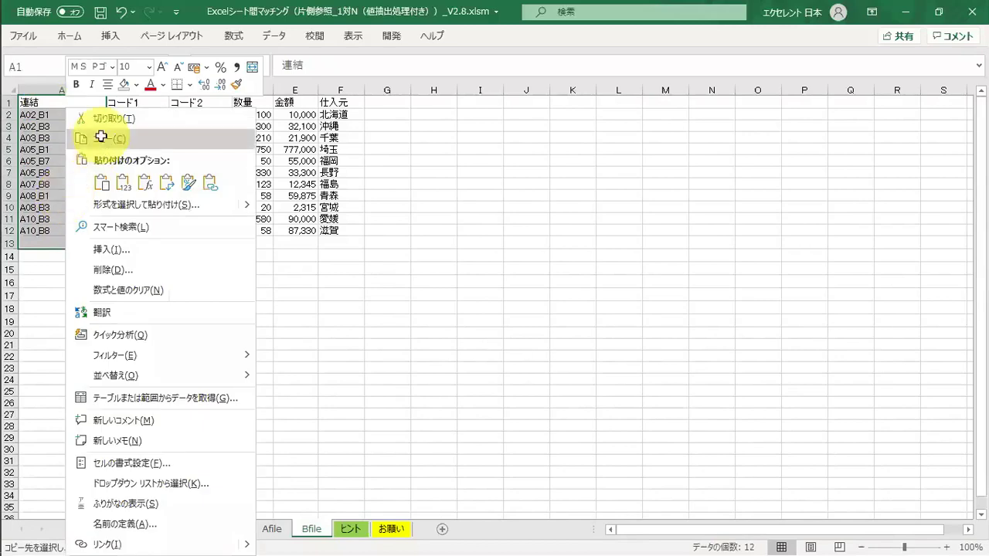
click(88, 139)
right_click(74, 149)
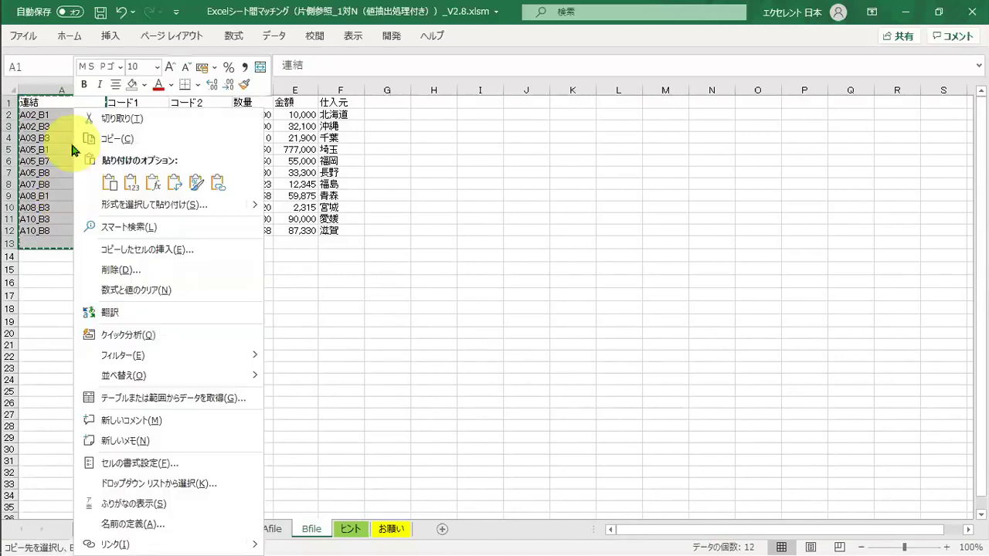
click(135, 187)
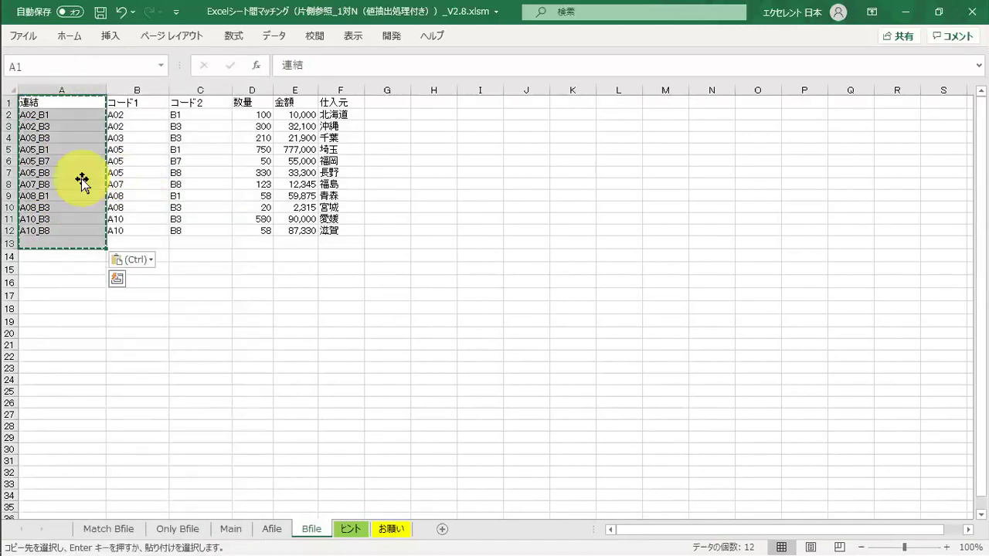
click(82, 182)
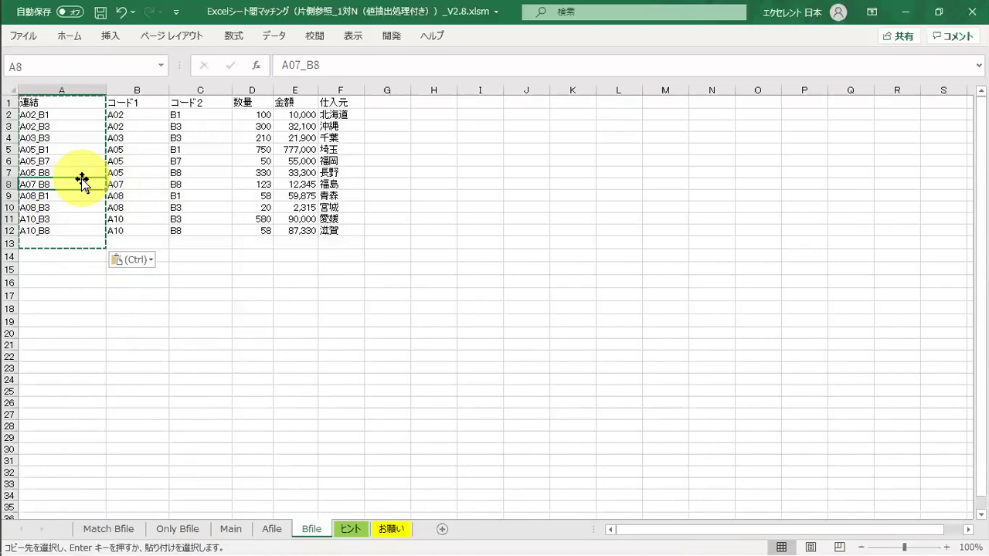
click(118, 344)
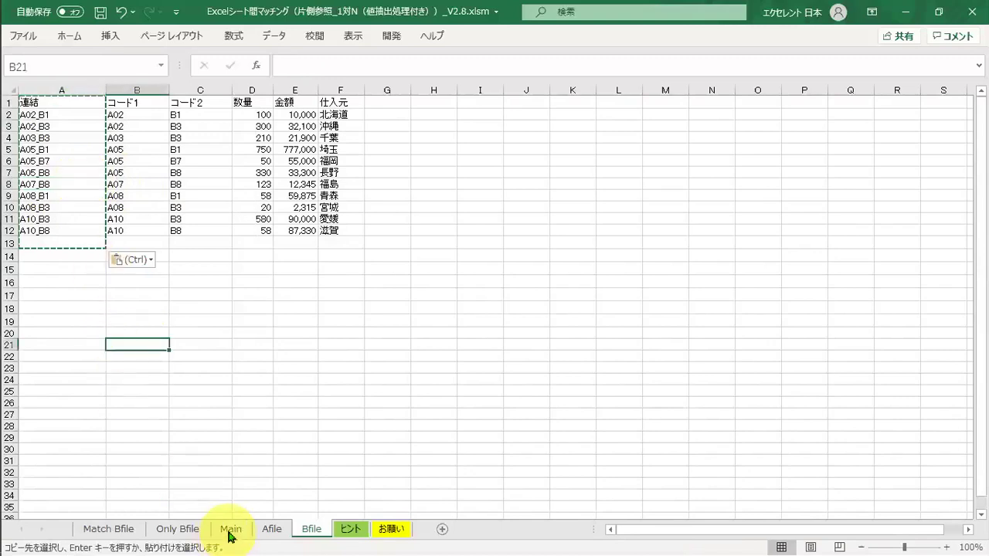
click(230, 530)
- Group the Match Bfile and Only Bfile sheets and delete them
click(186, 533)
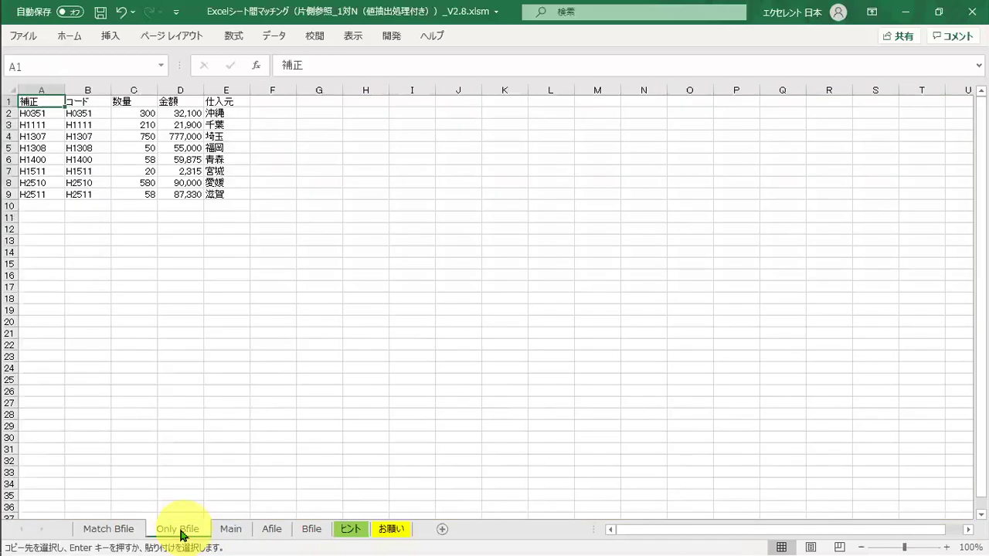
ctrl+click(137, 532)
right_click(136, 532)
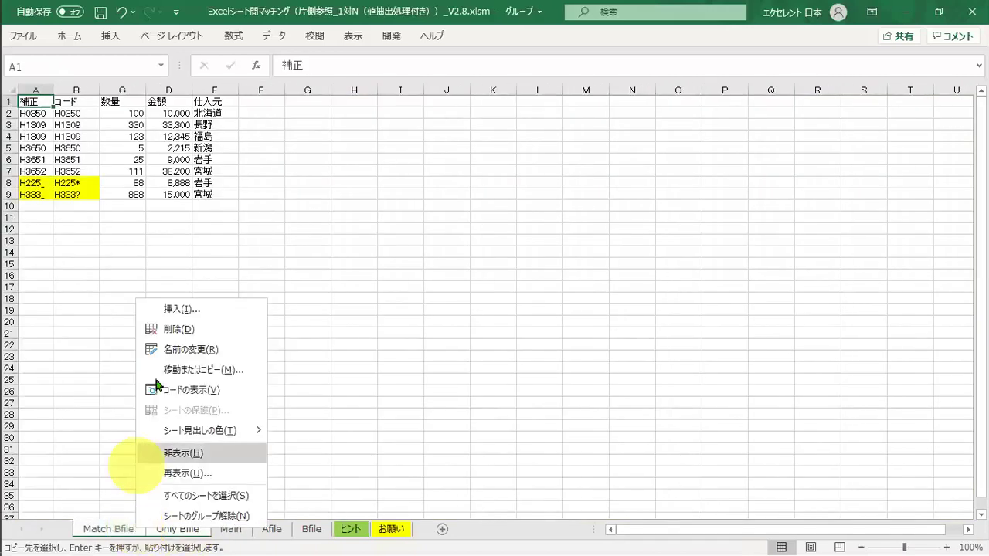
click(167, 332)
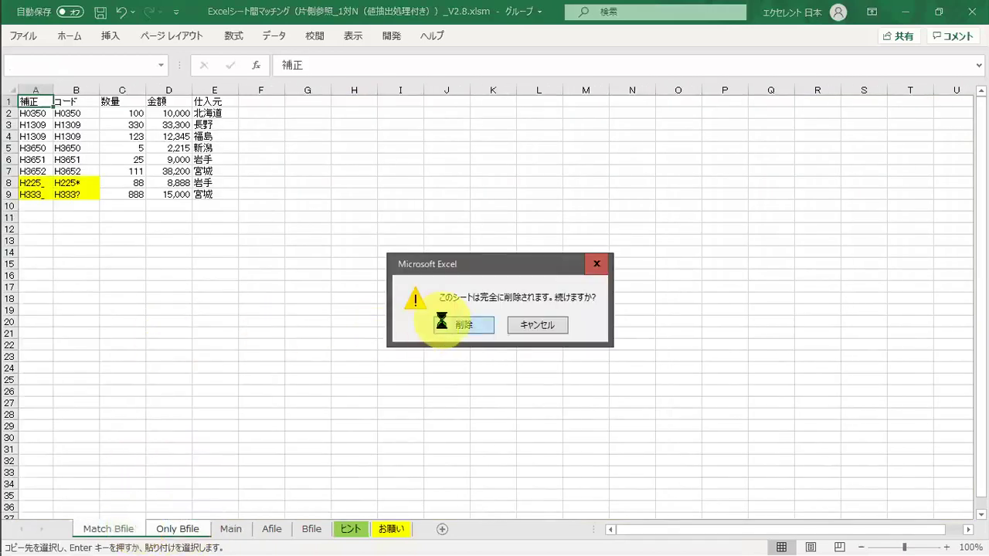
click(441, 323)
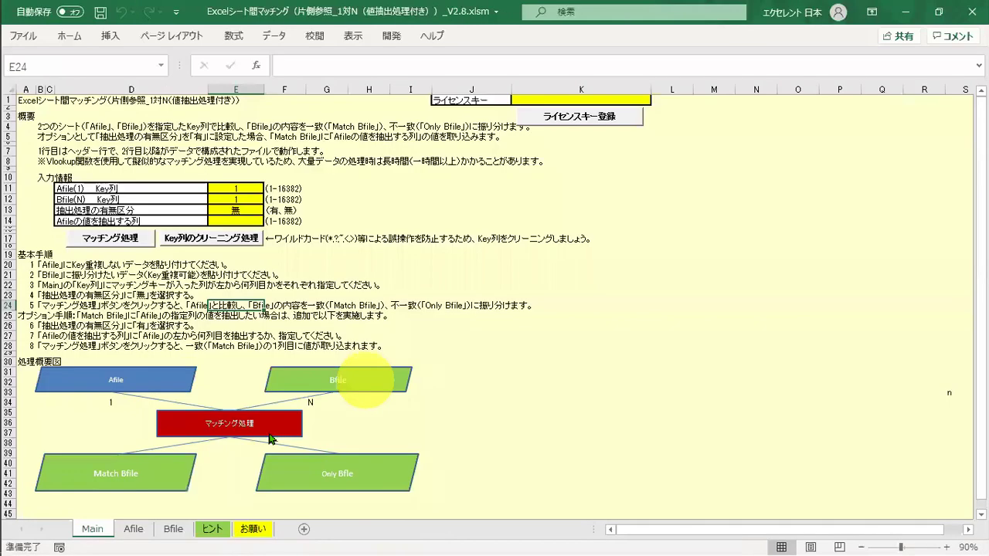
- Check Main's settings: both key columns 1 and value extraction 無
click(137, 296)
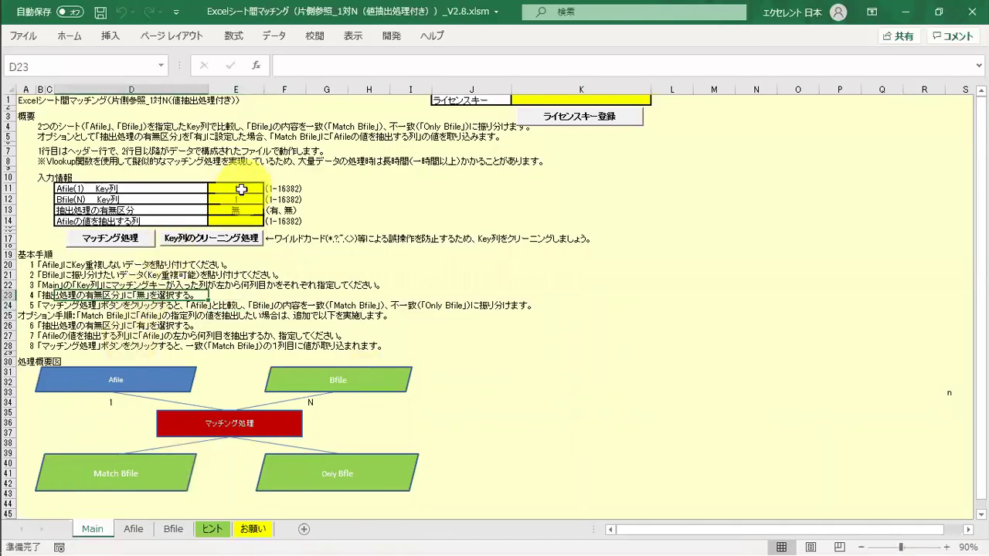
click(242, 189)
drag(245, 198, 249, 188)
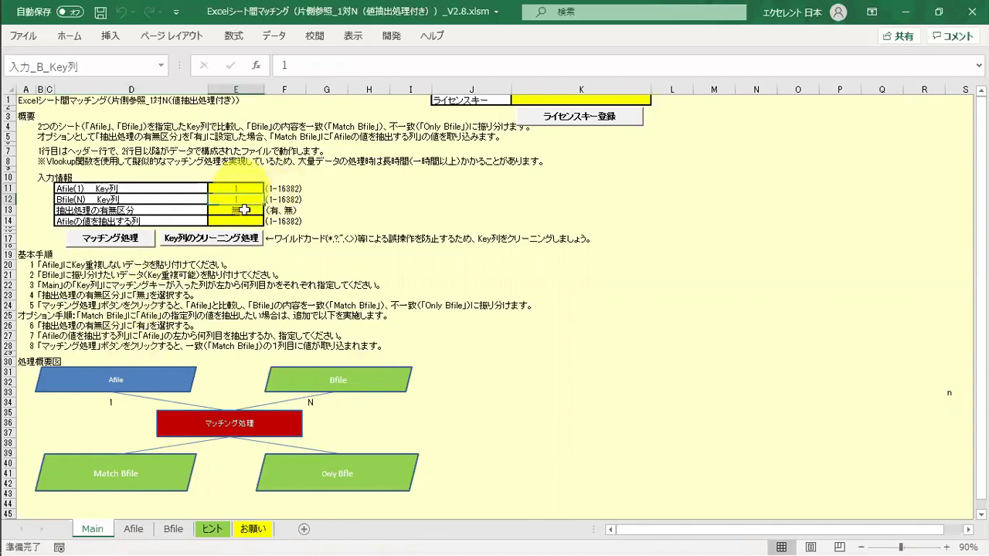
click(248, 214)
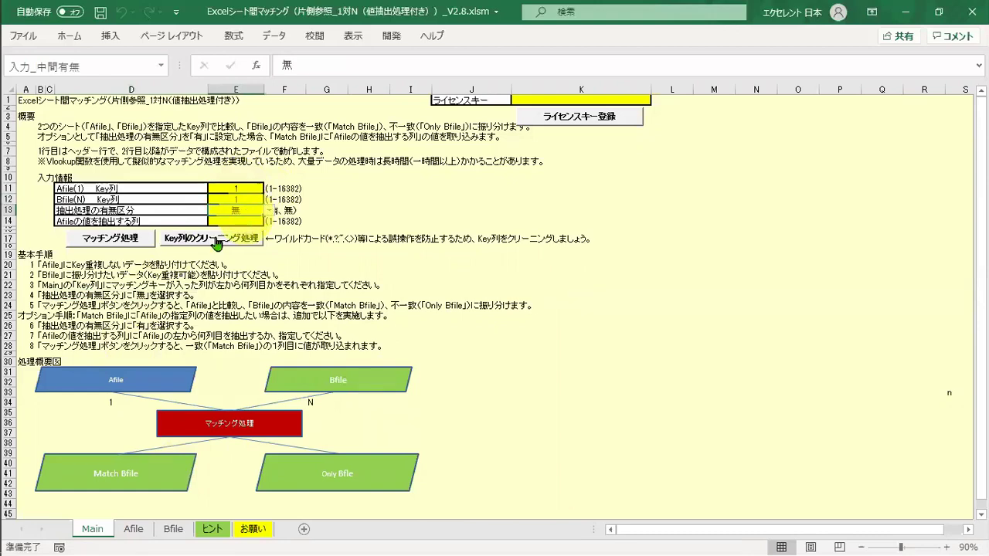
- Run マッチング処理, review the 5 unmatched rows on Only Bfile, and return to Main
click(114, 242)
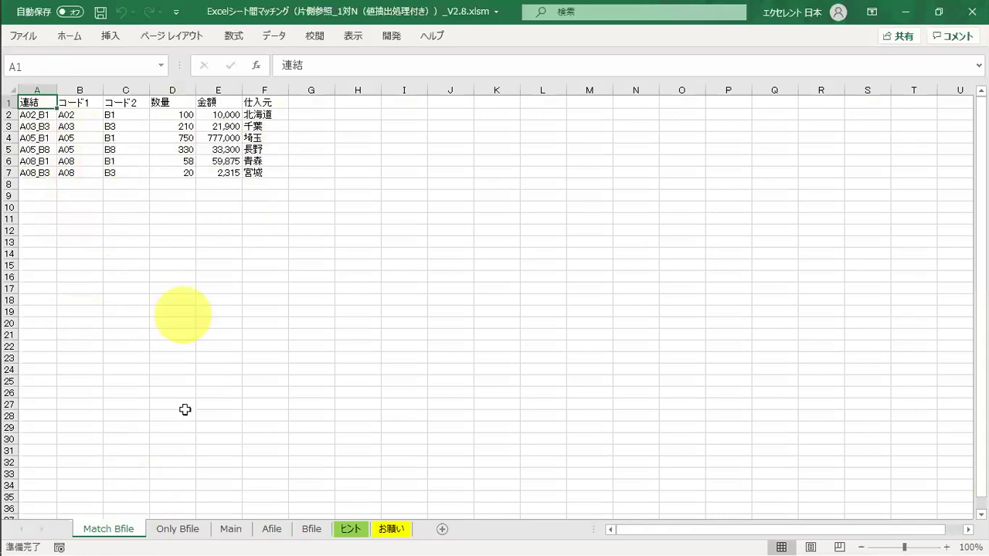
click(183, 529)
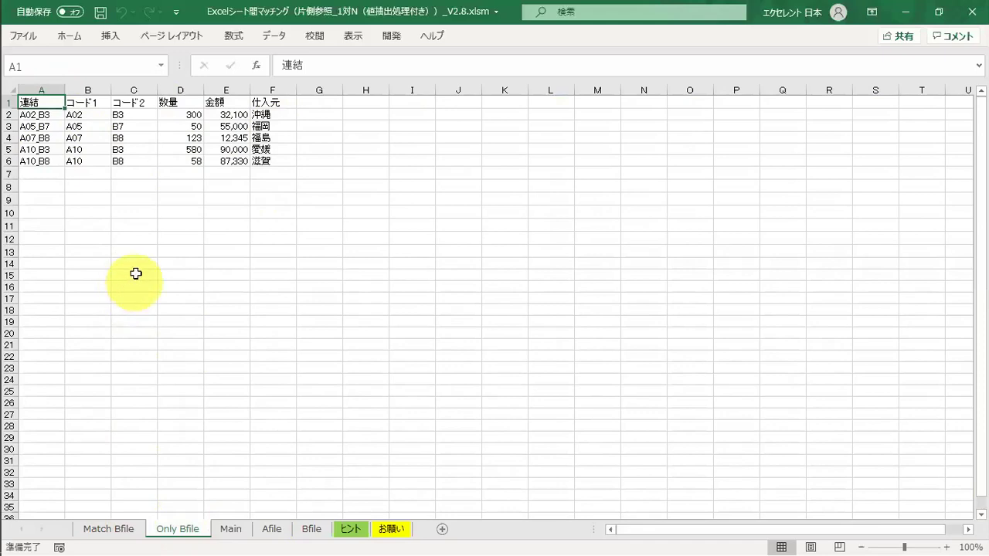
click(231, 529)
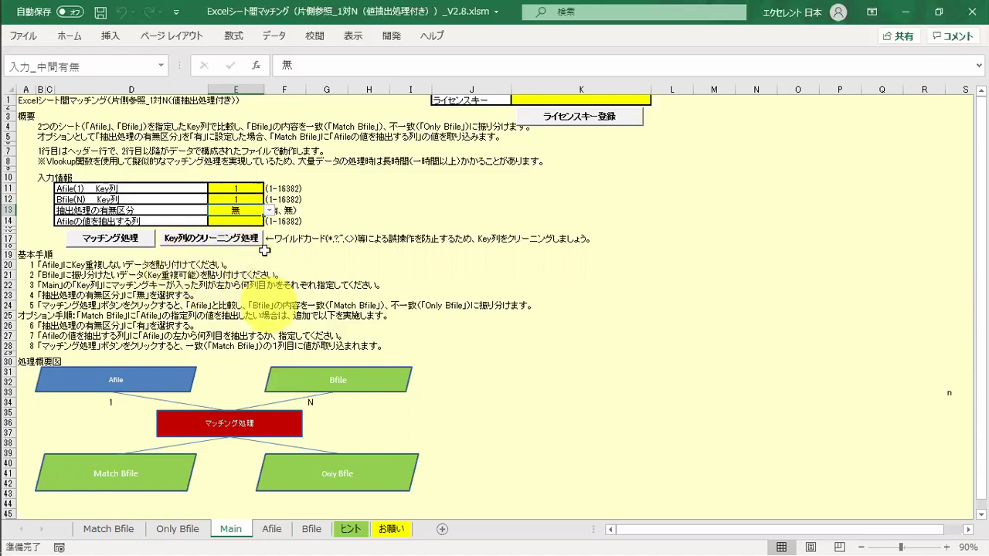
- Set value extraction to 有 with Afile column 5, then rerun マッチング処理
click(263, 528)
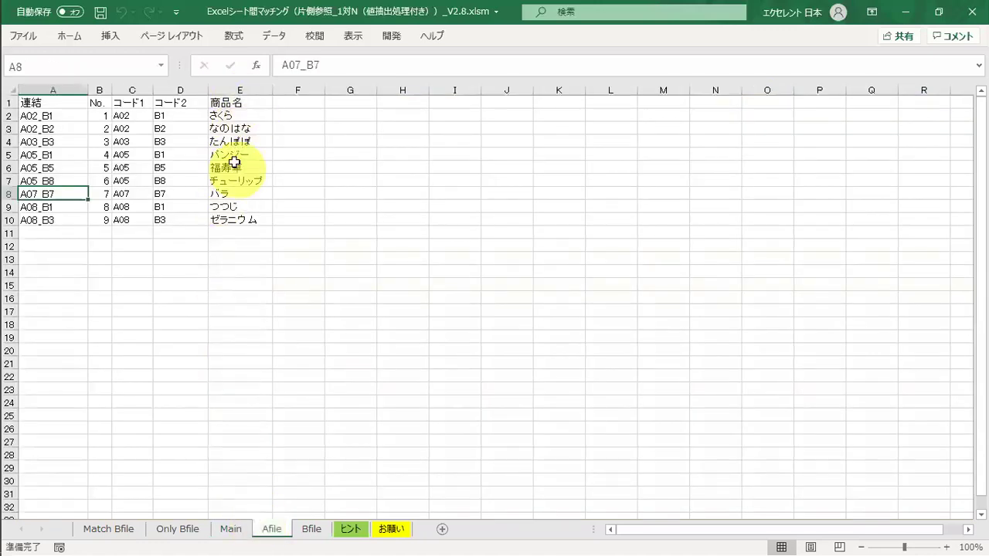
click(230, 529)
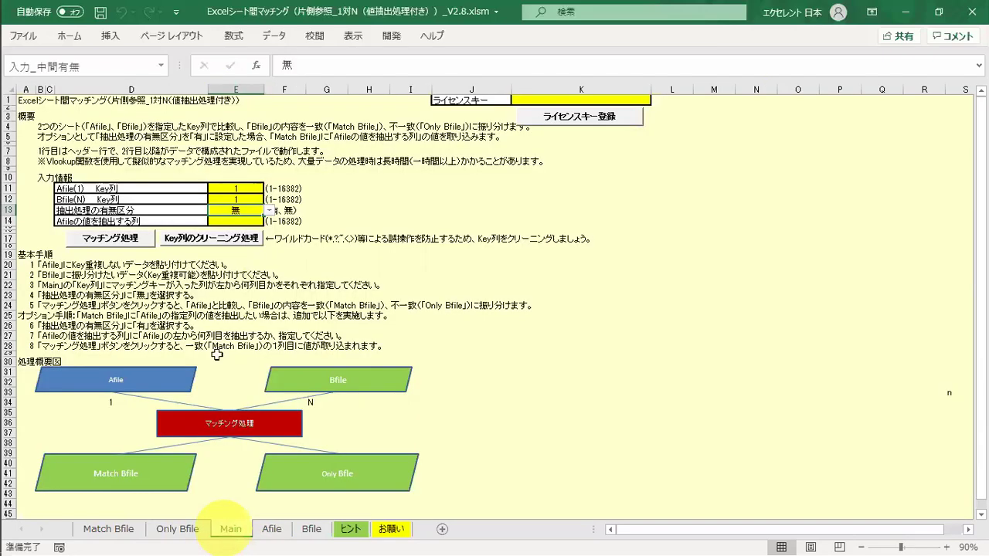
click(271, 213)
click(241, 224)
click(241, 222)
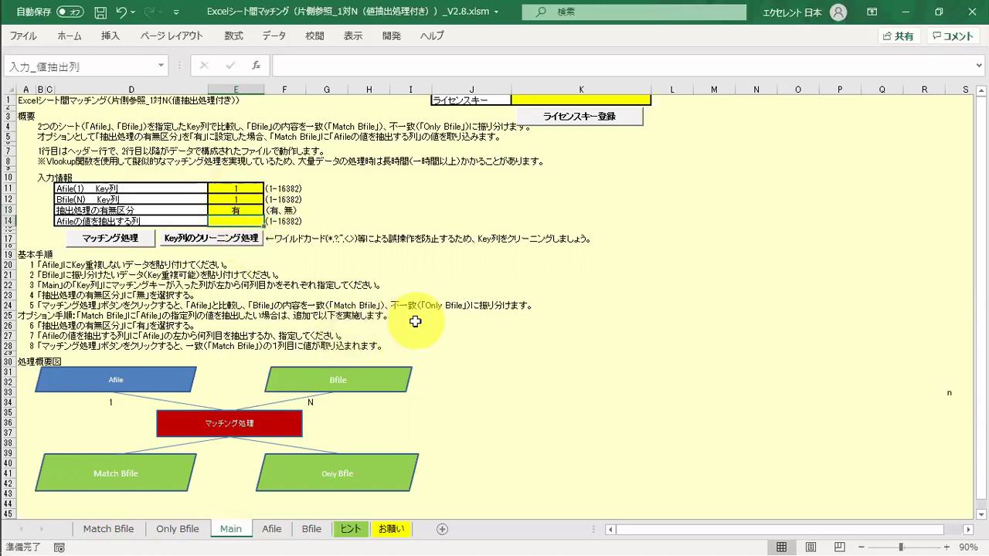
text(5)
key(Return)
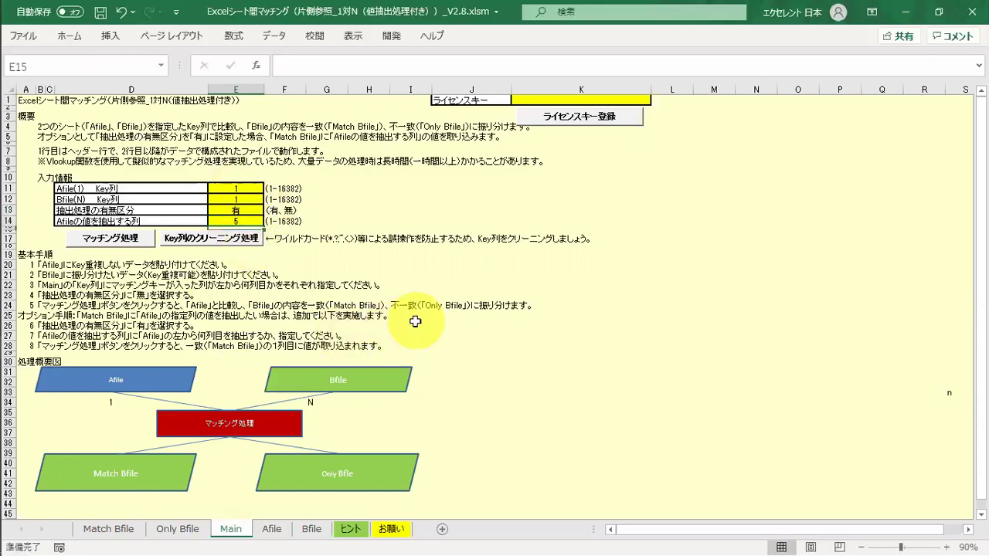
click(118, 238)
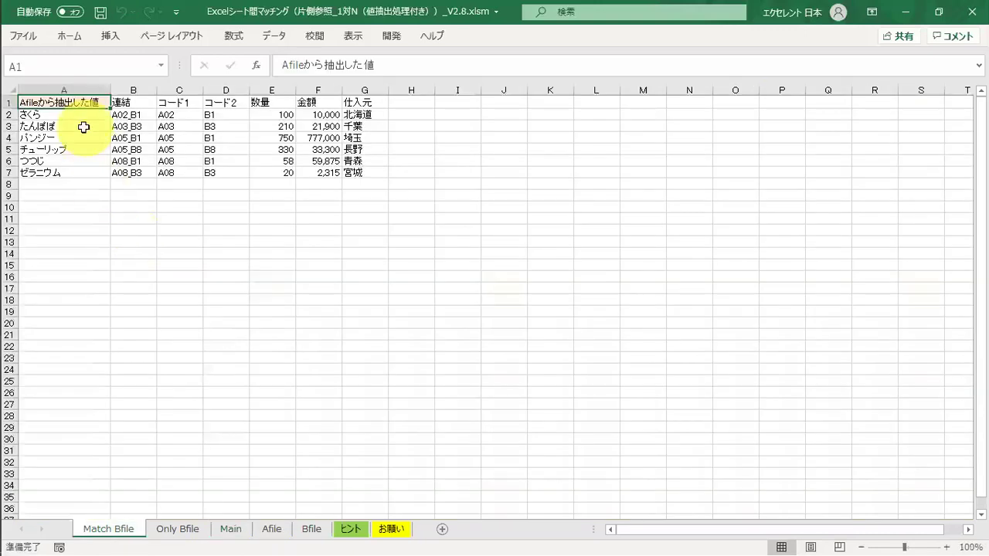
click(84, 127)
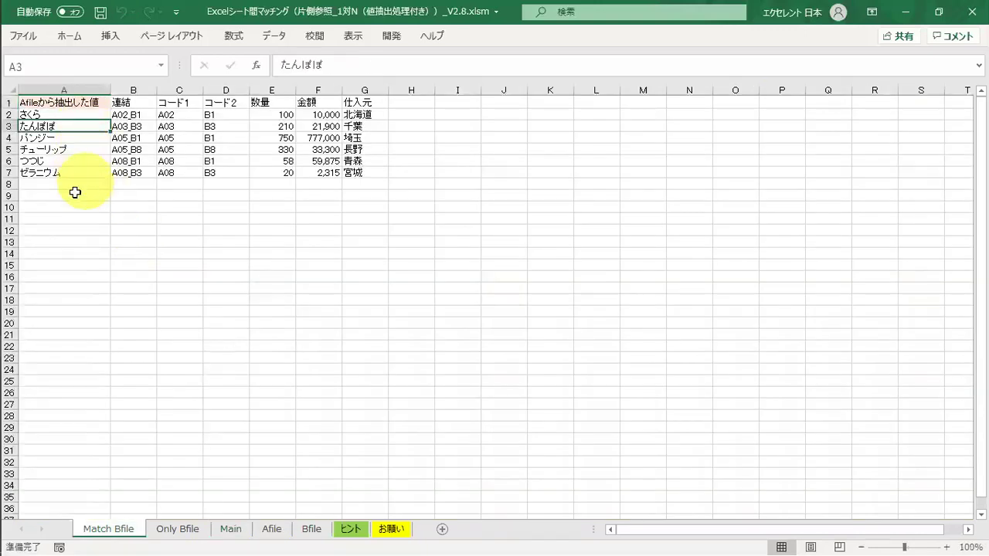
click(270, 528)
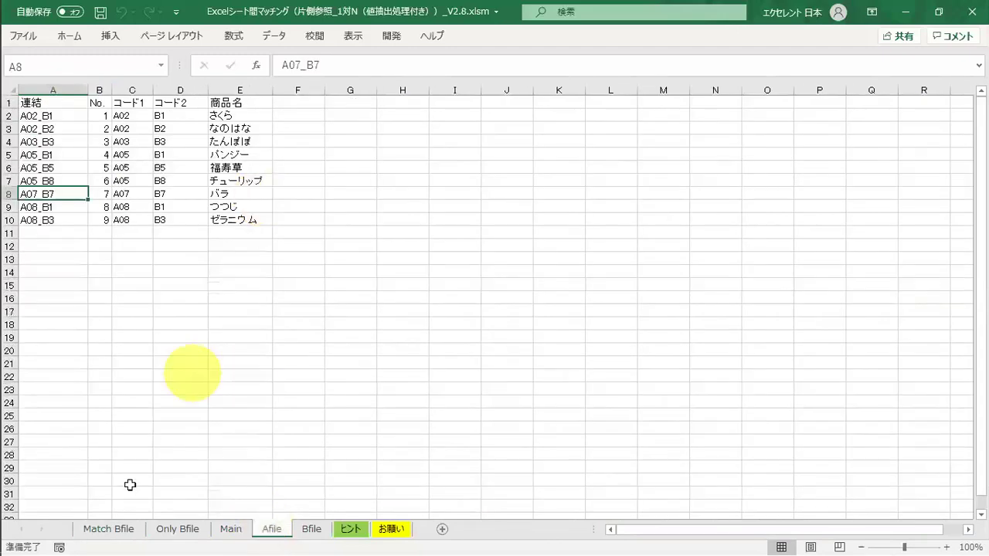
click(123, 528)
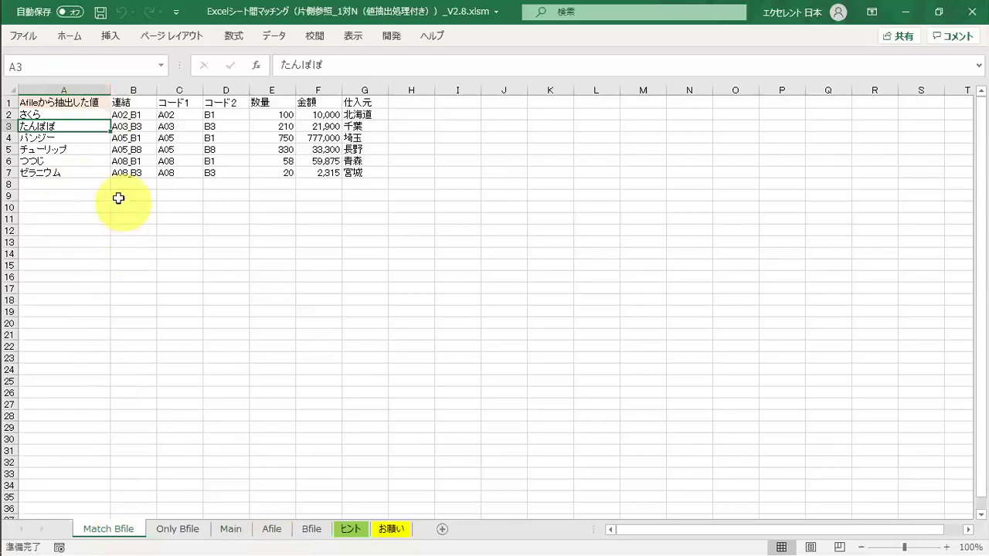